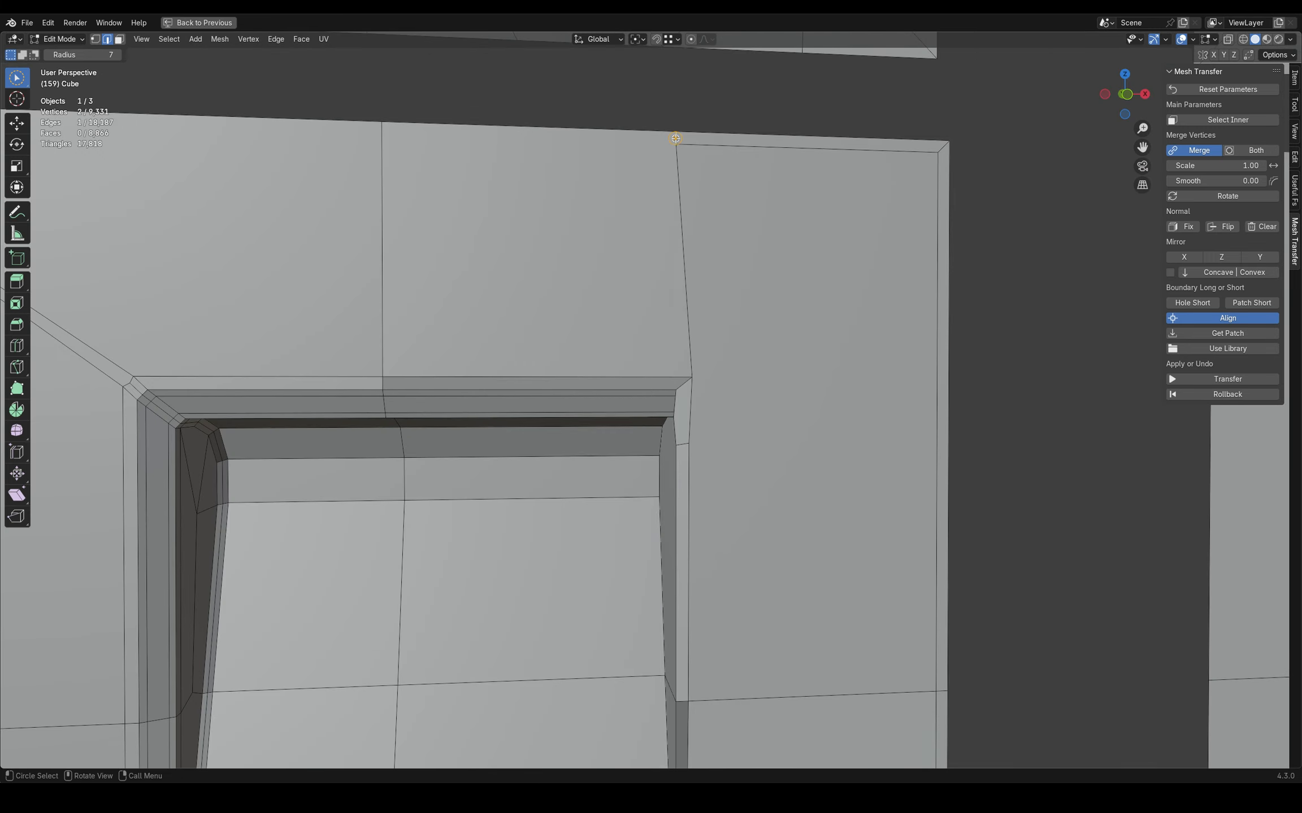
# Step: Dissolve the selected short edge on the square panel's upper border and select all faces in the panel's right half
pyautogui.hotkey('ctrl', 'x')
pyautogui.scroll(-4, 672, 161)
pyautogui.moveTo(715, 359); pyautogui.dragTo(733, 339, button='middle')
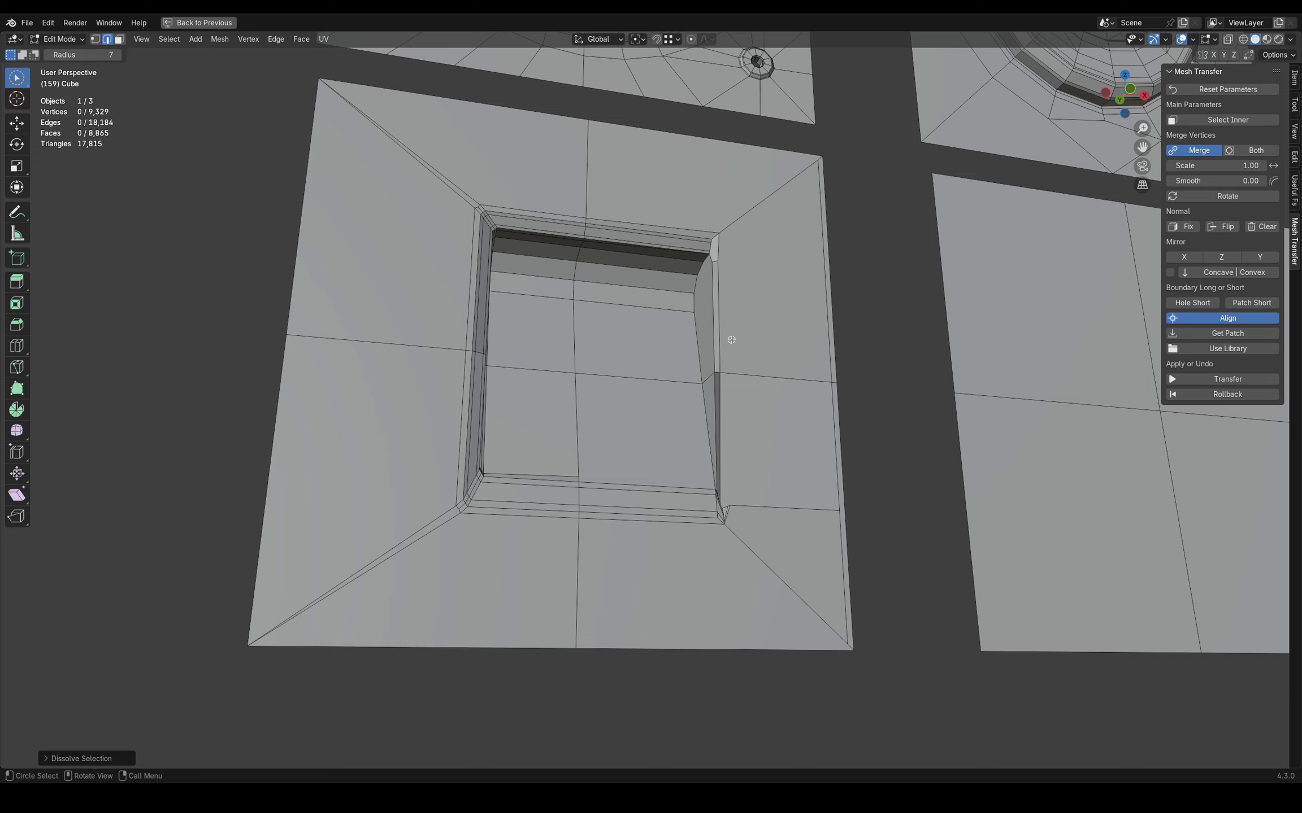
pyautogui.press('3')
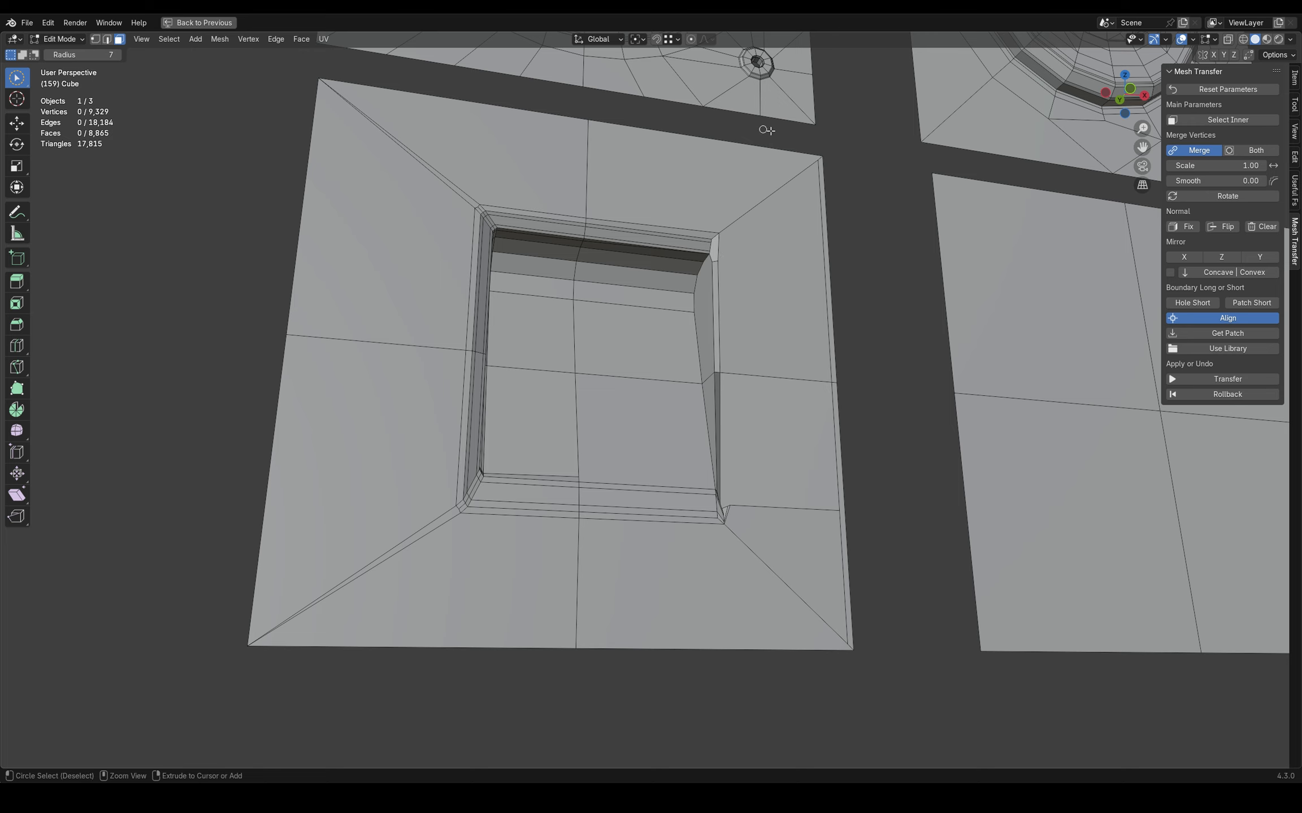
pyautogui.moveTo(763, 131)
pyautogui.keyDown('ctrl'); pyautogui.mouseDown(button='right')
pyautogui.moveTo(609, 407)
pyautogui.moveTo(886, 581)
pyautogui.moveTo(897, 384)
pyautogui.moveTo(857, 374)
pyautogui.mouseUp(button='right'); pyautogui.keyUp('ctrl')
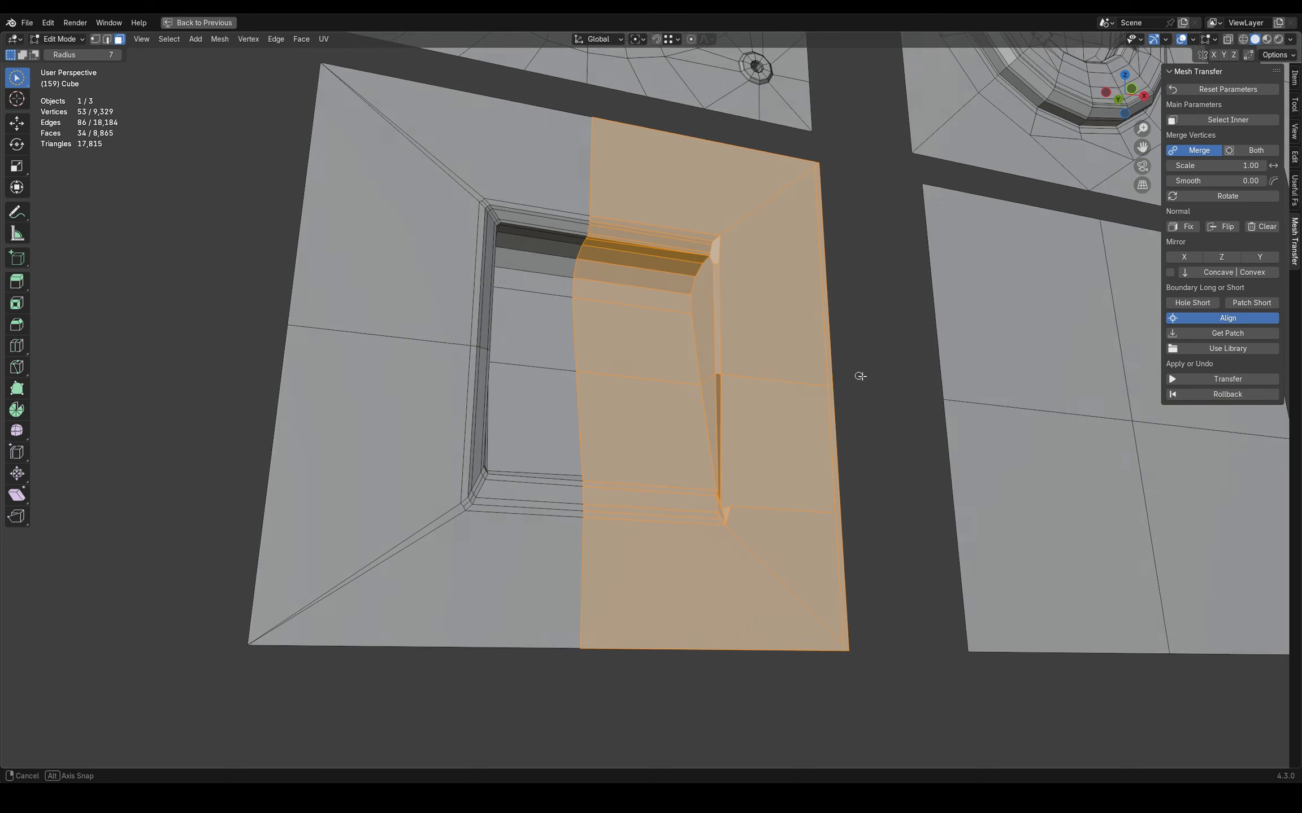
pyautogui.moveTo(857, 375); pyautogui.dragTo(850, 376, button='middle')
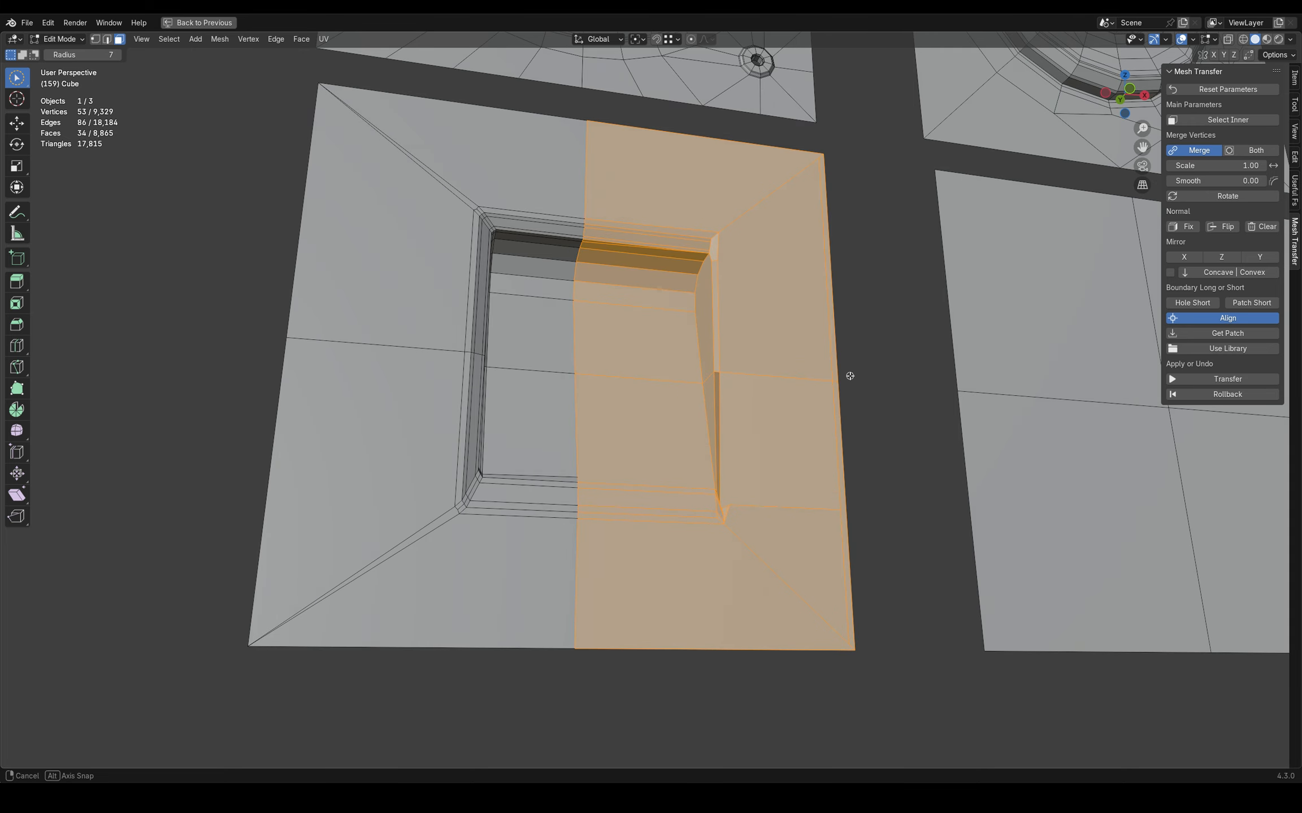
pyautogui.click(1201, 379)
pyautogui.moveTo(910, 389)
pyautogui.mouseDown(button='middle')
pyautogui.moveTo(801, 385)
pyautogui.moveTo(959, 407)
pyautogui.moveTo(906, 399)
pyautogui.mouseUp(button='middle')
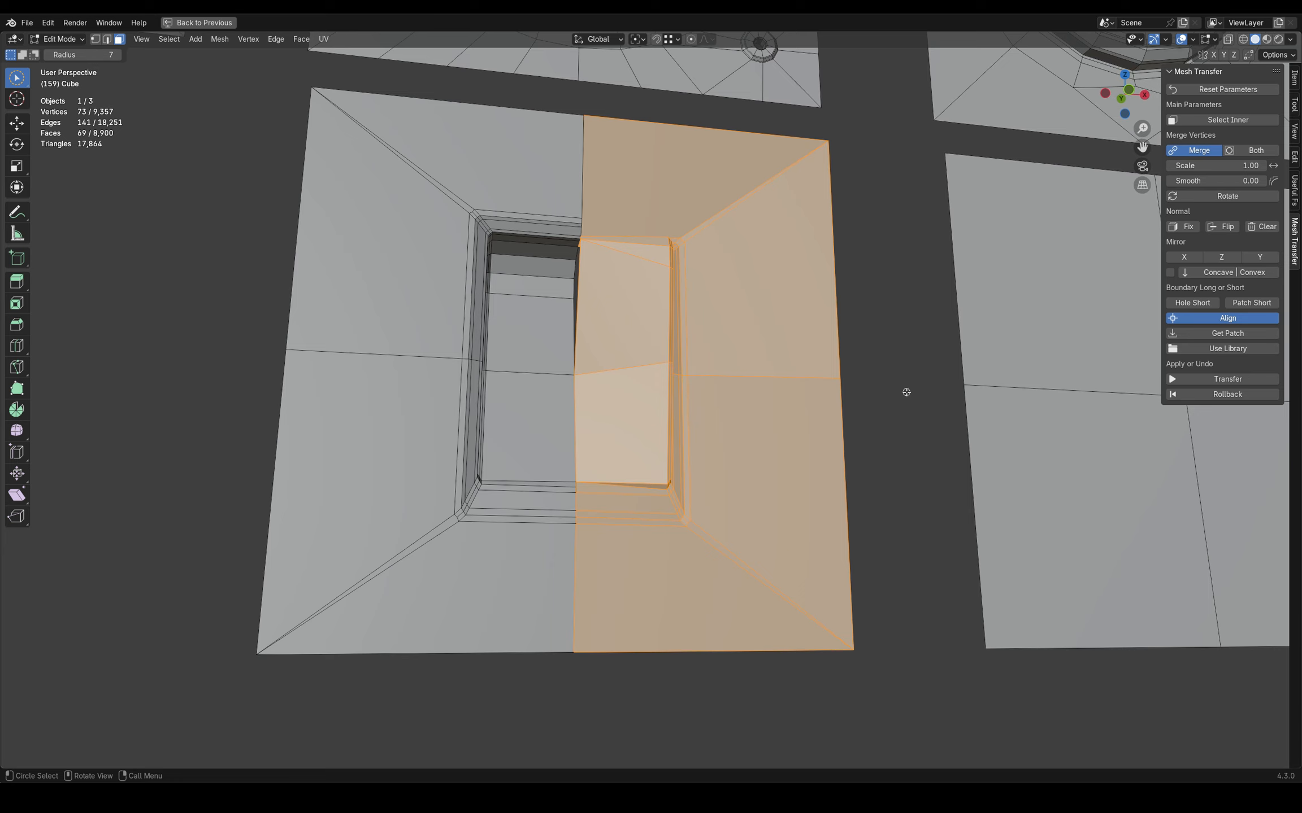
pyautogui.click(1223, 394)
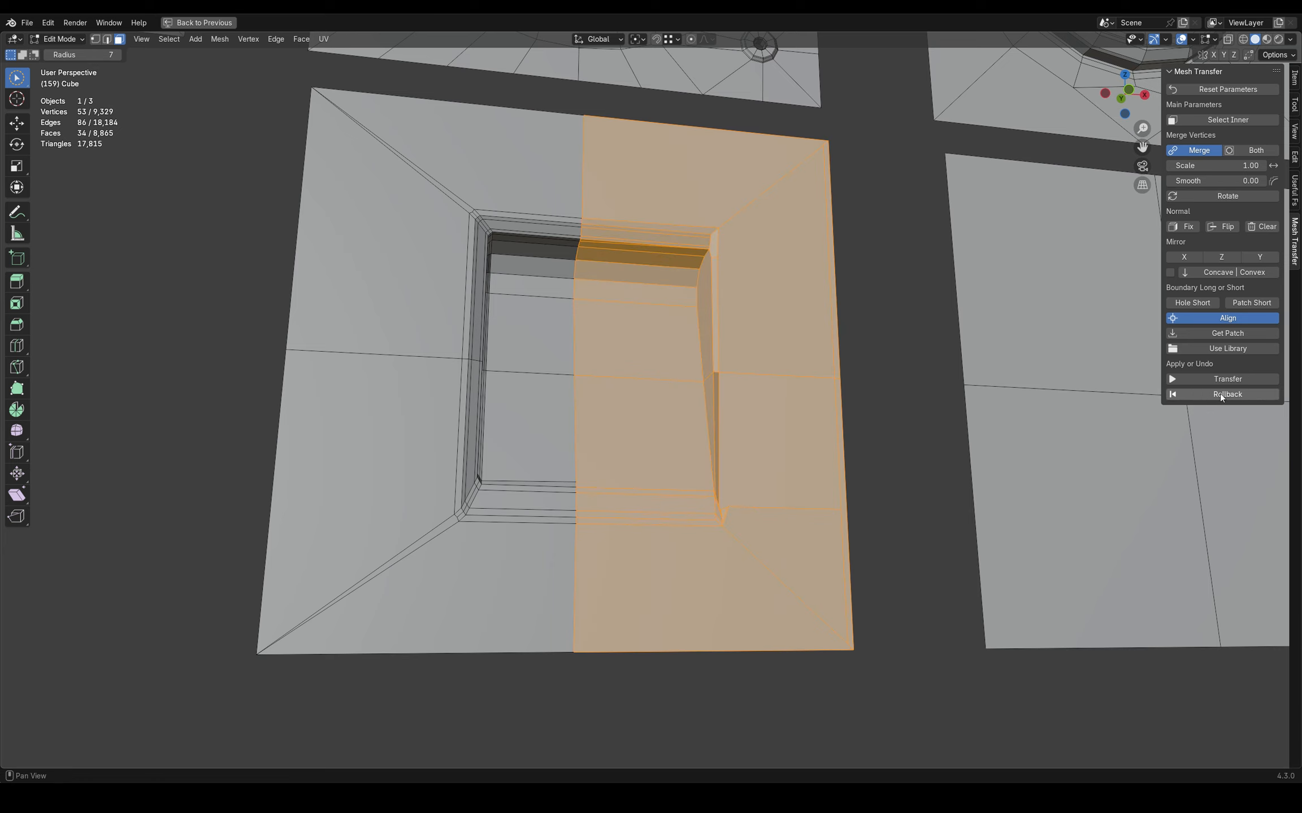
# Step: Transfer the stored patch onto the panel's right half with X mirroring enabled, and clear the selection
pyautogui.click(1184, 259)
pyautogui.click(1213, 379)
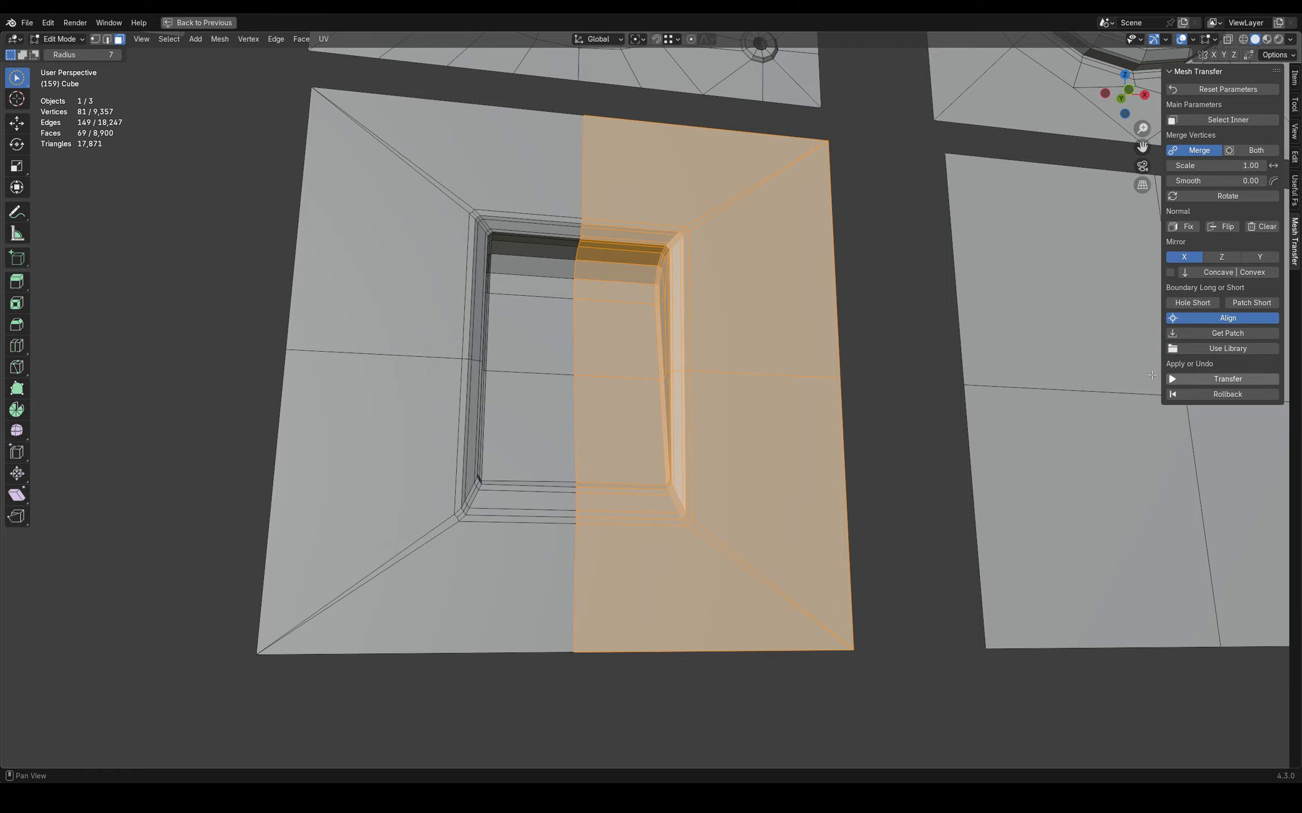
pyautogui.moveTo(925, 369); pyautogui.dragTo(936, 345, button='middle')
pyautogui.hotkey('alt', 'a')
# Step: Dissolve the faces of the panel's lower-left quadrant into a single face
pyautogui.moveTo(808, 417); pyautogui.dragTo(757, 449, button='middle')
pyautogui.scroll(1, 440, 524)
pyautogui.moveTo(441, 508)
pyautogui.mouseDown()
pyautogui.moveTo(520, 556)
pyautogui.moveTo(468, 563)
pyautogui.mouseUp()
pyautogui.hotkey('ctrl', 'x')
pyautogui.click(229, 401)
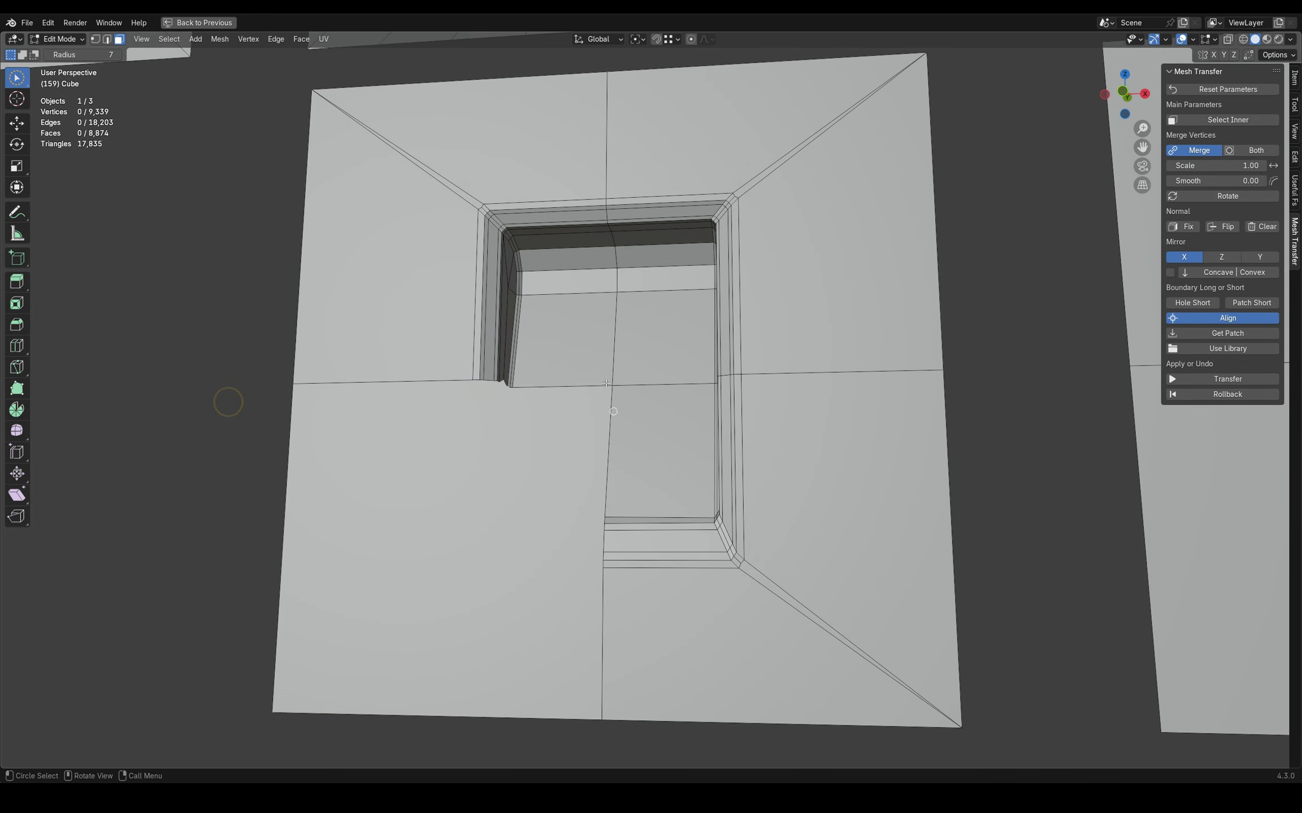
# Step: Select the panel's left half and transfer the stored patch onto it with X mirroring turned off
pyautogui.scroll(-2, 609, 396)
pyautogui.keyDown('ctrl'); pyautogui.moveTo(566, 160); pyautogui.dragTo(486, 624, button='right'); pyautogui.keyUp('ctrl')
pyautogui.moveTo(723, 509); pyautogui.dragTo(724, 499, button='middle')
pyautogui.click(1226, 383)
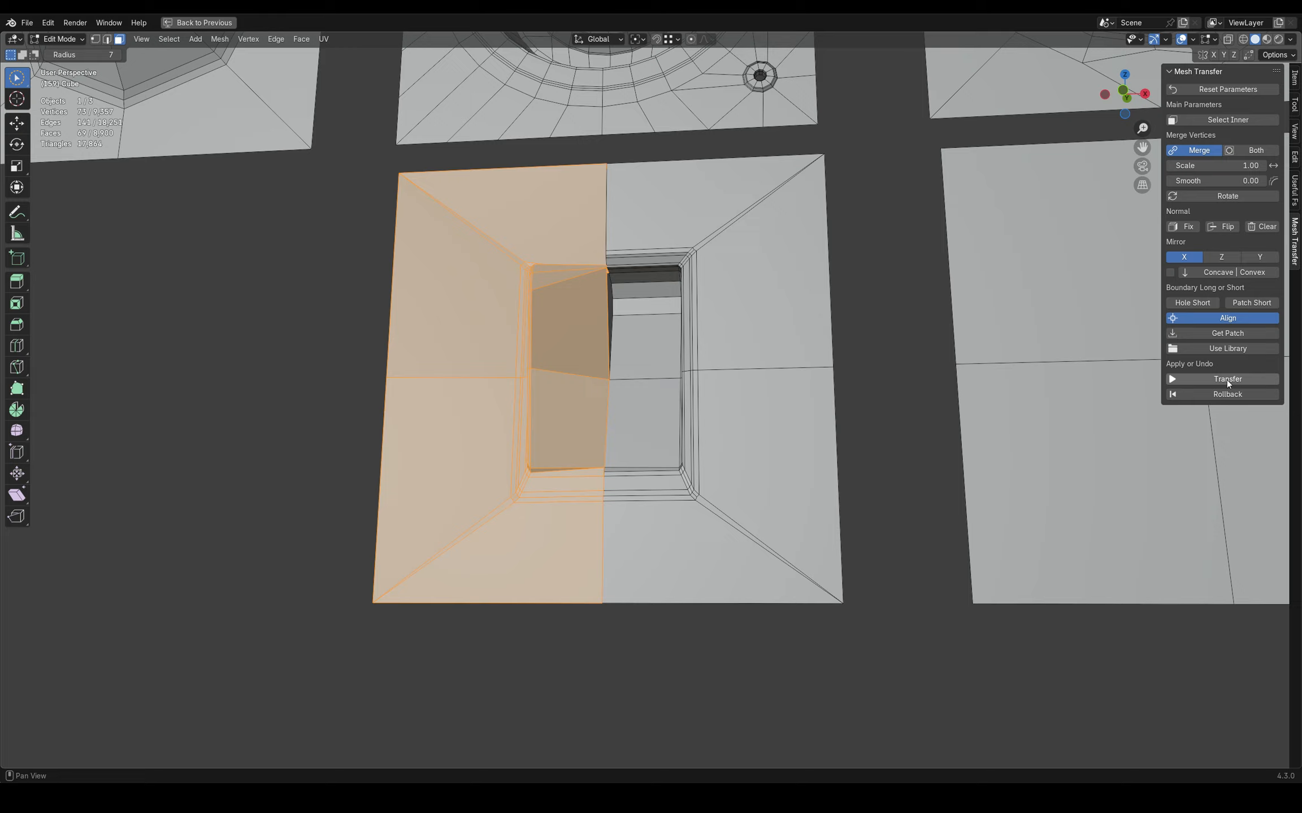
pyautogui.click(1226, 394)
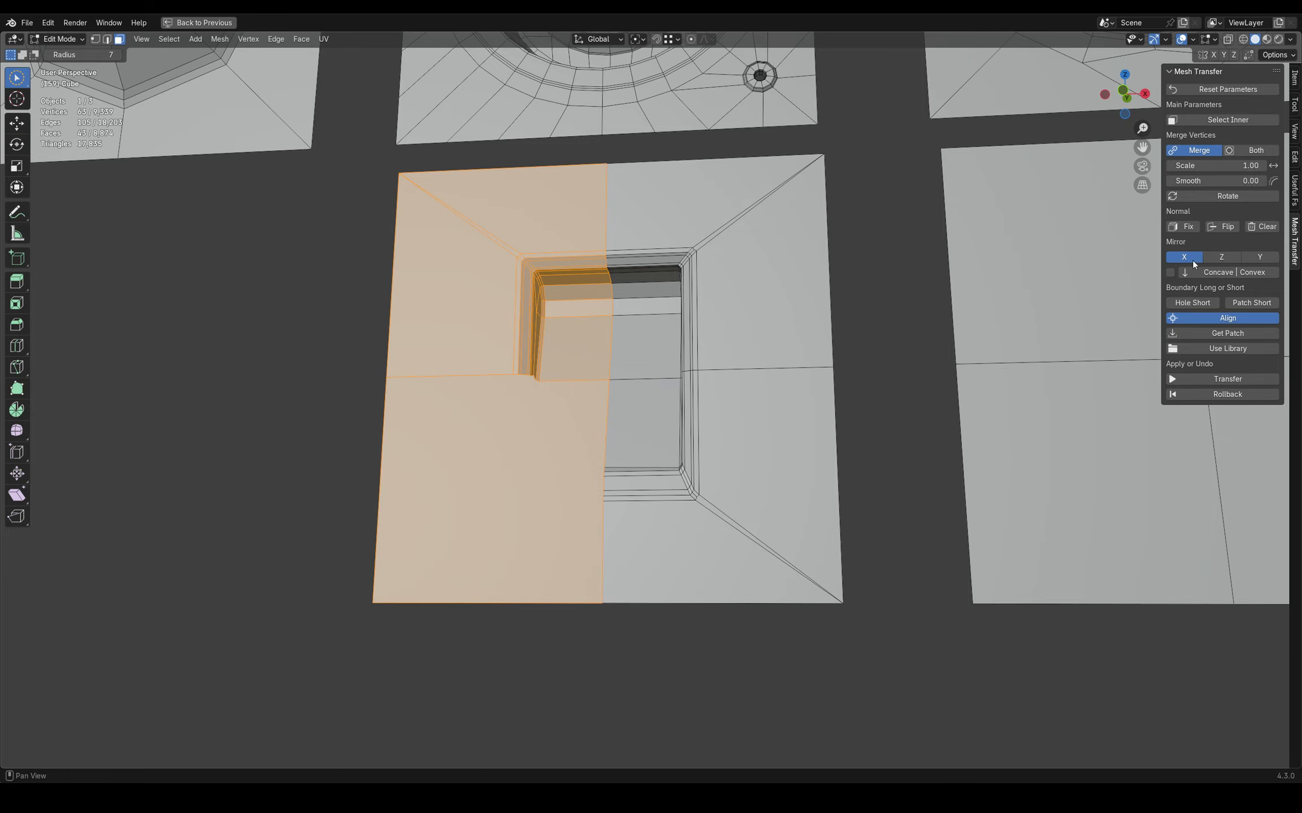
pyautogui.click(1190, 260)
pyautogui.click(1197, 382)
pyautogui.hotkey('alt', 'a')
# Step: Dissolve the faces of the rectangular recess's left inner wall into one face
pyautogui.moveTo(873, 399); pyautogui.dragTo(761, 392, button='middle')
pyautogui.scroll(4, 598, 327)
pyautogui.moveTo(534, 316)
pyautogui.mouseDown()
pyautogui.moveTo(552, 299)
pyautogui.moveTo(544, 477)
pyautogui.mouseUp()
pyautogui.keyDown('ctrl'); pyautogui.click(526, 350); pyautogui.keyUp('ctrl')
pyautogui.hotkey('ctrl', 'x')
# Step: Select the faces of the recess's right inner wall and store them as the patch
pyautogui.moveTo(574, 435); pyautogui.dragTo(698, 432, button='middle')
pyautogui.moveTo(704, 316); pyautogui.dragTo(715, 407)
pyautogui.moveTo(715, 407); pyautogui.dragTo(678, 408, button='middle')
pyautogui.keyDown('shift'); pyautogui.click(770, 470); pyautogui.keyUp('shift')
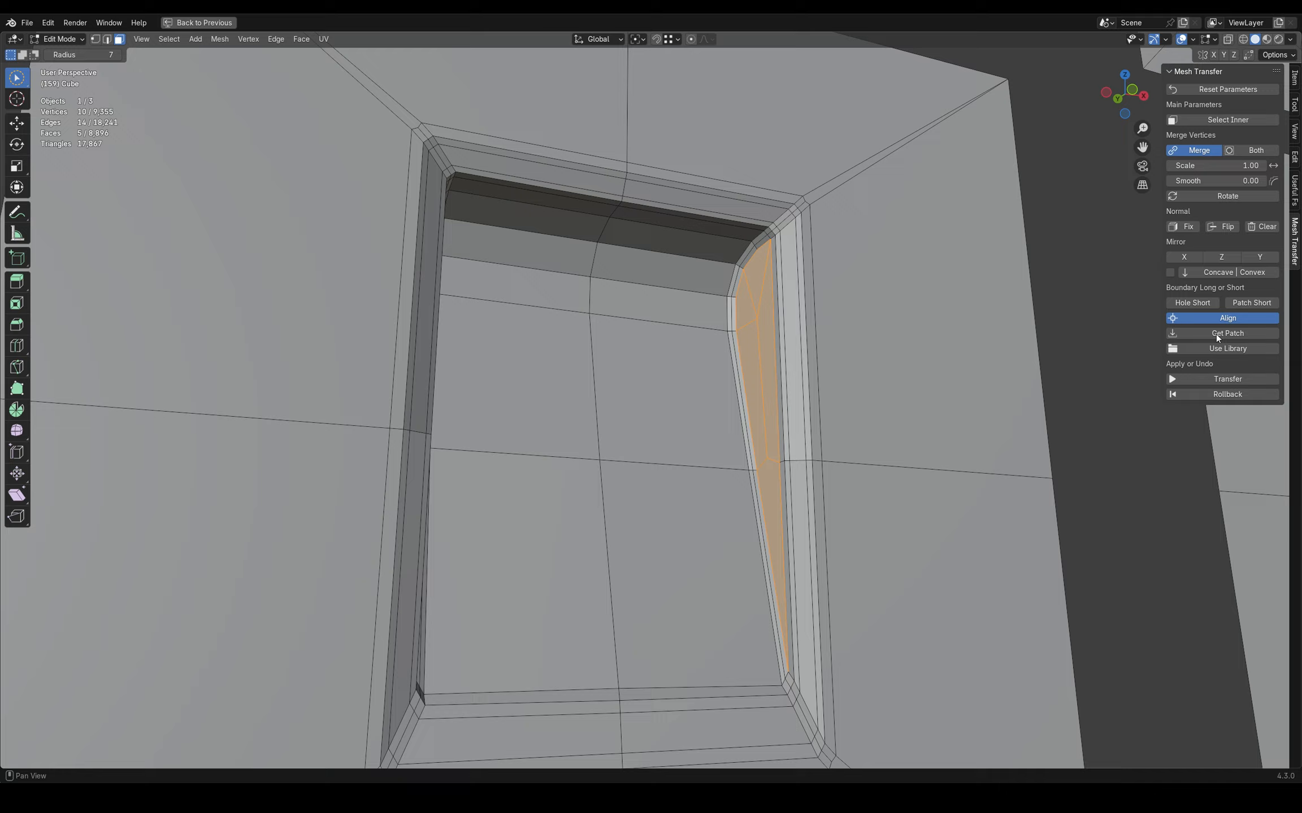
pyautogui.click(1216, 335)
# Step: Transfer the stored patch onto the recess's dissolved left inner wall and preview the smoothed model in Object Mode
pyautogui.moveTo(751, 361); pyautogui.dragTo(611, 350, button='middle')
pyautogui.click(575, 331)
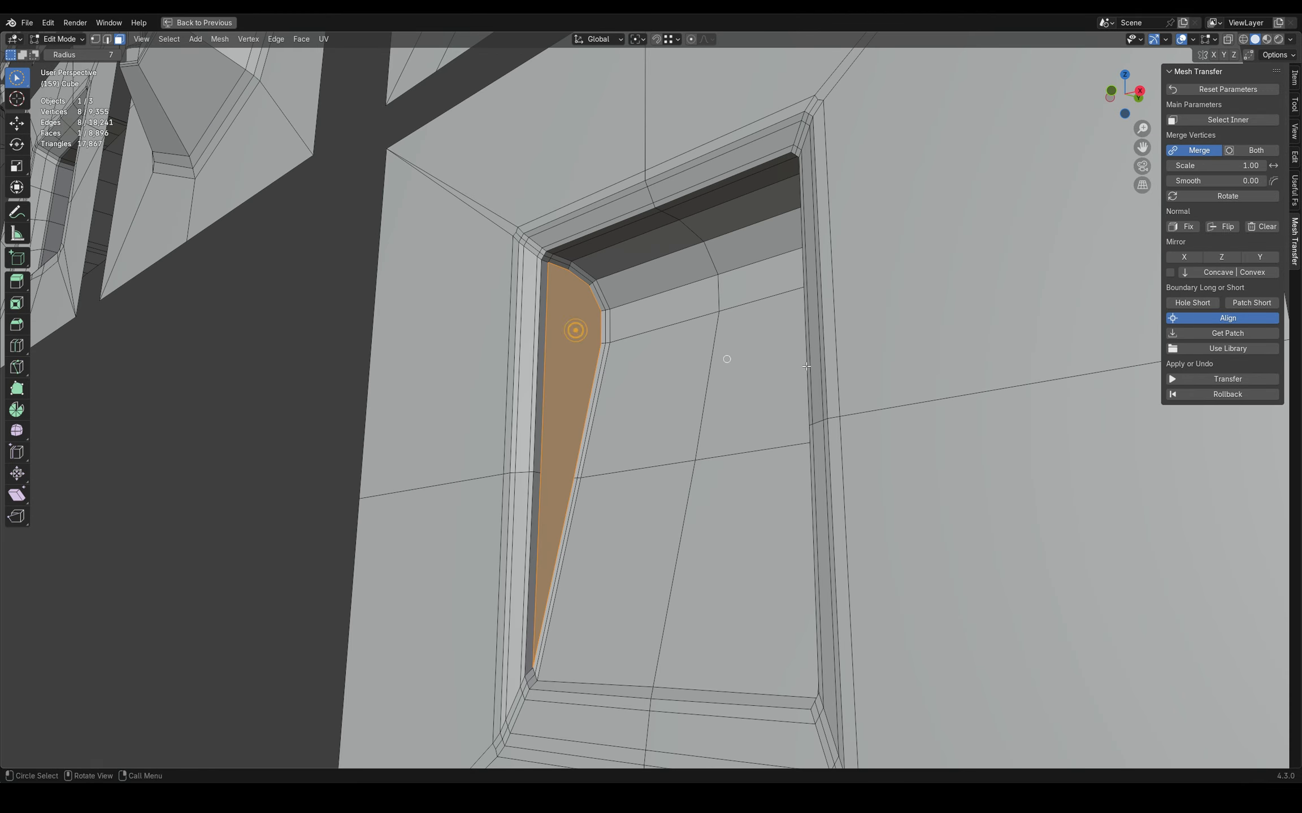
pyautogui.click(1209, 380)
pyautogui.click(336, 371)
pyautogui.moveTo(336, 370); pyautogui.dragTo(482, 381, button='middle')
pyautogui.scroll(-1, 485, 381)
pyautogui.press('Tab')
pyautogui.moveTo(992, 394); pyautogui.dragTo(770, 430, button='middle')
pyautogui.scroll(-8, 923, 383)
pyautogui.scroll(6, 786, 282)
# Step: In Edit Mode, select the clean upper-right ring section of the round recess and store it as the patch
pyautogui.press('Tab')
pyautogui.moveTo(788, 257); pyautogui.dragTo(847, 242, button='middle')
pyautogui.scroll(2, 851, 242)
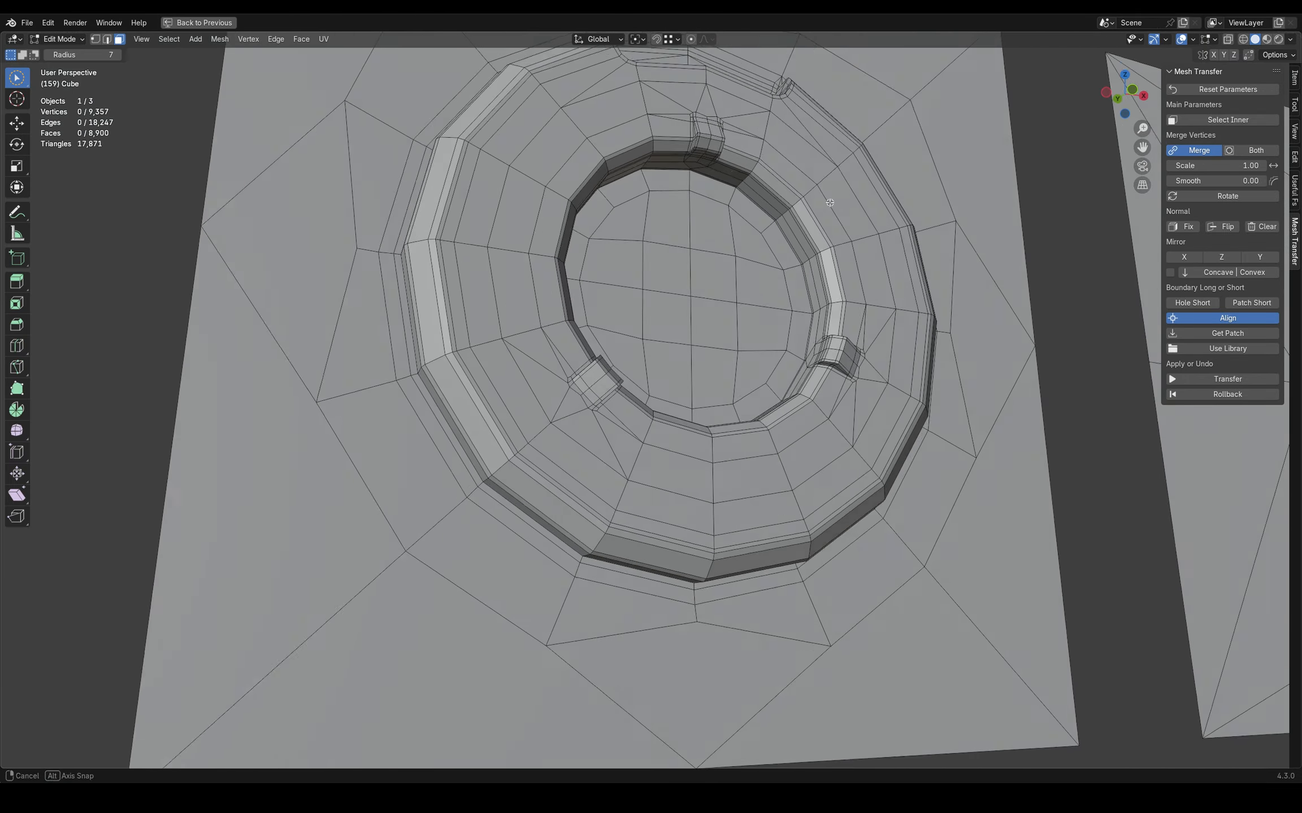
pyautogui.moveTo(814, 195); pyautogui.dragTo(855, 271)
pyautogui.scroll(1, 859, 273)
pyautogui.keyDown('shift'); pyautogui.moveTo(881, 248); pyautogui.dragTo(834, 279, button='middle'); pyautogui.keyUp('shift')
pyautogui.scroll(1, 839, 275)
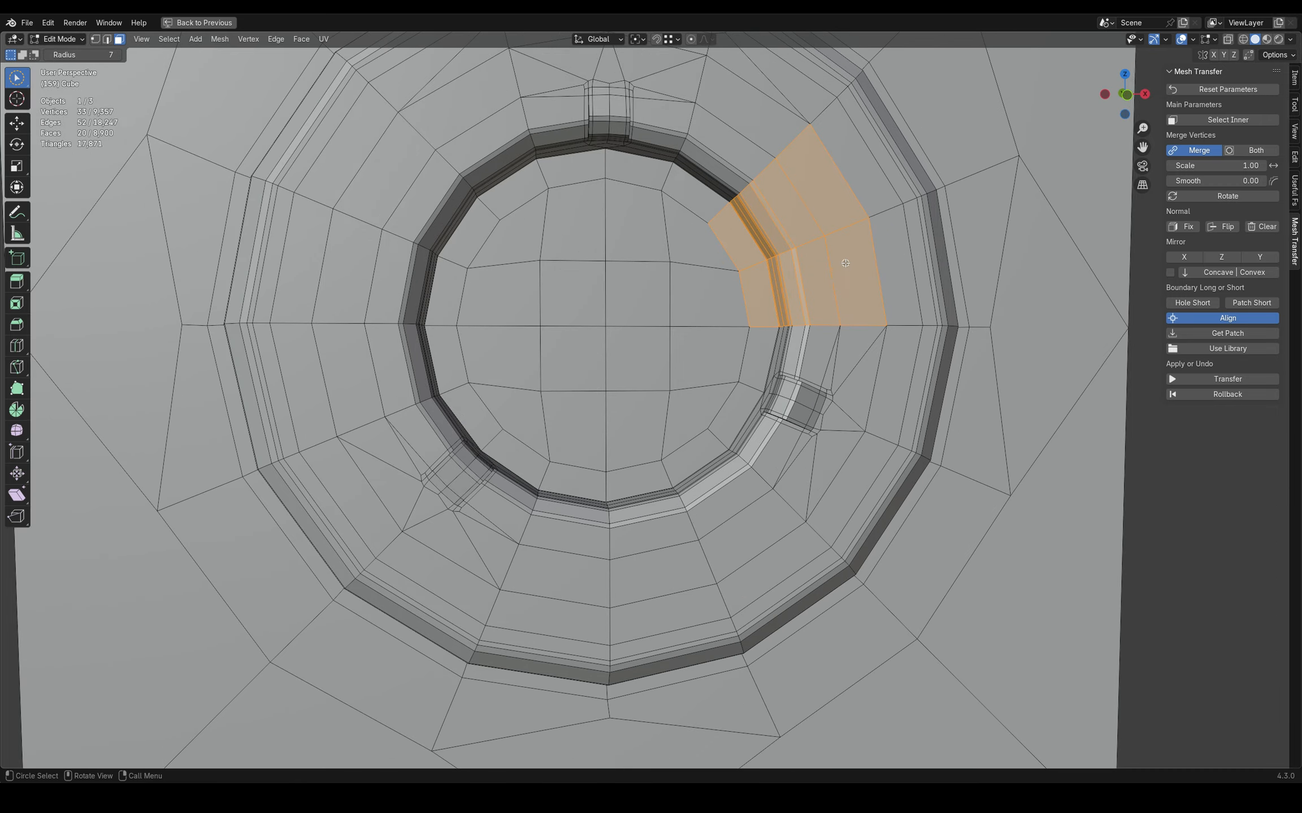
pyautogui.click(1215, 335)
# Step: Select the notch on the inner ring's right side together with the surrounding ring faces
pyautogui.moveTo(850, 354); pyautogui.dragTo(883, 354, button='middle')
pyautogui.scroll(1, 826, 352)
pyautogui.moveTo(789, 387); pyautogui.dragTo(785, 398)
pyautogui.scroll(3, 785, 399)
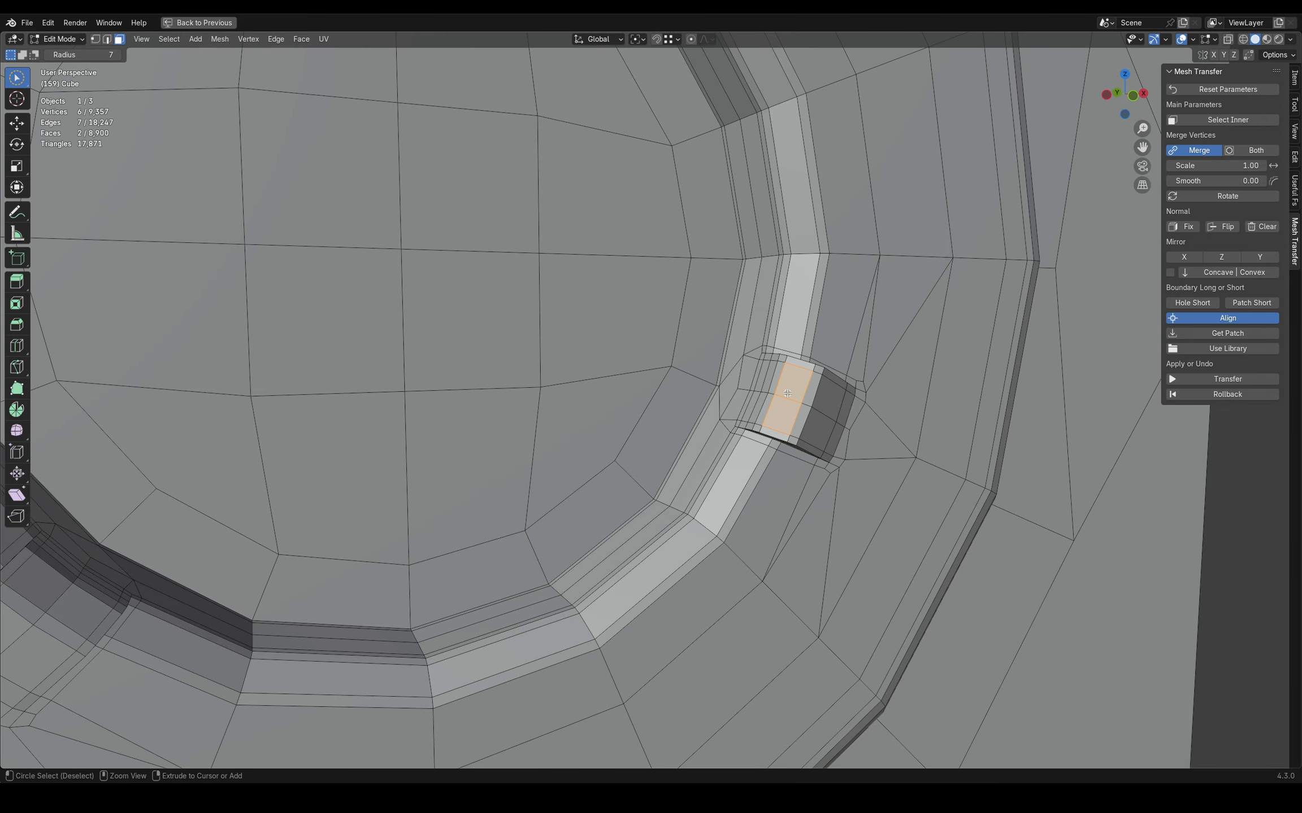
pyautogui.press('ctrl+KP_Add')
pyautogui.press('ctrl+KP_Add')
pyautogui.press('ctrl+KP_Add')
pyautogui.press('ctrl+KP_Add')
pyautogui.press('ctrl+KP_Add')
pyautogui.keyDown('shift'); pyautogui.moveTo(703, 333); pyautogui.dragTo(669, 432); pyautogui.keyUp('shift')
# Step: Replace the selected notch with the stored clean ring patch and clear the selection
pyautogui.click(1225, 382)
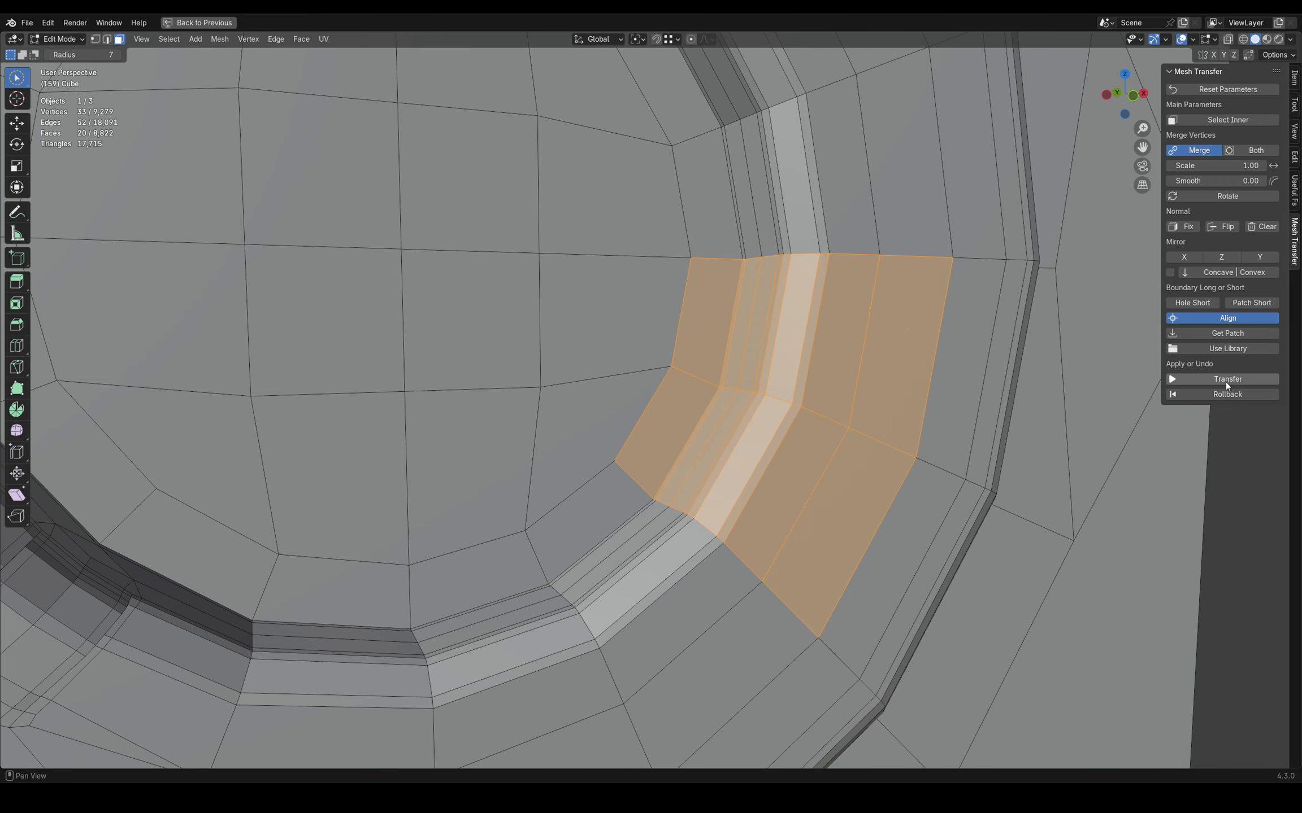
pyautogui.scroll(-3, 706, 314)
pyautogui.moveTo(706, 313); pyautogui.dragTo(734, 300, button='middle')
pyautogui.click(1052, 386)
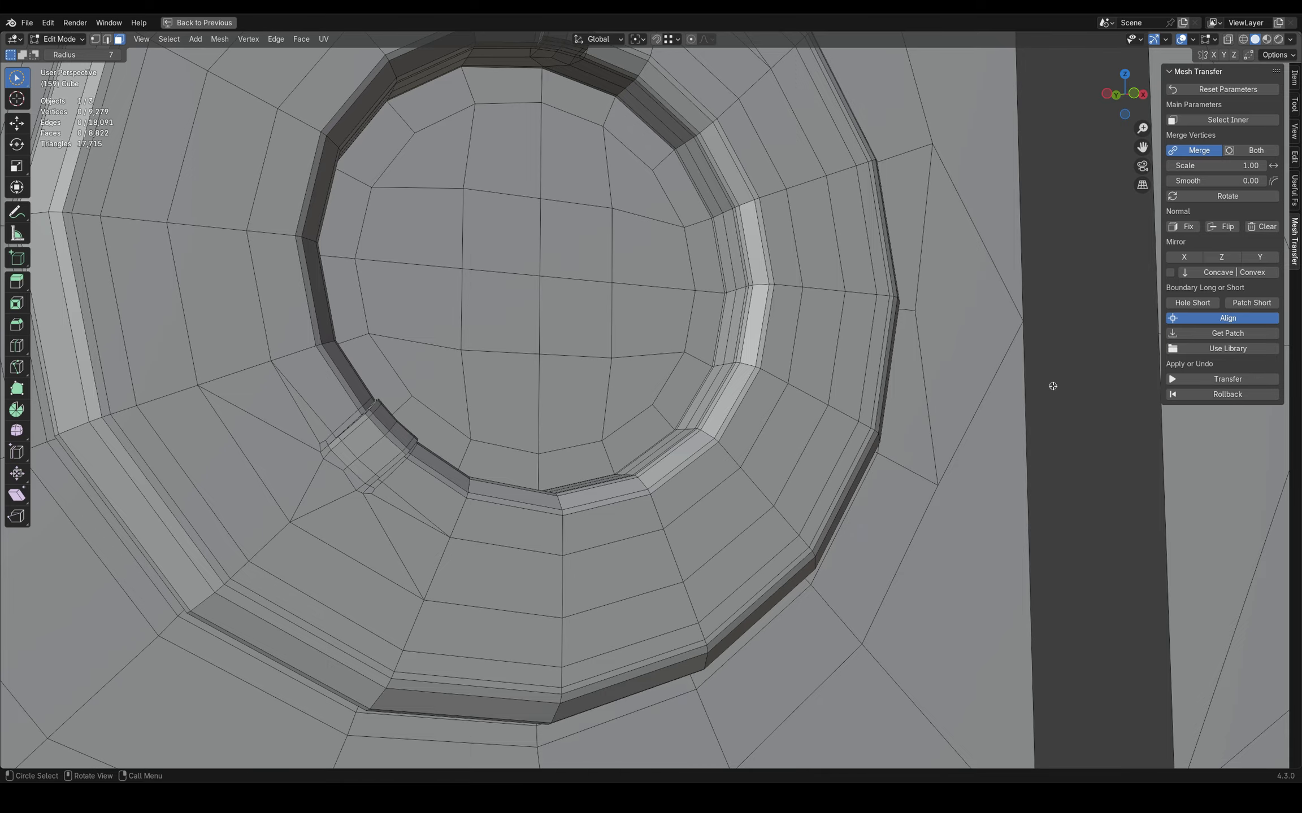
# Step: Select the left notch and surrounding faces of the neighbouring large round recess and store them as the patch
pyautogui.scroll(-10, 357, 479)
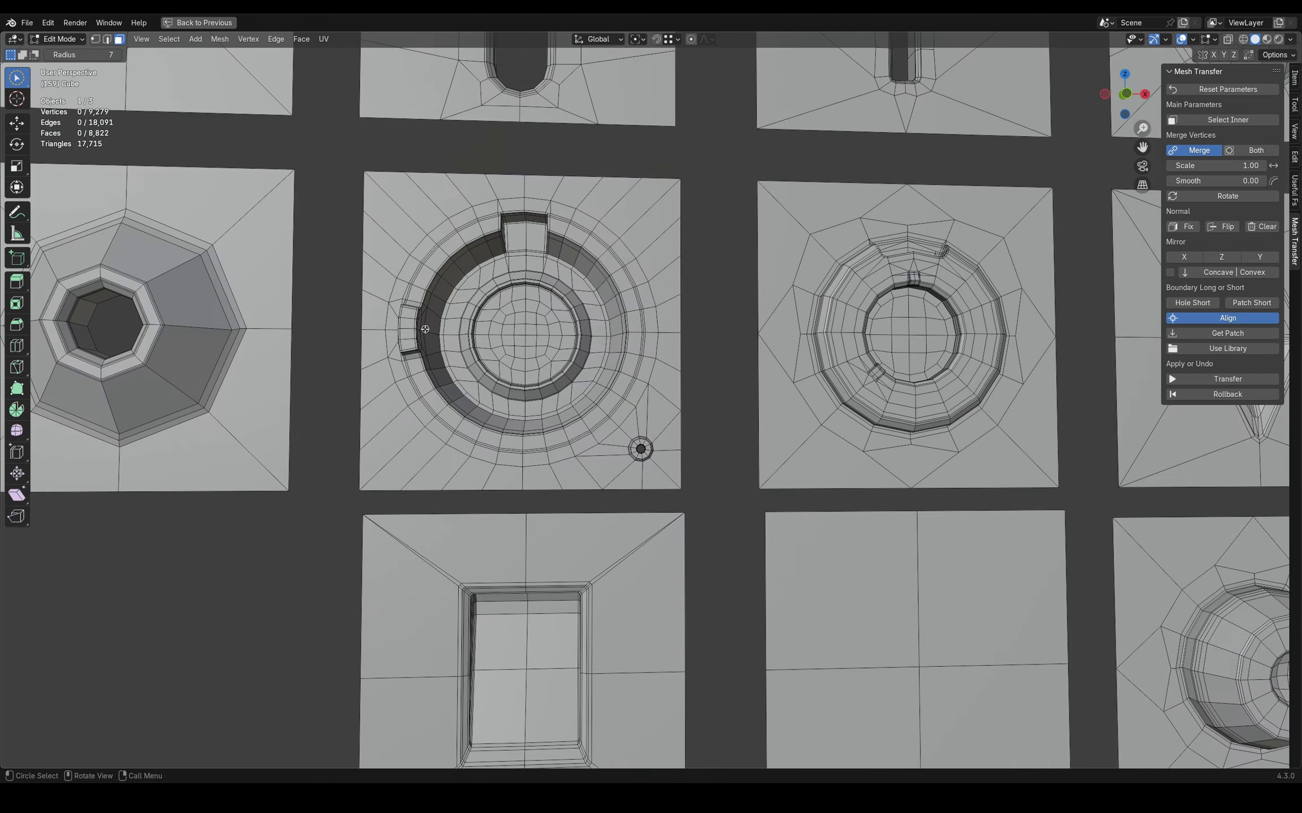
pyautogui.scroll(5, 435, 352)
pyautogui.click(382, 341)
pyautogui.press('ctrl+KP_Add')
pyautogui.press('ctrl+KP_Add')
pyautogui.press('ctrl+KP_Add')
pyautogui.press('ctrl+KP_Add')
pyautogui.press('ctrl+KP_Add')
pyautogui.moveTo(381, 342); pyautogui.dragTo(446, 362, button='middle')
pyautogui.moveTo(353, 198)
pyautogui.keyDown('shift'); pyautogui.mouseDown()
pyautogui.moveTo(345, 251)
pyautogui.moveTo(367, 497)
pyautogui.mouseUp(); pyautogui.keyUp('shift')
pyautogui.click(1200, 334)
# Step: Transfer the notch patch onto both the lower-right and upper-right sections of the large ring and preview the smoothed model
pyautogui.moveTo(915, 469); pyautogui.dragTo(842, 480, button='middle')
pyautogui.moveTo(814, 500)
pyautogui.mouseDown()
pyautogui.moveTo(859, 445)
pyautogui.moveTo(877, 536)
pyautogui.moveTo(828, 599)
pyautogui.mouseUp()
pyautogui.moveTo(1042, 472); pyautogui.dragTo(1051, 472, button='middle')
pyautogui.click(1206, 380)
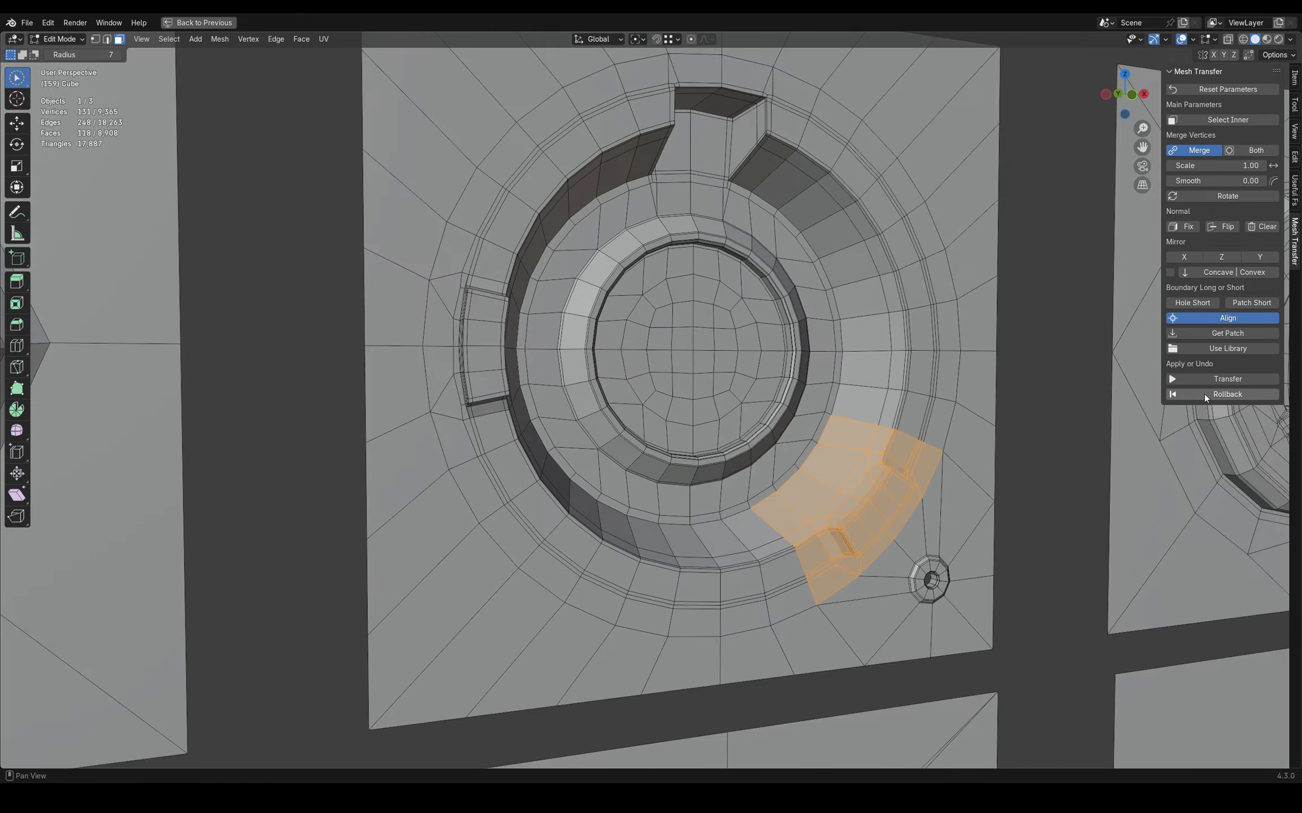
pyautogui.click(1204, 395)
pyautogui.moveTo(1045, 407); pyautogui.dragTo(1025, 404, button='middle')
pyautogui.moveTo(867, 144)
pyautogui.keyDown('shift'); pyautogui.mouseDown()
pyautogui.moveTo(940, 283)
pyautogui.moveTo(853, 209)
pyautogui.mouseUp(); pyautogui.keyUp('shift')
pyautogui.click(1205, 380)
pyautogui.moveTo(1034, 356)
pyautogui.mouseDown(button='middle')
pyautogui.moveTo(1015, 351)
pyautogui.moveTo(1017, 326)
pyautogui.moveTo(1058, 328)
pyautogui.mouseUp(button='middle')
pyautogui.press('Tab')
pyautogui.press('Tab')
# Step: Dissolve groups of faces along the lower half of the large ring's left notch
pyautogui.scroll(5, 445, 352)
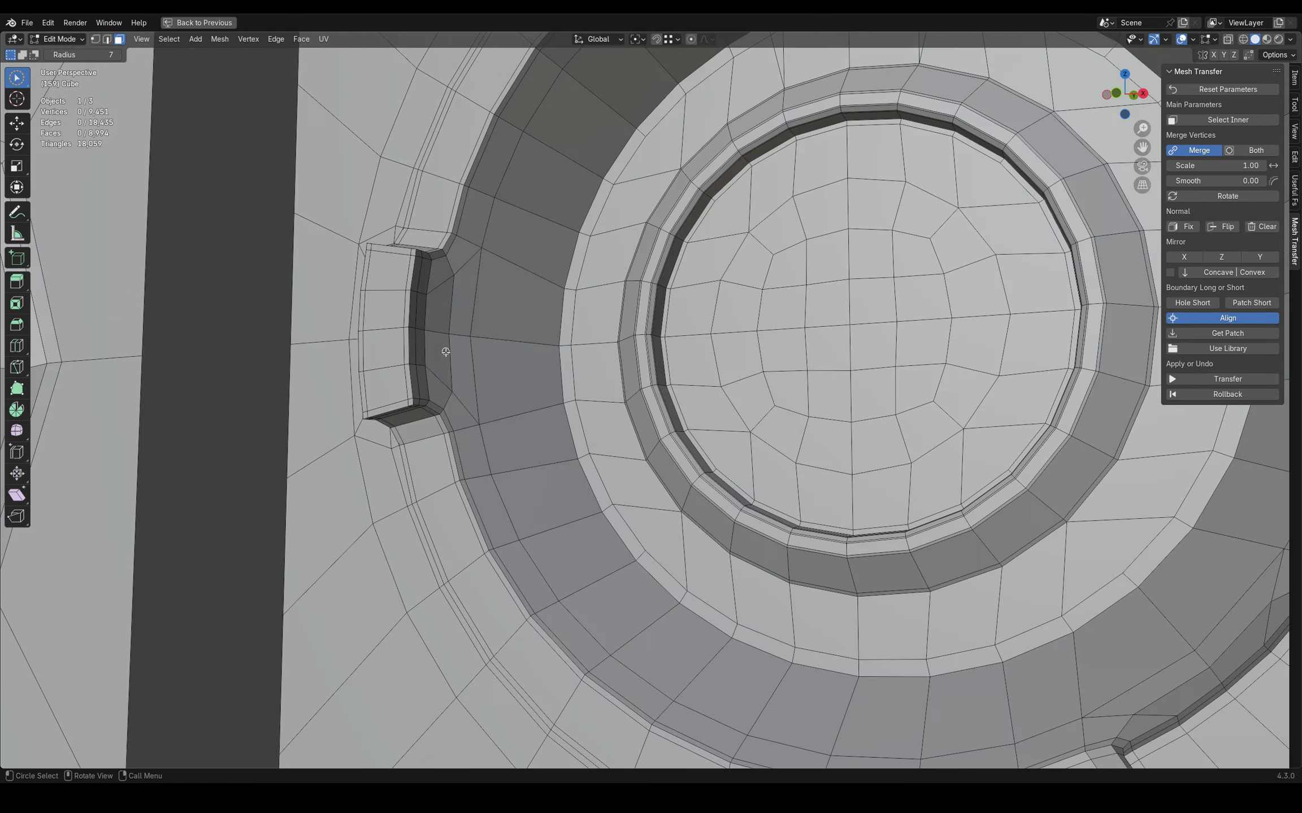
pyautogui.scroll(1, 446, 352)
pyautogui.moveTo(447, 353)
pyautogui.mouseDown()
pyautogui.moveTo(469, 356)
pyautogui.moveTo(441, 418)
pyautogui.mouseUp()
pyautogui.hotkey('ctrl', 'x')
pyautogui.moveTo(426, 362); pyautogui.dragTo(443, 320, button='middle')
pyautogui.moveTo(443, 319); pyautogui.dragTo(421, 318)
pyautogui.hotkey('ctrl', 'x')
pyautogui.moveTo(462, 332); pyautogui.dragTo(537, 316, button='middle')
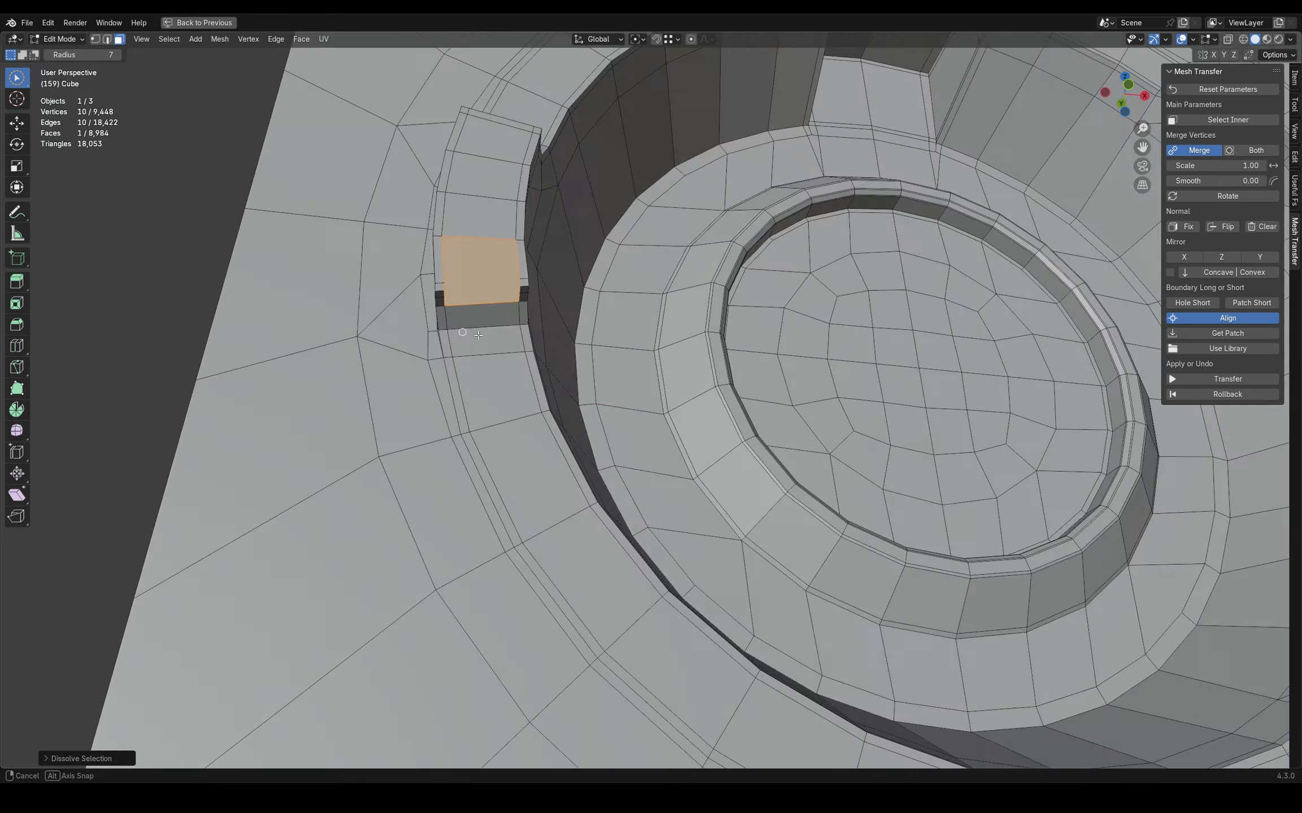
pyautogui.moveTo(533, 306)
pyautogui.mouseDown()
pyautogui.moveTo(537, 252)
pyautogui.moveTo(494, 282)
pyautogui.moveTo(528, 325)
pyautogui.mouseUp()
pyautogui.hotkey('ctrl', 'x')
pyautogui.click(243, 251)
# Step: Select the intact upper half of the left notch with its surrounding faces and store it as the patch
pyautogui.moveTo(398, 288)
pyautogui.mouseDown(button='middle')
pyautogui.moveTo(471, 303)
pyautogui.moveTo(398, 316)
pyautogui.moveTo(406, 361)
pyautogui.mouseUp(button='middle')
pyautogui.moveTo(406, 361); pyautogui.dragTo(427, 251)
pyautogui.moveTo(426, 252); pyautogui.dragTo(443, 311, button='middle')
pyautogui.moveTo(443, 311); pyautogui.dragTo(407, 268)
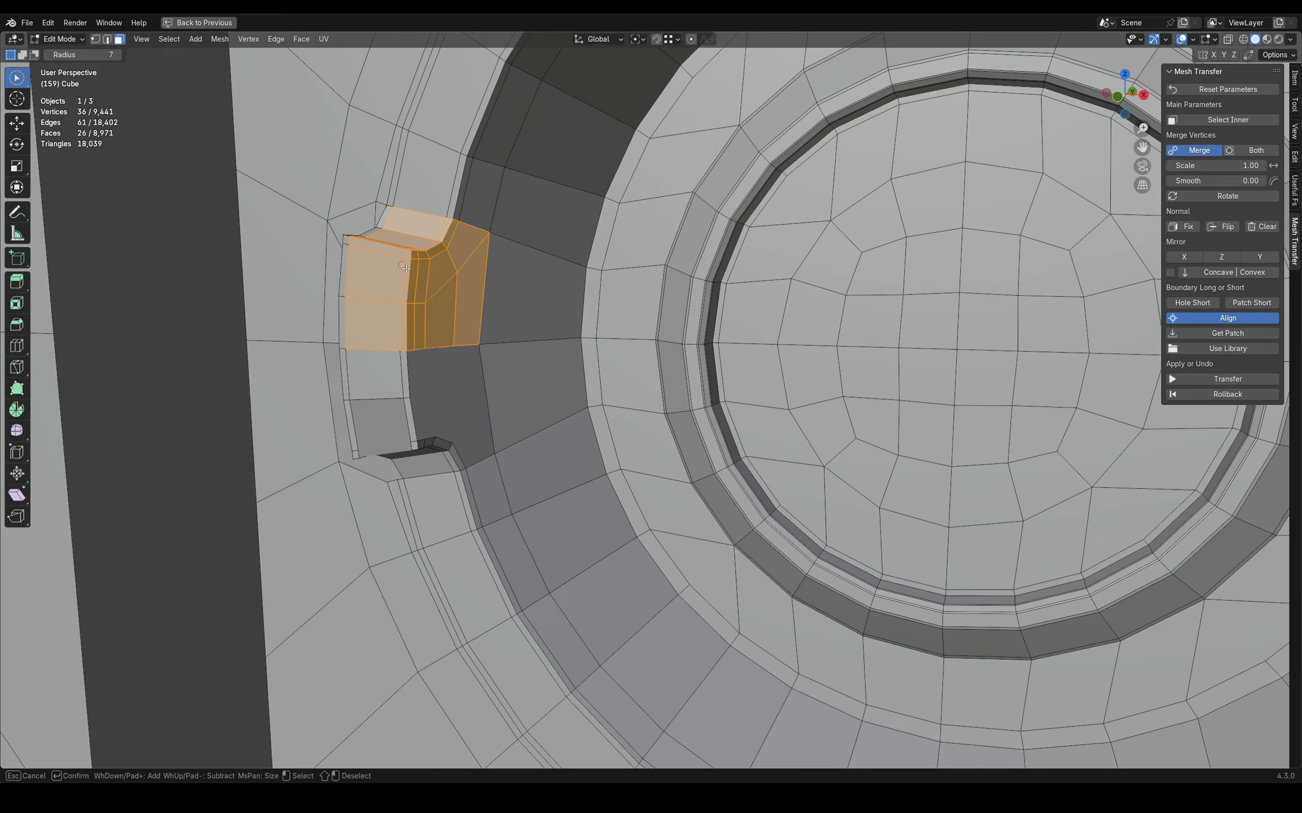
pyautogui.moveTo(406, 269); pyautogui.dragTo(480, 274, button='middle')
pyautogui.moveTo(480, 274); pyautogui.dragTo(480, 353)
pyautogui.moveTo(480, 353); pyautogui.dragTo(534, 344, button='middle')
pyautogui.moveTo(819, 369); pyautogui.dragTo(831, 382, button='middle')
pyautogui.click(1214, 335)
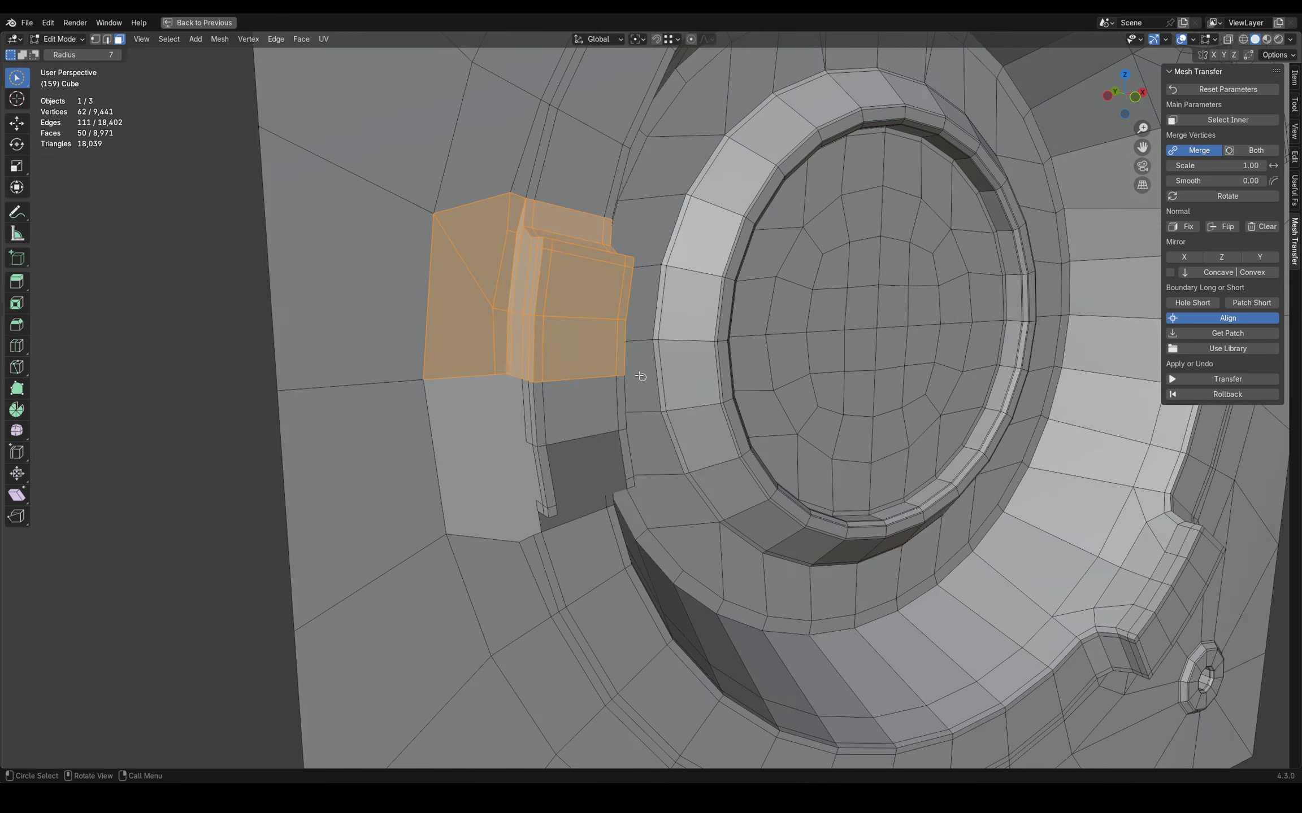
# Step: Select the simplified faces of the left notch's lower half instead of the upper half
pyautogui.moveTo(641, 376); pyautogui.dragTo(570, 367, button='middle')
pyautogui.moveTo(509, 316); pyautogui.dragTo(469, 356)
pyautogui.moveTo(469, 356); pyautogui.dragTo(571, 362, button='middle')
pyautogui.moveTo(570, 362); pyautogui.dragTo(622, 364)
pyautogui.moveTo(593, 367); pyautogui.dragTo(446, 384, button='middle')
pyautogui.moveTo(446, 385); pyautogui.dragTo(409, 398)
pyautogui.moveTo(410, 398); pyautogui.dragTo(531, 389, button='middle')
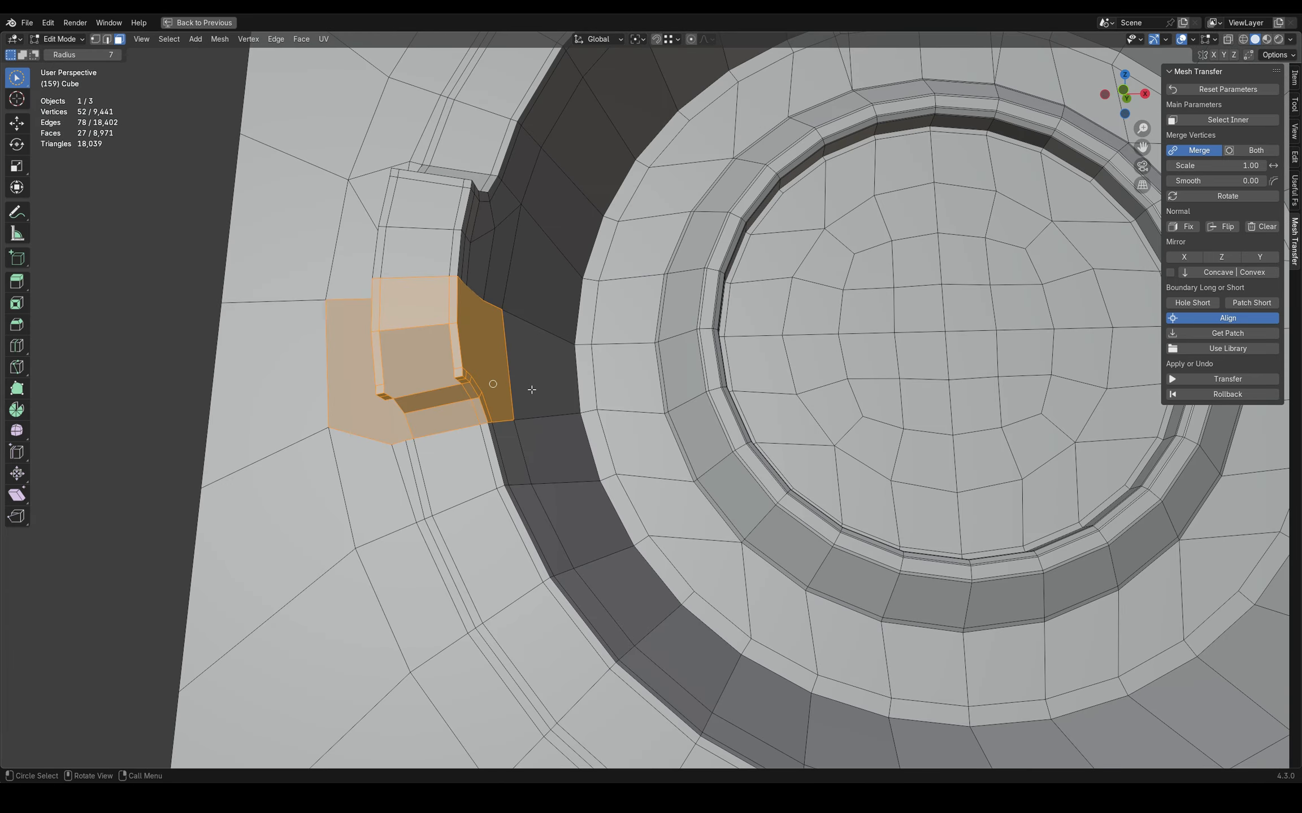
# Step: Transfer the half-notch patch onto the lower half with Y mirroring enabled and preview the smoothed notch in Object Mode
pyautogui.click(1228, 379)
pyautogui.click(1228, 394)
pyautogui.click(1259, 257)
pyautogui.click(1237, 381)
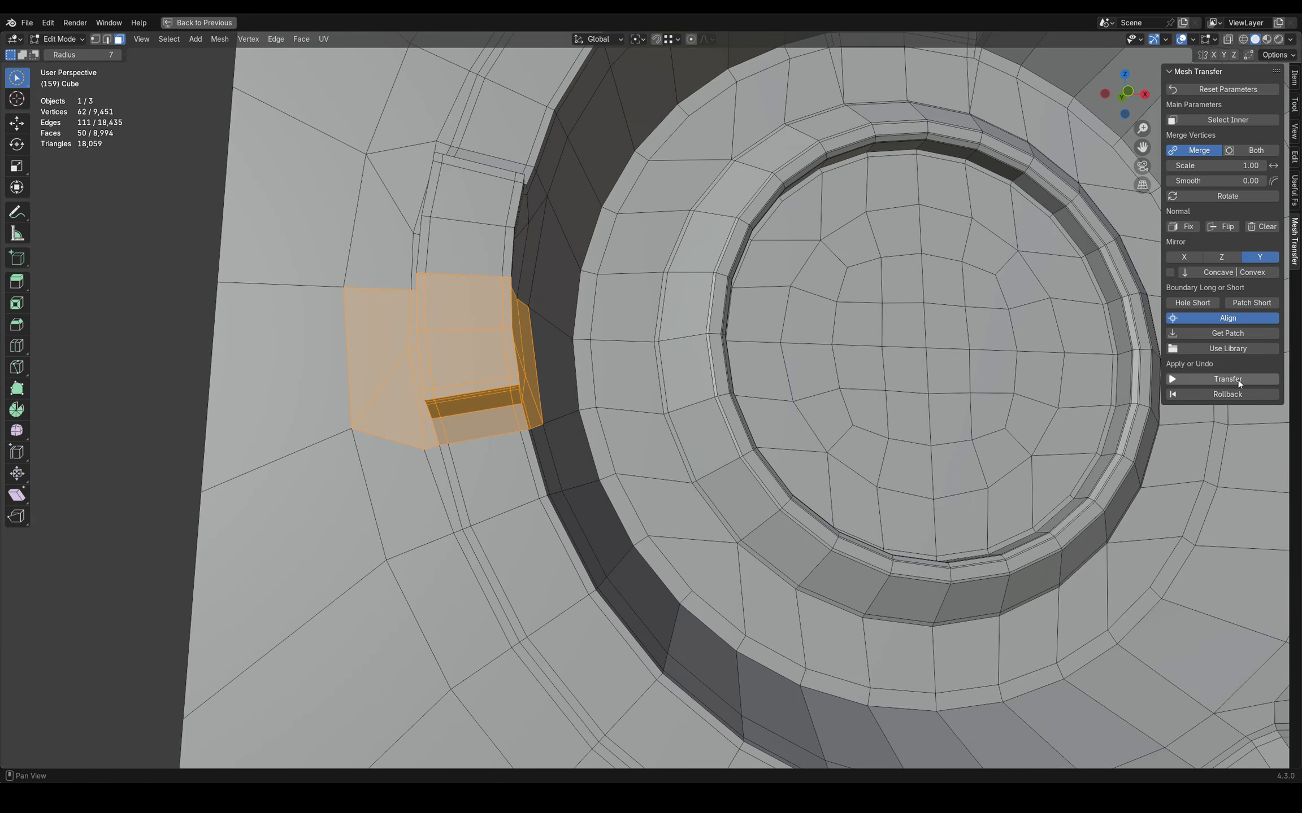
pyautogui.hotkey('alt', 'a')
pyautogui.moveTo(384, 369); pyautogui.dragTo(197, 394, button='middle')
pyautogui.press('Tab')
pyautogui.hotkey('alt', 'a')
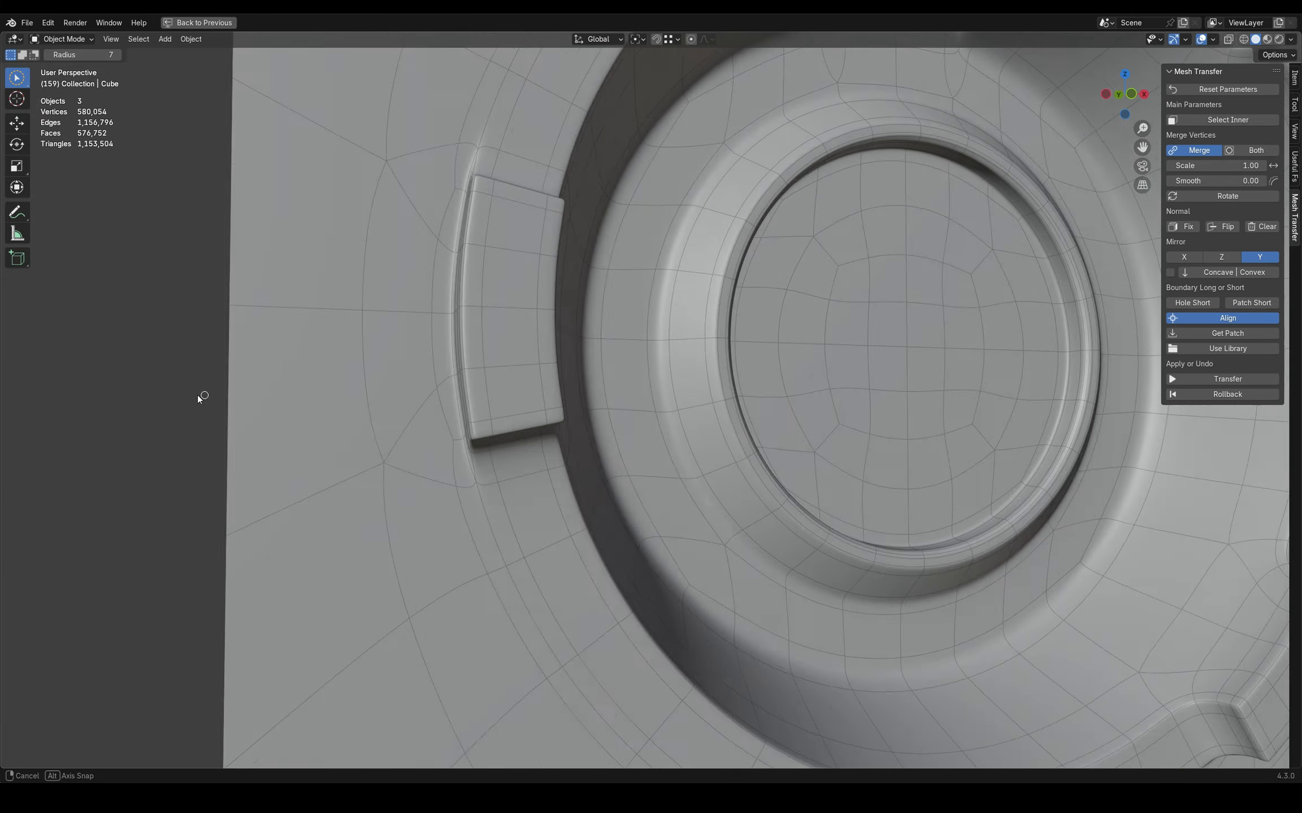
pyautogui.scroll(-8, 337, 376)
pyautogui.press('Tab')
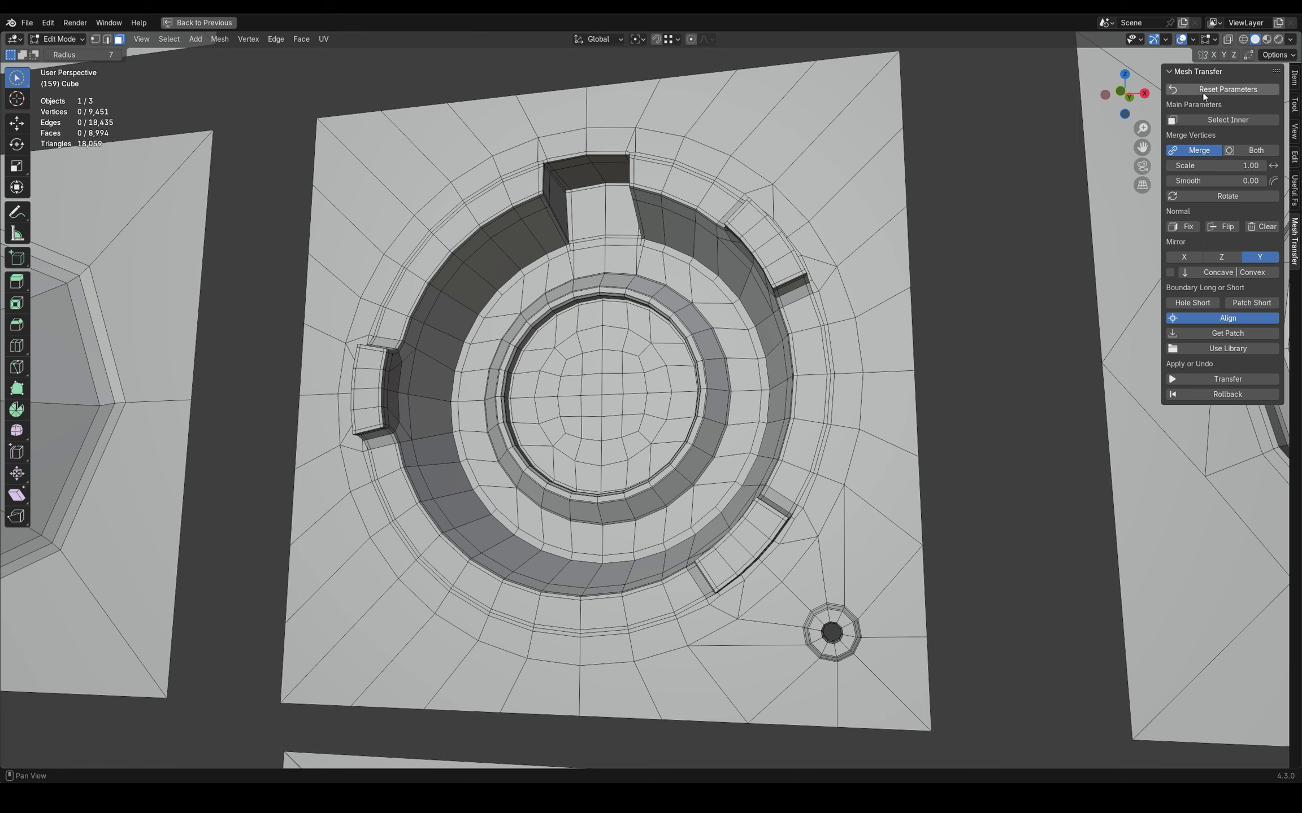
# Step: Try a scale of 2.53, a smooth of 1.53, extra mirror axes and Hole Short, and reset all Mesh Transfer parameters
pyautogui.moveTo(1215, 166); pyautogui.dragTo(1243, 181)
pyautogui.moveTo(1193, 301); pyautogui.dragTo(1267, 300)
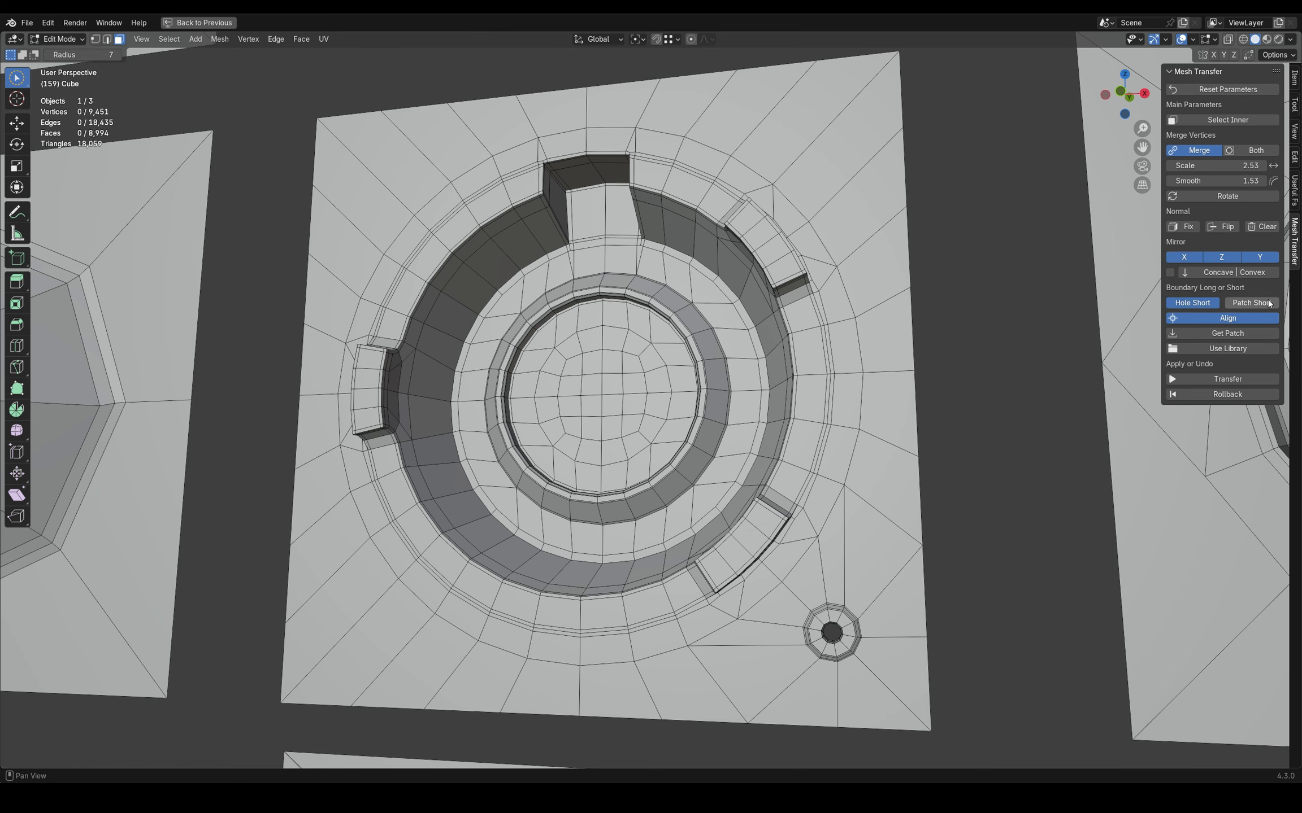
pyautogui.click(1216, 89)
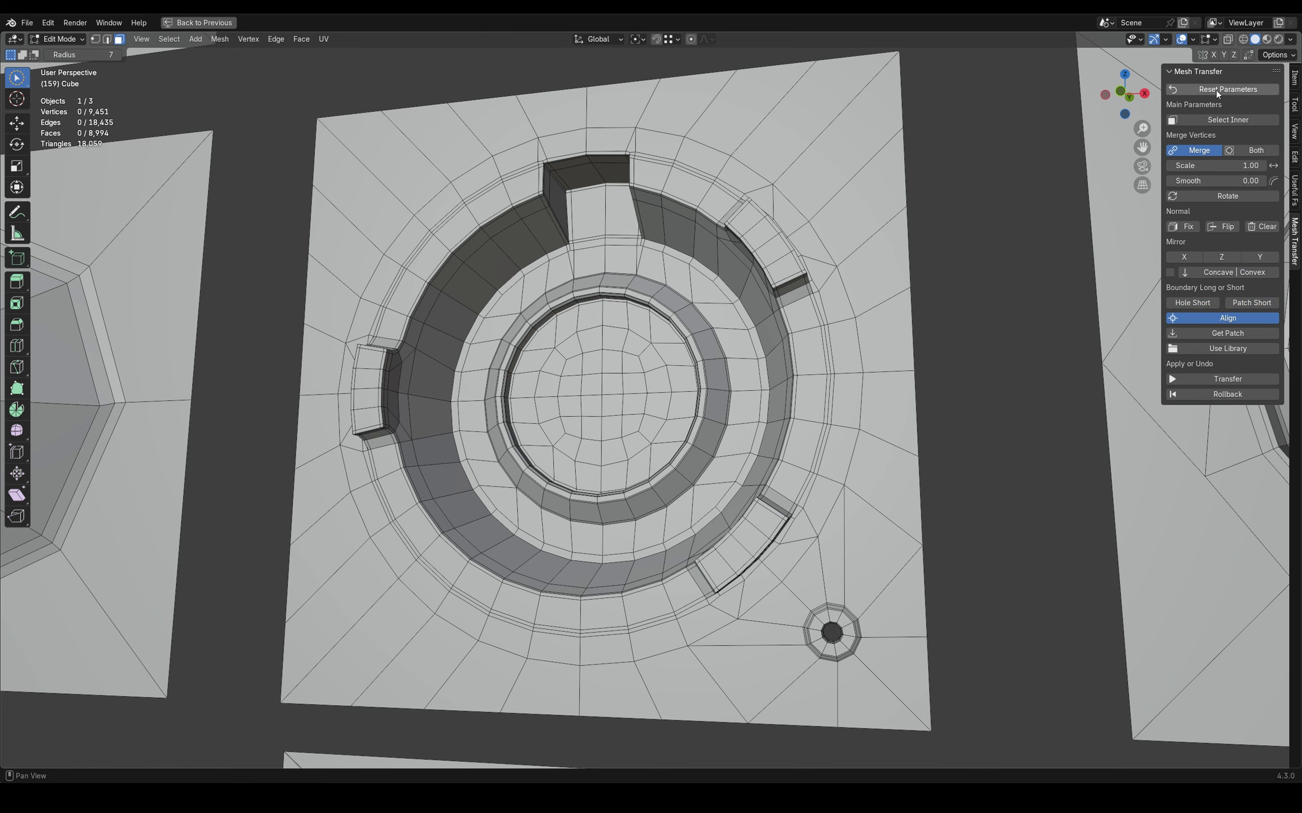
# Step: In edge selection mode, select the closed square loop of edges around the round, two-notched feature on the large surface
pyautogui.moveTo(1017, 237); pyautogui.dragTo(1035, 236, button='middle')
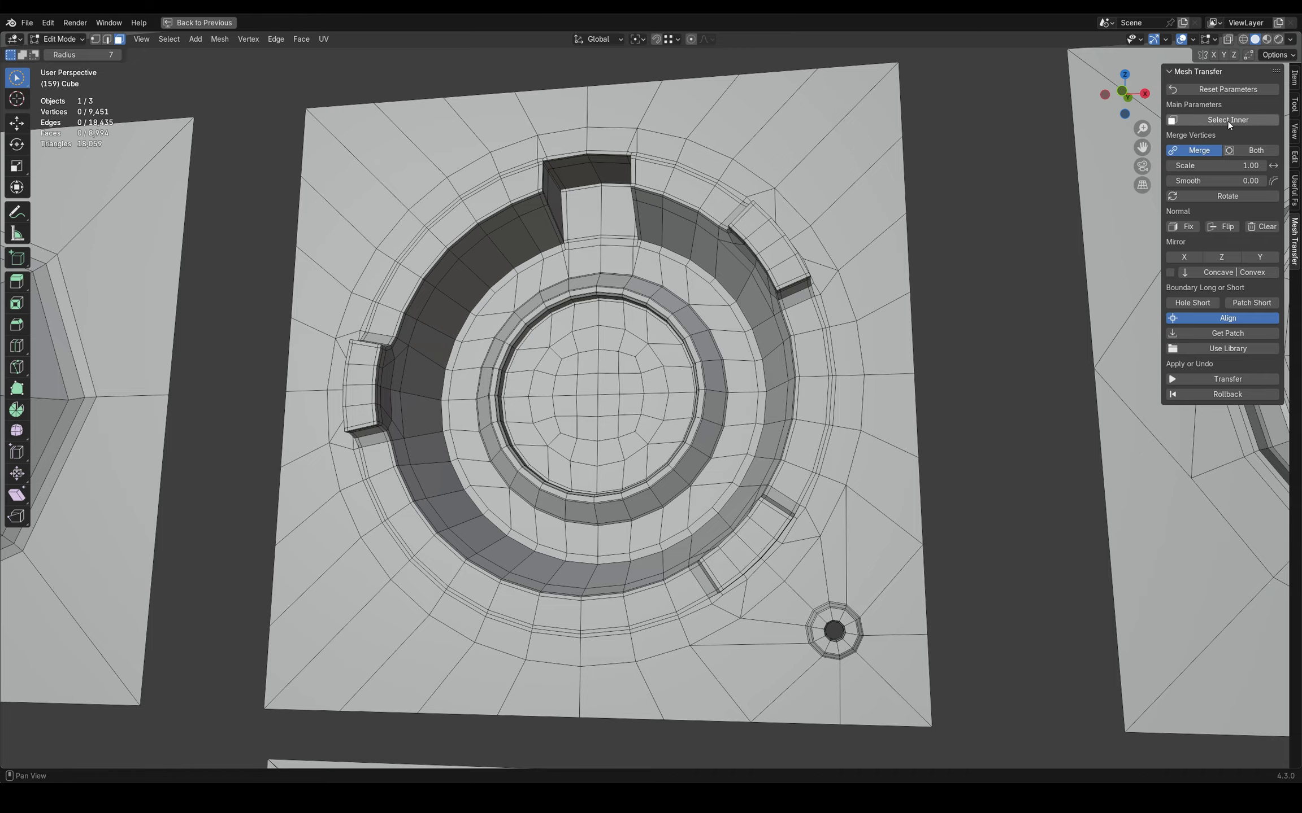
pyautogui.moveTo(601, 164); pyautogui.dragTo(613, 175, button='middle')
pyautogui.scroll(-8, 613, 175)
pyautogui.keyDown('shift'); pyautogui.moveTo(701, 181); pyautogui.dragTo(712, 537, button='middle'); pyautogui.keyUp('shift')
pyautogui.scroll(6, 712, 452)
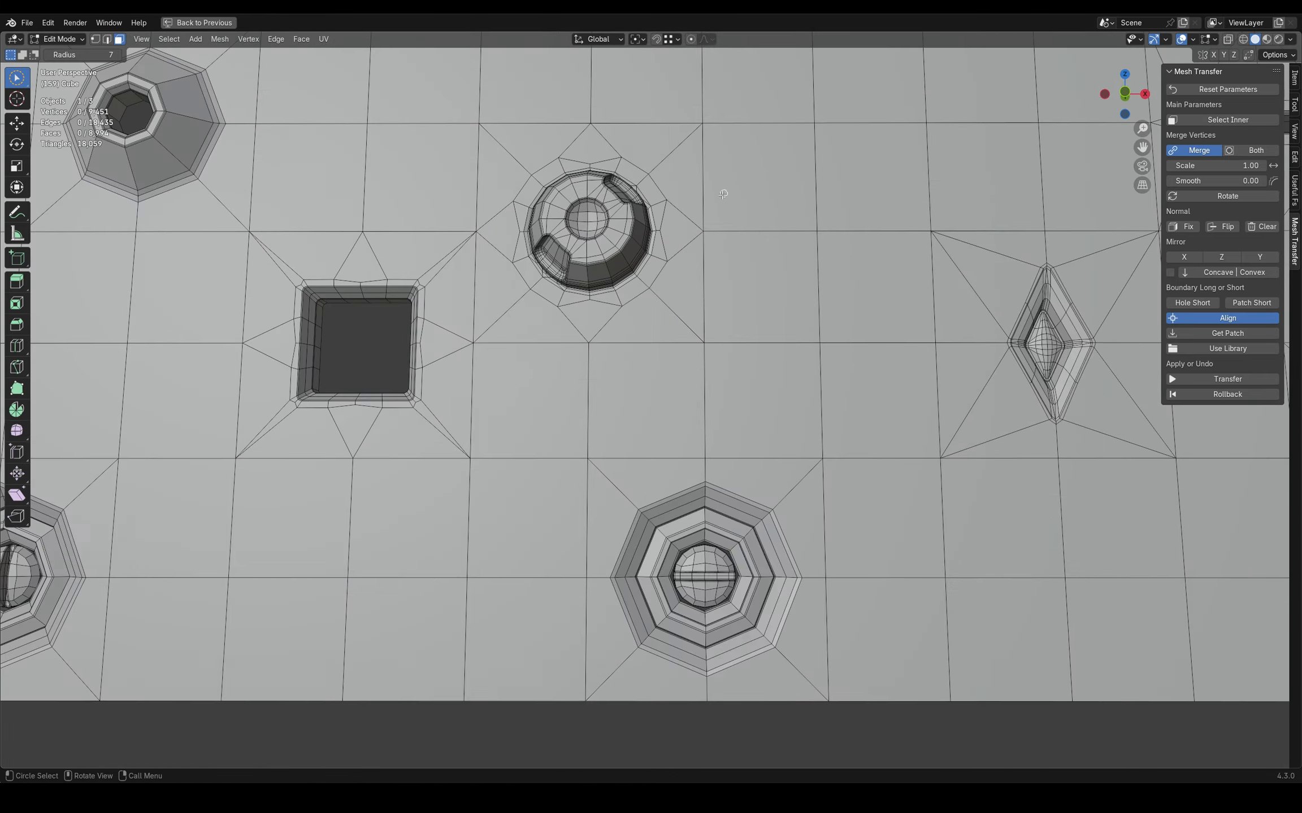
pyautogui.moveTo(704, 345); pyautogui.dragTo(720, 334, button='middle')
pyautogui.scroll(1, 720, 334)
pyautogui.press('2')
pyautogui.click(741, 373)
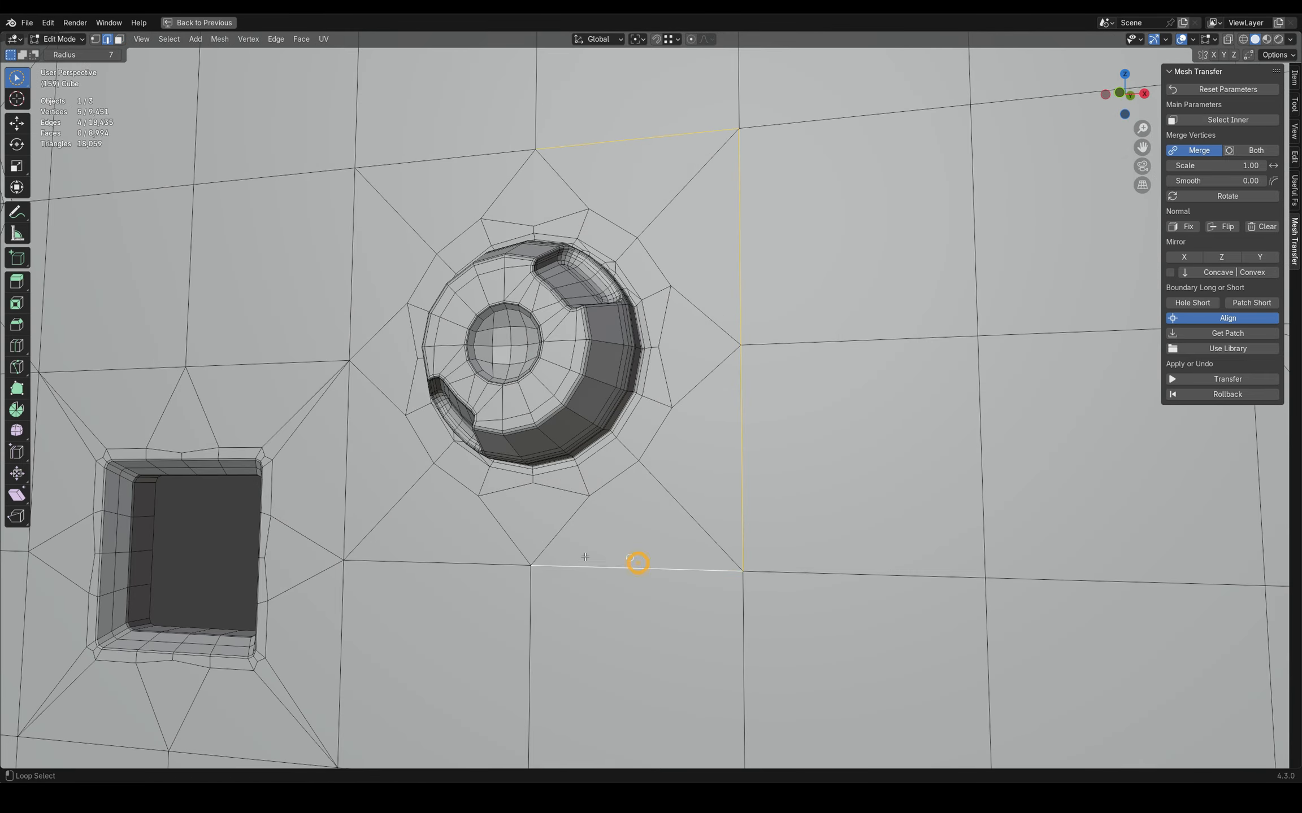
pyautogui.keyDown('alt'); pyautogui.keyDown('shift'); pyautogui.click(463, 560); pyautogui.keyUp('shift'); pyautogui.keyUp('alt')
pyautogui.keyDown('alt'); pyautogui.keyDown('shift'); pyautogui.click(352, 474); pyautogui.keyUp('shift'); pyautogui.keyUp('alt')
pyautogui.keyDown('alt'); pyautogui.keyDown('shift'); pyautogui.click(357, 288); pyautogui.keyUp('shift'); pyautogui.keyUp('alt')
pyautogui.keyDown('alt'); pyautogui.keyDown('shift'); pyautogui.click(441, 164); pyautogui.keyUp('shift'); pyautogui.keyUp('alt')
pyautogui.moveTo(474, 210); pyautogui.dragTo(496, 215, button='middle')
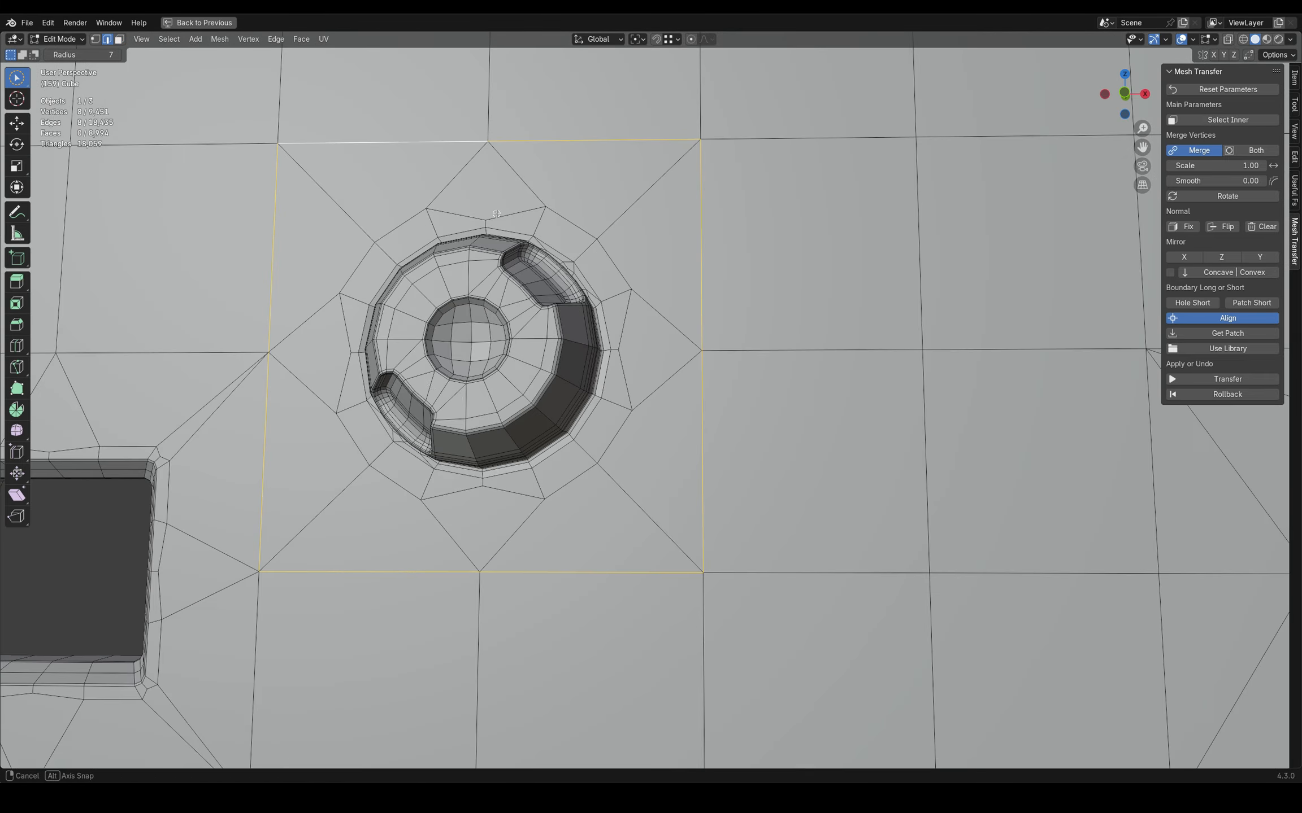
# Step: Select all faces inside the square edge loop and store them as the patch
pyautogui.click(1214, 120)
pyautogui.scroll(-3, 736, 251)
pyautogui.moveTo(736, 251)
pyautogui.mouseDown(button='middle')
pyautogui.moveTo(720, 243)
pyautogui.moveTo(756, 249)
pyautogui.mouseUp(button='middle')
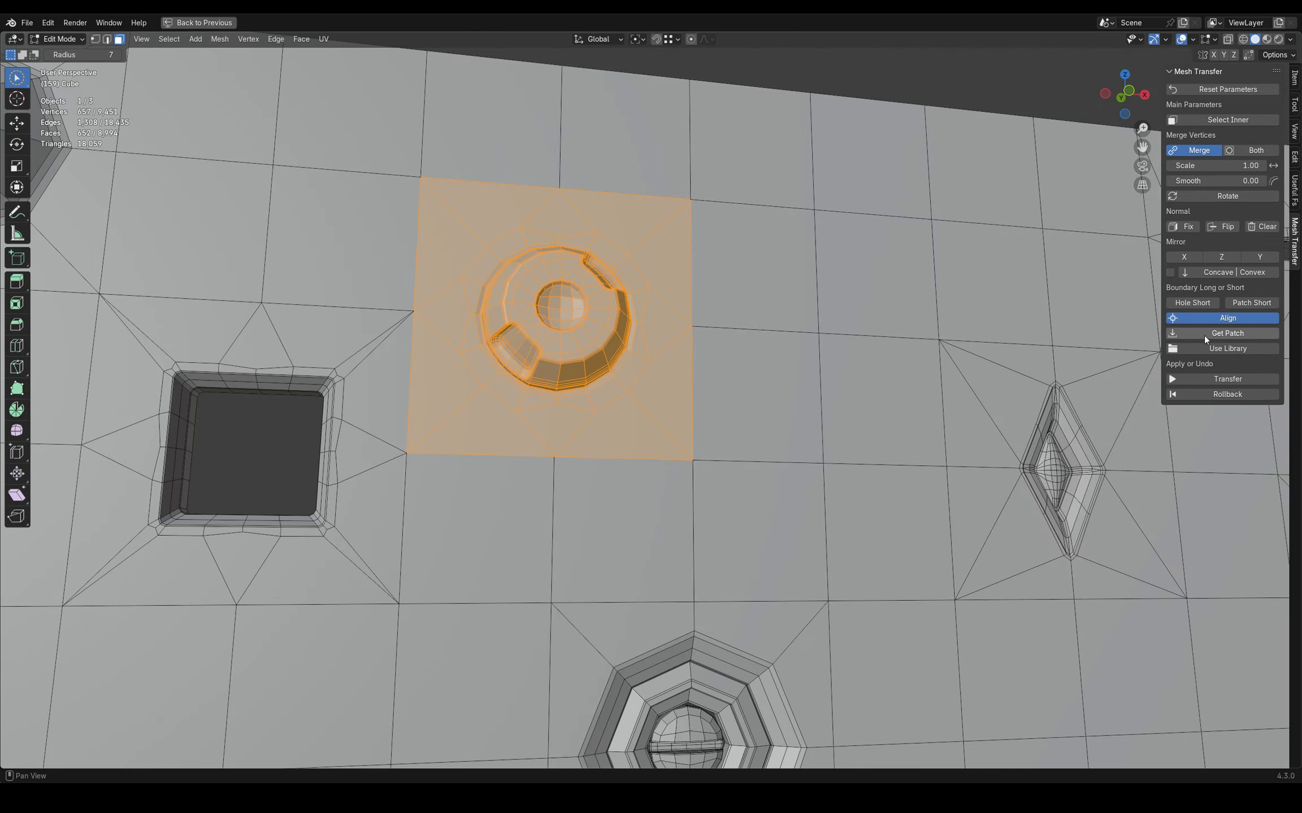
pyautogui.click(1205, 333)
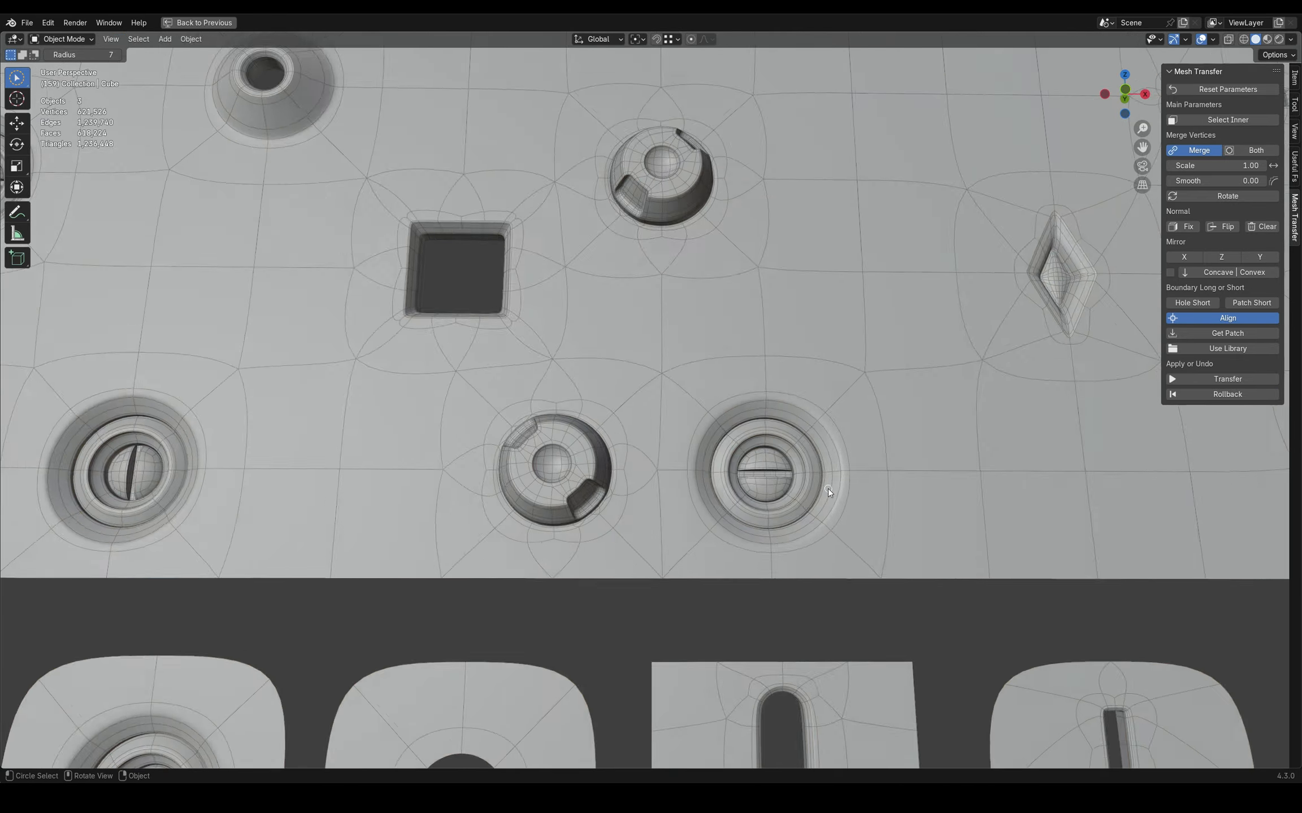
# Step: In Edit Mode, select a notch on the round feature by growing from one face and adjusting by circle selection, and store it as the patch
pyautogui.press('Tab')
pyautogui.scroll(5, 661, 175)
pyautogui.moveTo(587, 339); pyautogui.dragTo(638, 305, button='middle')
pyautogui.scroll(3, 565, 316)
pyautogui.click(443, 360)
pyautogui.press('ctrl+KP_Add')
pyautogui.press('ctrl+KP_Add')
pyautogui.press('ctrl+KP_Add')
pyautogui.press('ctrl+KP_Add')
pyautogui.press('ctrl+KP_Add')
pyautogui.press('ctrl+KP_Add')
pyautogui.press('ctrl+KP_Add')
pyautogui.moveTo(452, 361); pyautogui.dragTo(587, 322, button='middle')
pyautogui.press('c')
pyautogui.moveTo(485, 485); pyautogui.dragTo(534, 506)
pyautogui.moveTo(564, 441); pyautogui.dragTo(610, 418, button='middle')
pyautogui.click(1209, 333)
# Step: Transfer the notch patch onto a plain section of the round feature's rim and preview the result in Object Mode
pyautogui.moveTo(678, 390); pyautogui.dragTo(836, 361, button='middle')
pyautogui.press('c')
pyautogui.moveTo(811, 334)
pyautogui.mouseDown()
pyautogui.moveTo(760, 429)
pyautogui.moveTo(808, 415)
pyautogui.mouseUp()
pyautogui.click(1215, 379)
pyautogui.moveTo(751, 407); pyautogui.dragTo(745, 390, button='middle')
pyautogui.scroll(-3, 624, 433)
pyautogui.hotkey('alt', 'a')
pyautogui.press('Tab')
pyautogui.scroll(2, 624, 433)
pyautogui.moveTo(339, 429); pyautogui.dragTo(389, 463, button='middle')
pyautogui.press('Tab')
# Step: Select all geometry linked to the funnel-shaped sample with the central hole and store it as the patch
pyautogui.scroll(-6, 566, 451)
pyautogui.keyDown('shift'); pyautogui.moveTo(430, 508); pyautogui.dragTo(593, 378, button='middle'); pyautogui.keyUp('shift')
pyautogui.keyDown('shift'); pyautogui.moveTo(784, 659); pyautogui.dragTo(655, 283, button='middle'); pyautogui.keyUp('shift')
pyautogui.click(706, 465)
pyautogui.press('l')
pyautogui.scroll(3, 678, 469)
pyautogui.moveTo(650, 472); pyautogui.dragTo(723, 463, button='middle')
pyautogui.click(1227, 336)
# Step: Select the 2x2 block of faces below the diamond recess on the large surface and transfer the funnel patch onto it
pyautogui.scroll(-3, 791, 317)
pyautogui.keyDown('shift'); pyautogui.moveTo(785, 255); pyautogui.dragTo(316, 633, button='middle'); pyautogui.keyUp('shift')
pyautogui.scroll(2, 758, 435)
pyautogui.moveTo(758, 436); pyautogui.dragTo(774, 423, button='middle')
pyautogui.moveTo(661, 373); pyautogui.dragTo(764, 455)
pyautogui.click(1227, 379)
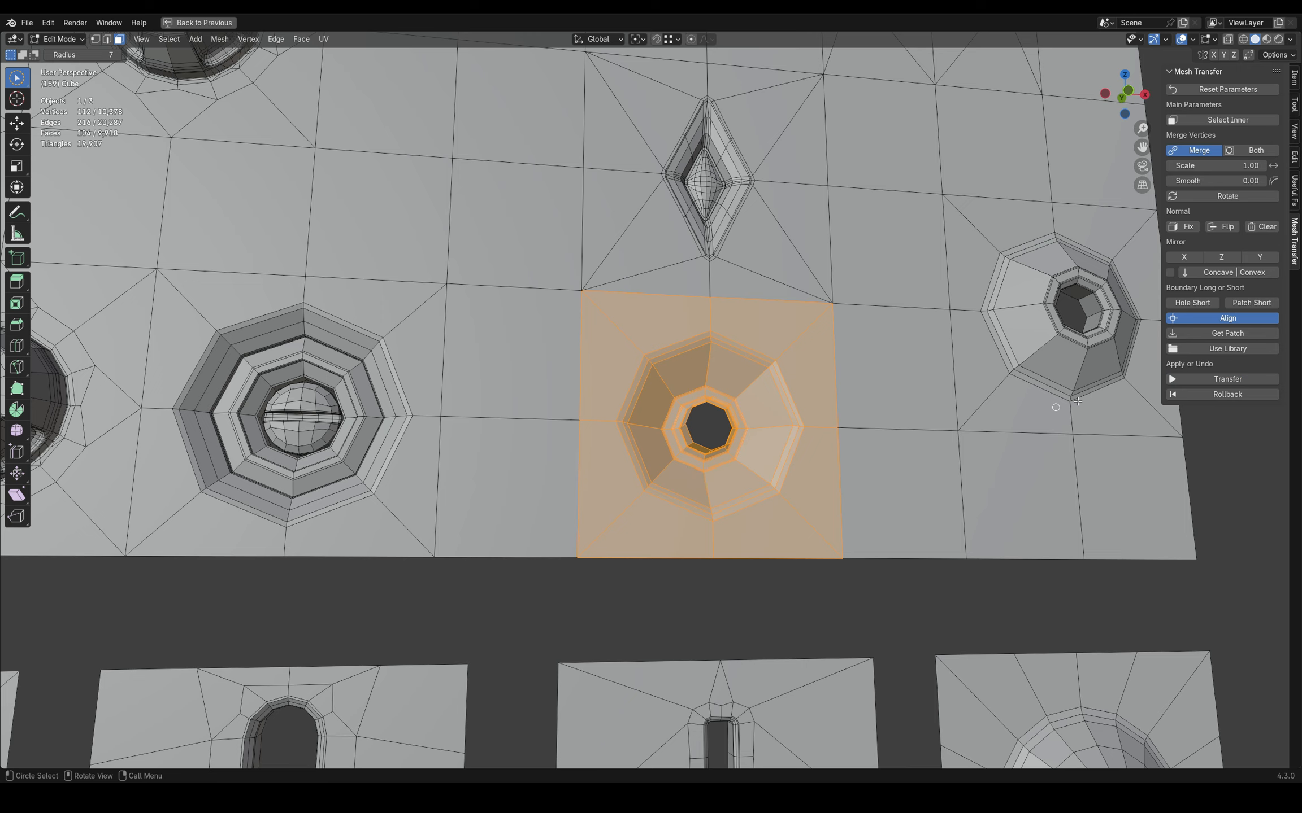
# Step: Roll back the funnel transfer and try it again with Z mirroring enabled
pyautogui.click(1197, 394)
pyautogui.click(1222, 258)
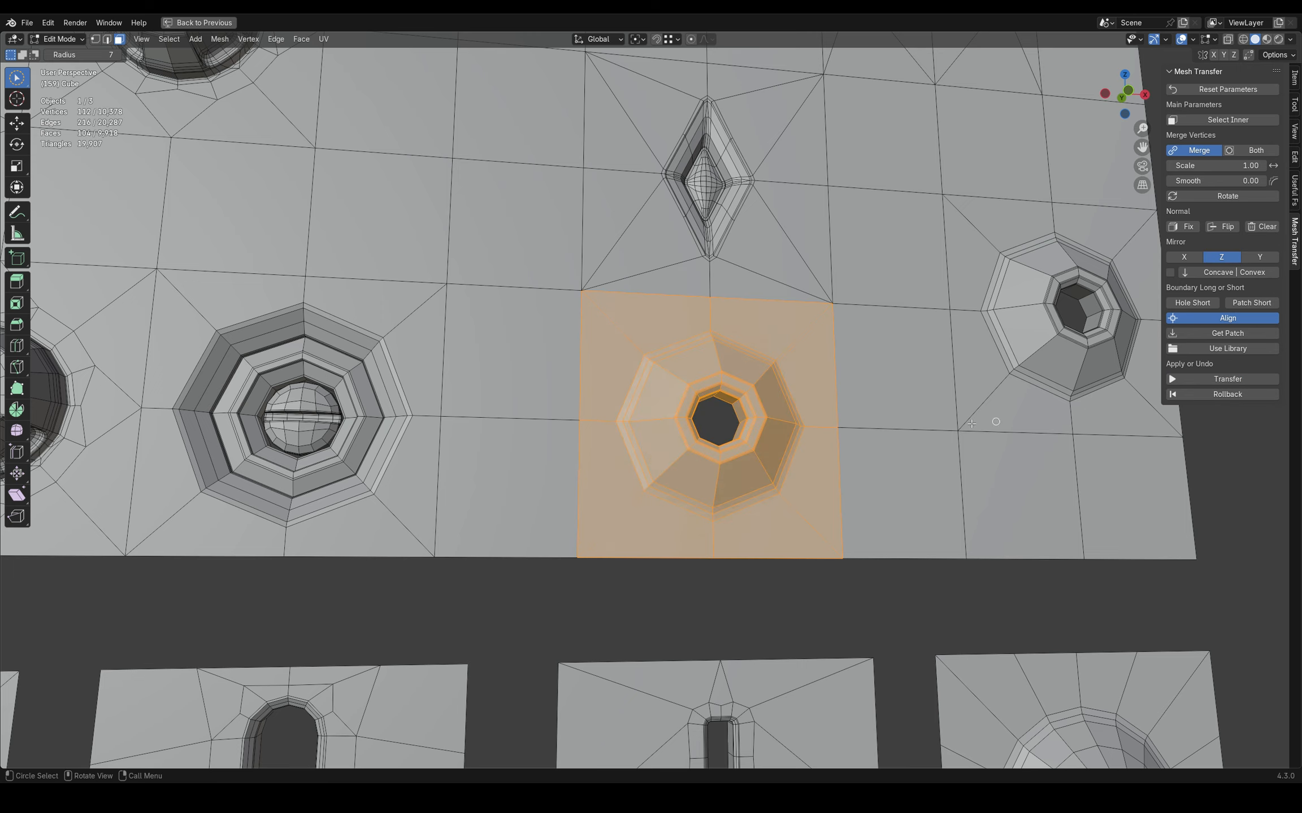
pyautogui.moveTo(971, 423); pyautogui.dragTo(933, 424, button='middle')
# Step: Roll back the mirrored funnel and try an unmerged transfer at a scale of 0.64
pyautogui.click(1203, 395)
pyautogui.moveTo(1206, 166); pyautogui.dragTo(1204, 166)
pyautogui.click(1193, 152)
pyautogui.click(1217, 378)
pyautogui.moveTo(1192, 425); pyautogui.dragTo(1180, 422, button='middle')
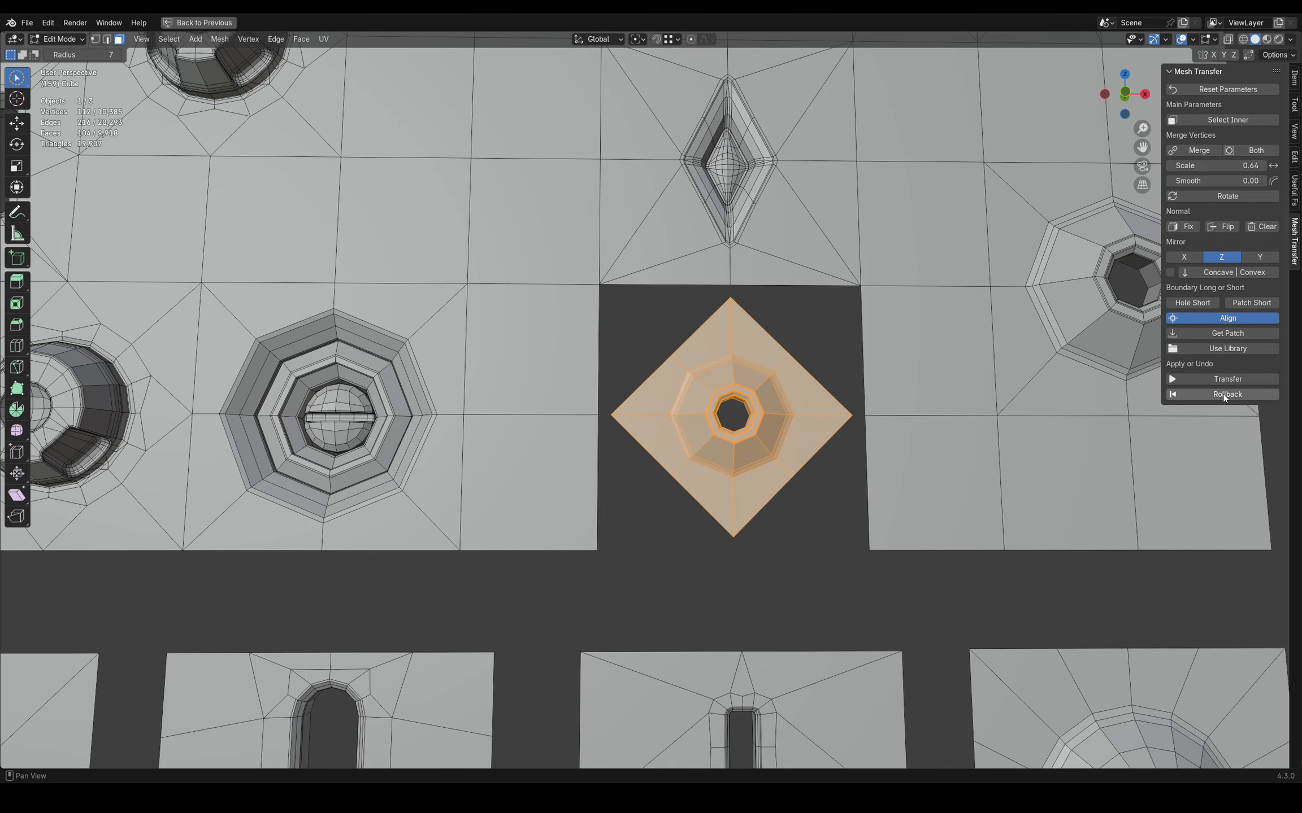
# Step: Roll back, try the unmerged funnel transfer at a scale of 0.46, and roll it back too
pyautogui.click(1222, 394)
pyautogui.click(1222, 379)
pyautogui.moveTo(730, 332); pyautogui.dragTo(742, 333, button='middle')
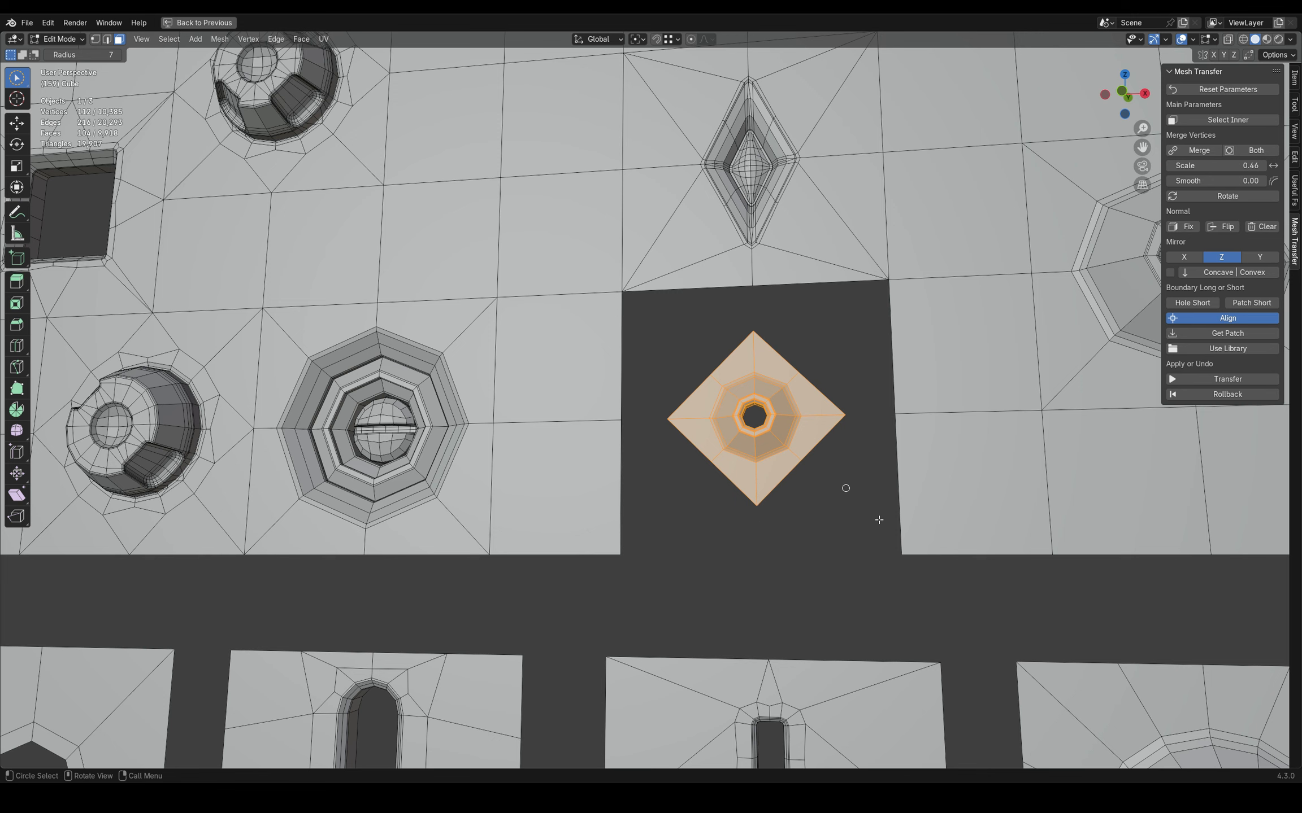
pyautogui.moveTo(881, 415); pyautogui.dragTo(893, 431, button='middle')
pyautogui.click(1218, 394)
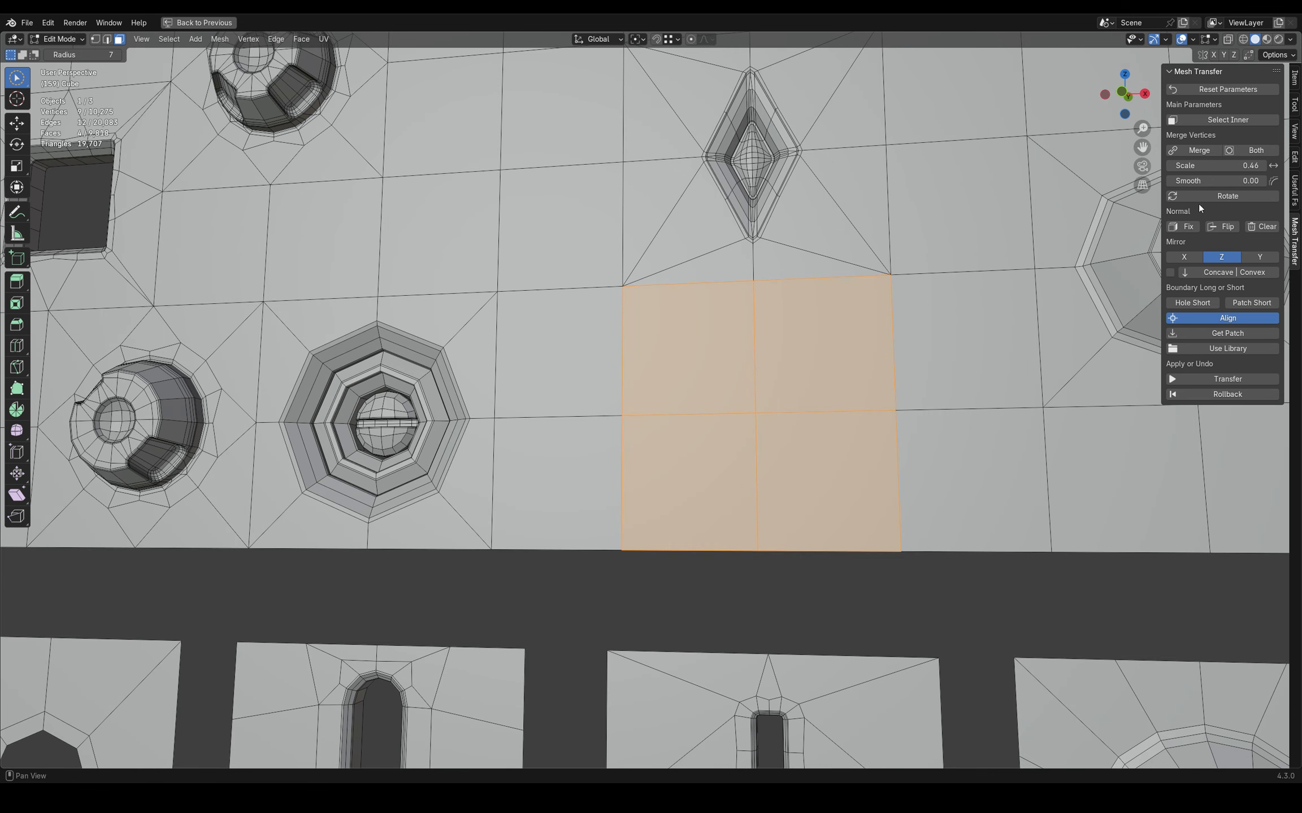
# Step: Try the funnel transfer again, including with Merge enabled at a scale of 0.67, rolling back each attempt
pyautogui.click(1227, 379)
pyautogui.click(1227, 394)
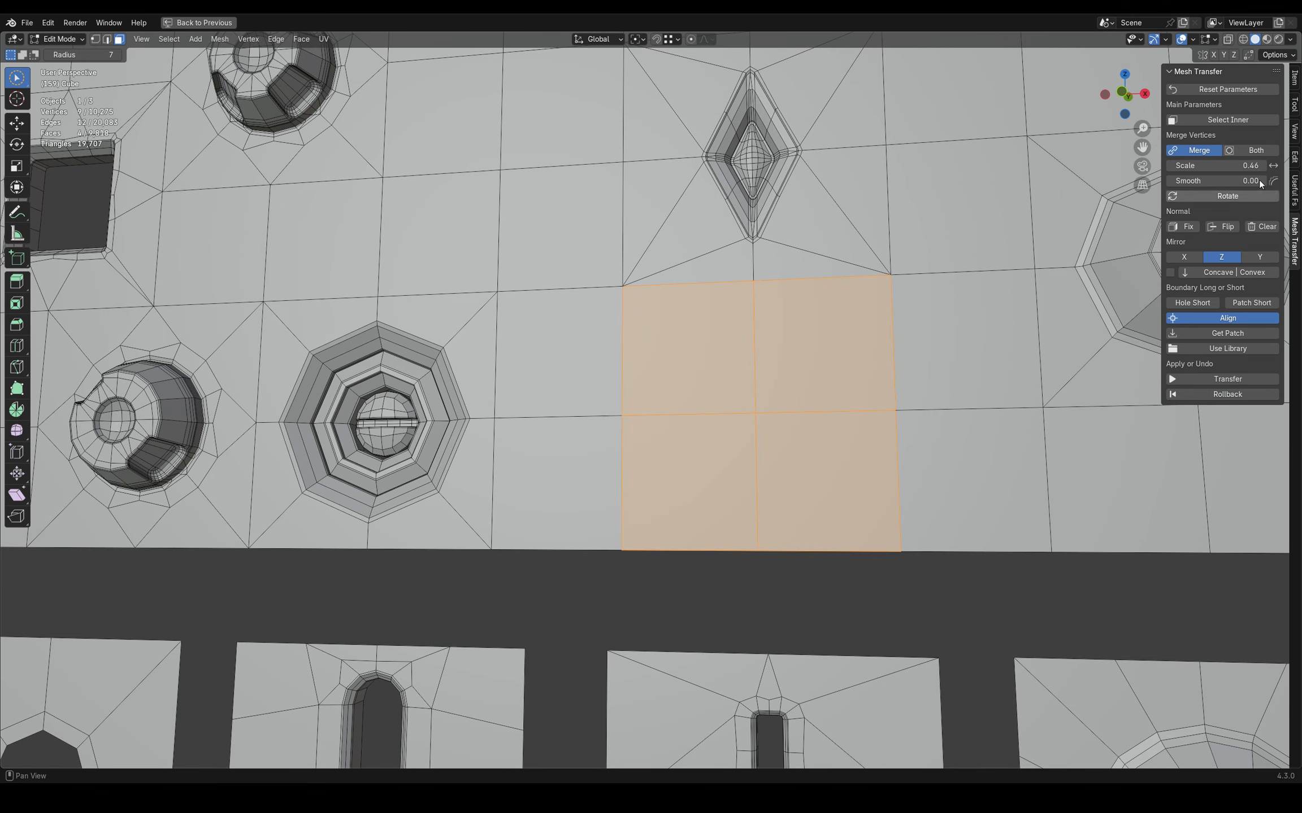
pyautogui.click(1263, 165)
pyautogui.click(1263, 165)
pyautogui.click(1233, 378)
pyautogui.click(1233, 393)
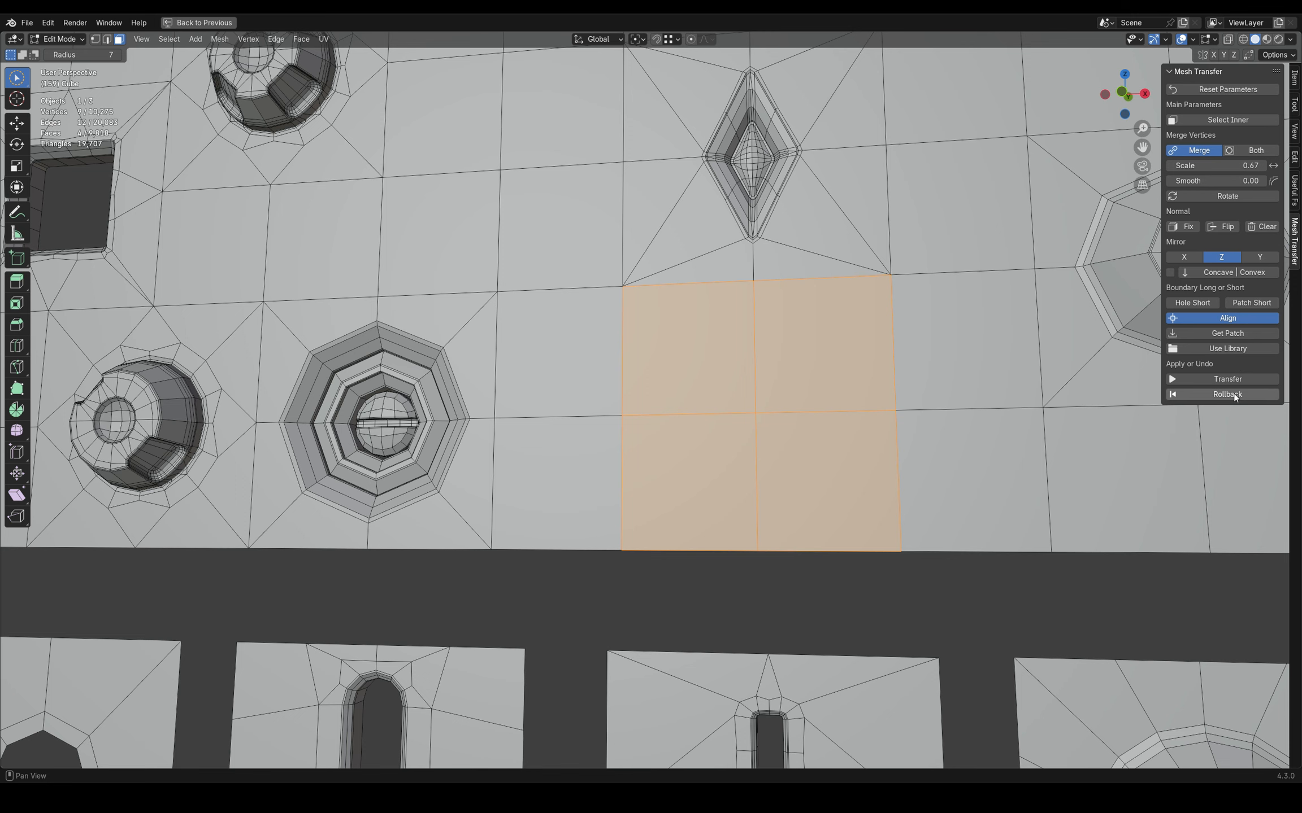
# Step: Enable Rotate with a 45-degree angle, try the funnel transfer at scale 0.67, and roll it back
pyautogui.click(1216, 195)
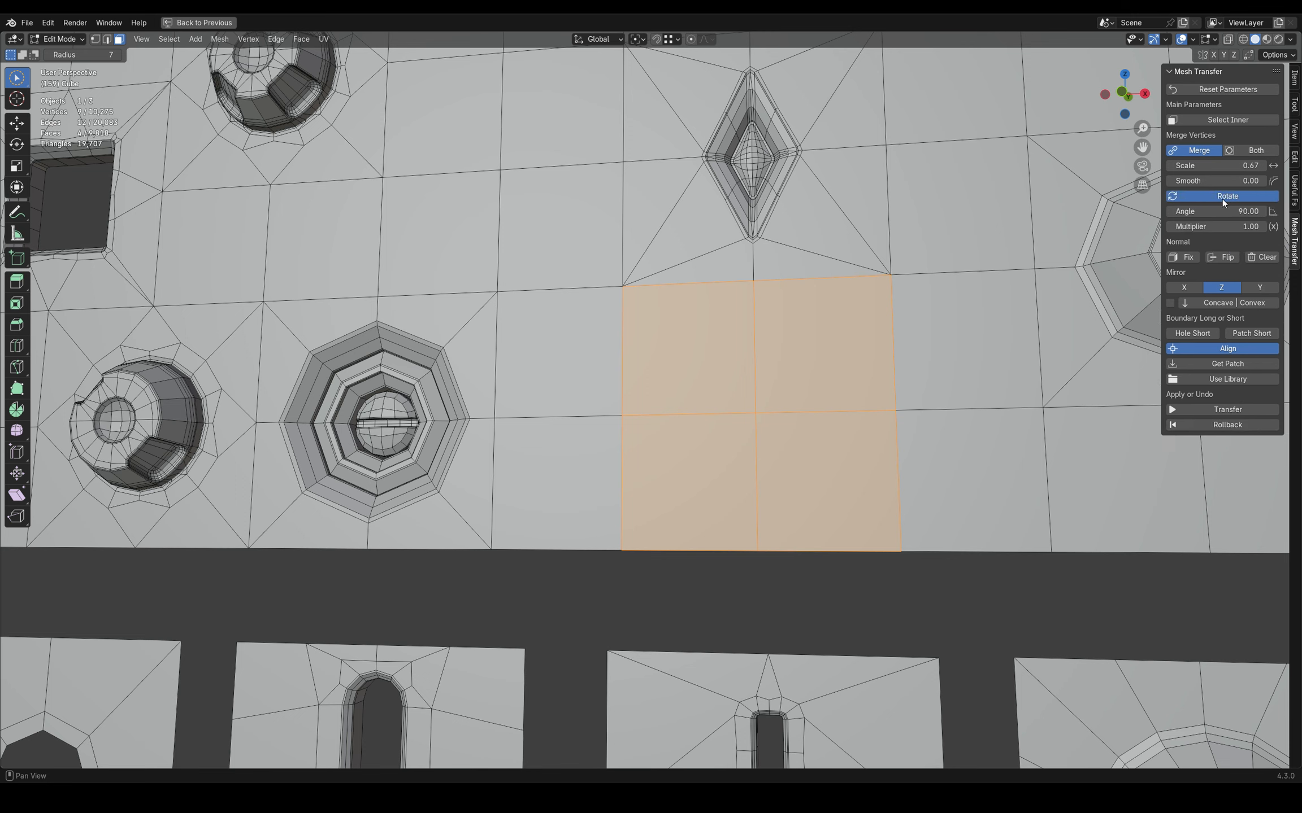
pyautogui.click(1235, 211)
pyautogui.write('45')
pyautogui.press('Return')
pyautogui.click(1227, 410)
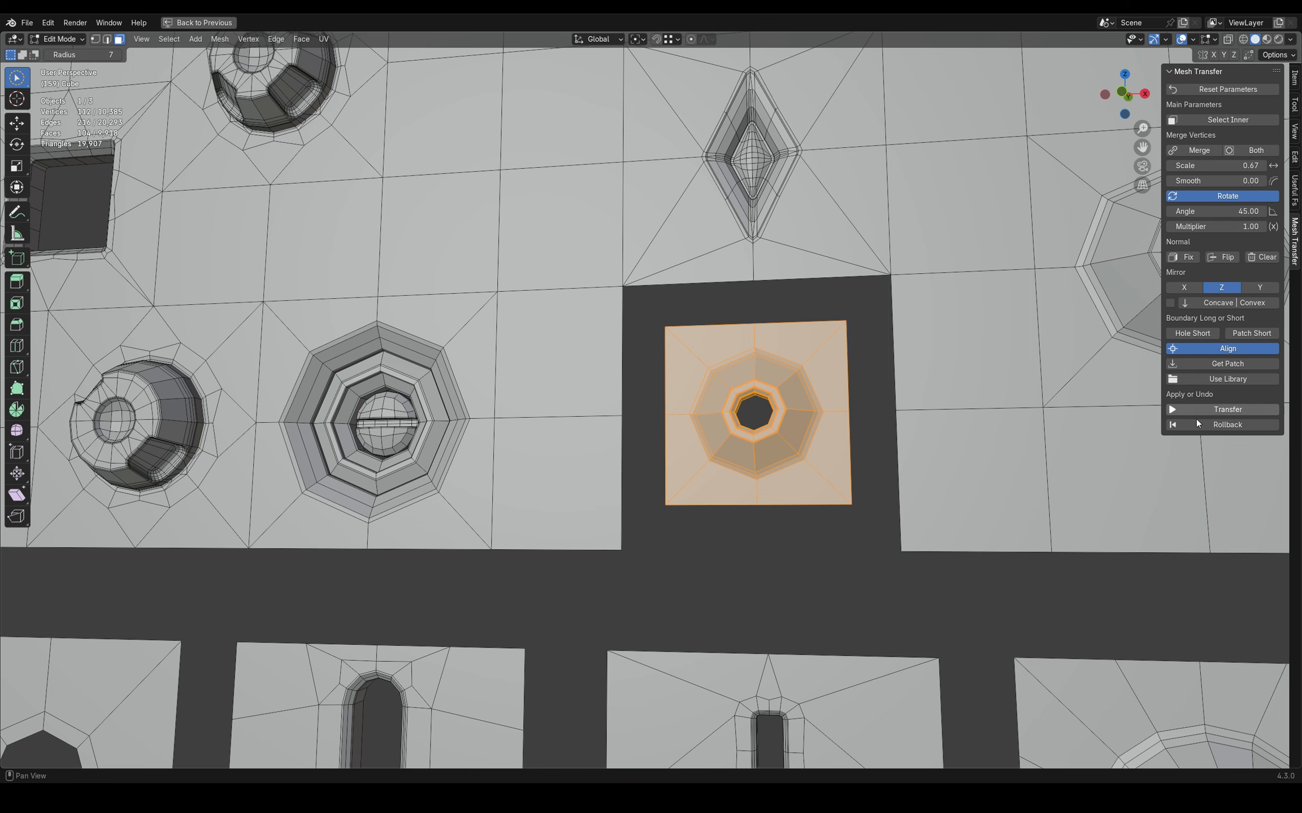
pyautogui.click(1228, 425)
# Step: Compare the funnel transfer with Rotate off and with the 45-degree rotation on, rolling back both
pyautogui.click(1228, 196)
pyautogui.click(1228, 379)
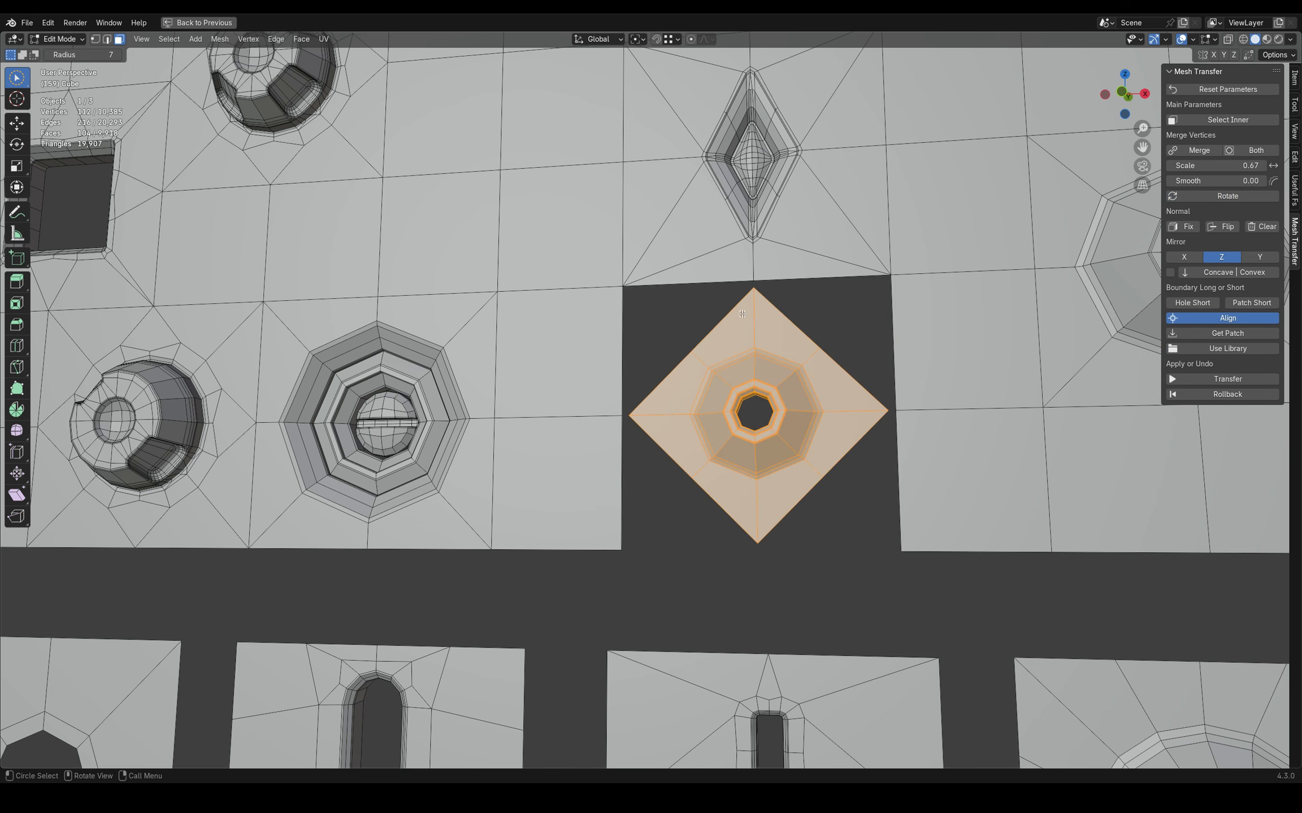
pyautogui.click(1244, 395)
pyautogui.click(1227, 196)
pyautogui.click(1232, 410)
pyautogui.click(1235, 425)
# Step: Try the 45-degree rotated transfer with Merge enabled at a scale of 0.52 and roll it back
pyautogui.moveTo(1245, 165); pyautogui.dragTo(1234, 166)
pyautogui.click(1193, 152)
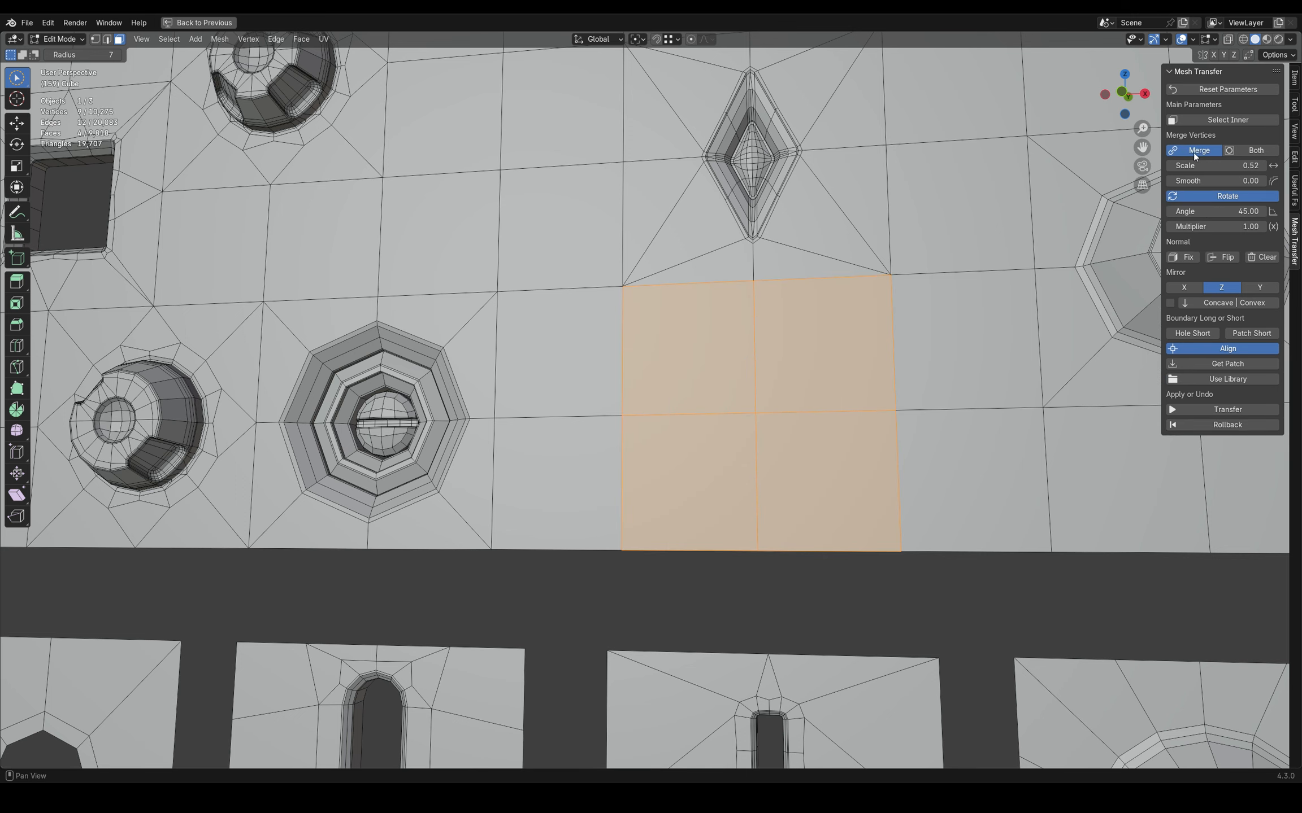
pyautogui.click(1223, 410)
pyautogui.moveTo(771, 463); pyautogui.dragTo(703, 497, button='middle')
pyautogui.click(1225, 425)
# Step: Reset the Mesh Transfer parameters and transfer the funnel patch first without mirroring, then with Z mirroring after a rollback
pyautogui.click(1228, 89)
pyautogui.click(1223, 379)
pyautogui.click(1221, 395)
pyautogui.click(1222, 257)
pyautogui.click(1223, 379)
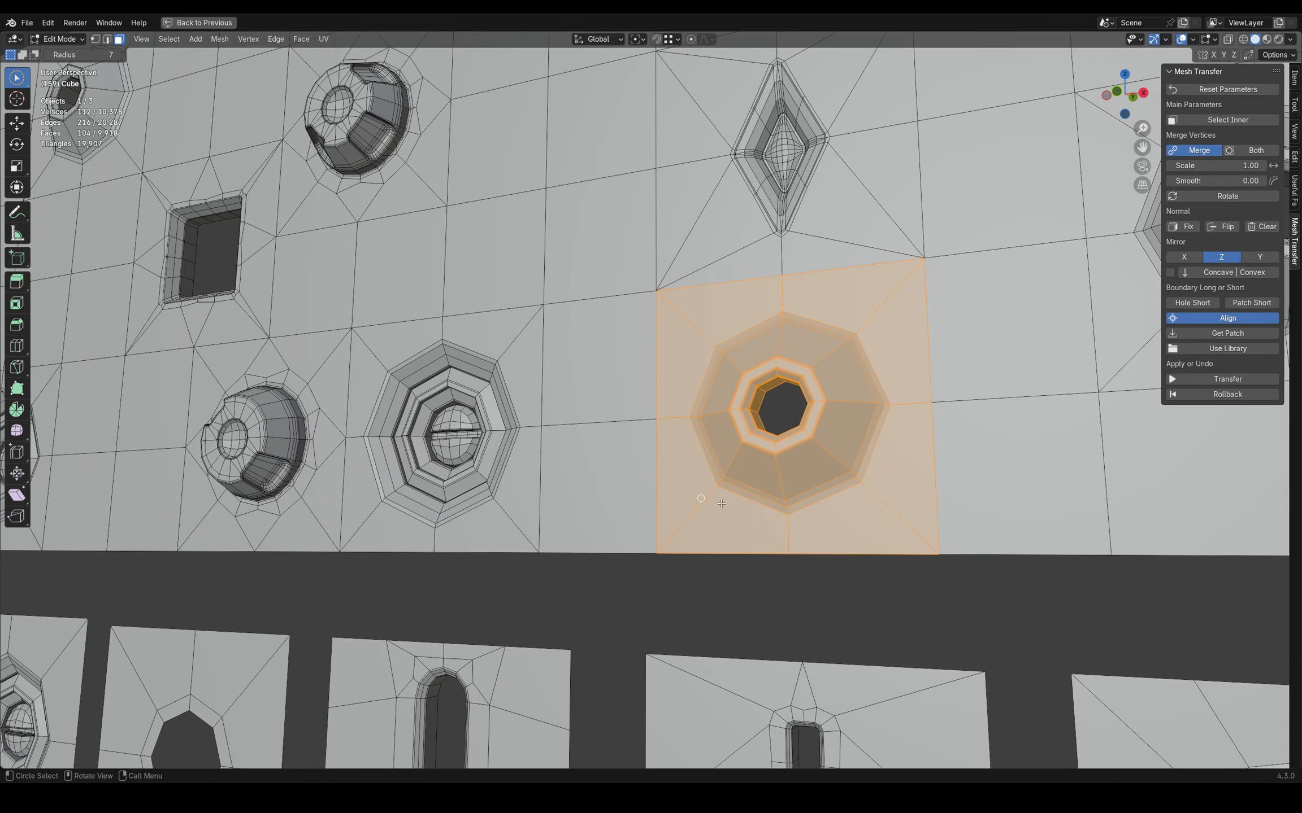
# Step: Roll back, try the Z-mirrored funnel transfer with a smooth value of 1.29, and roll it back
pyautogui.click(1210, 397)
pyautogui.moveTo(1218, 181); pyautogui.dragTo(1237, 181)
pyautogui.click(1221, 379)
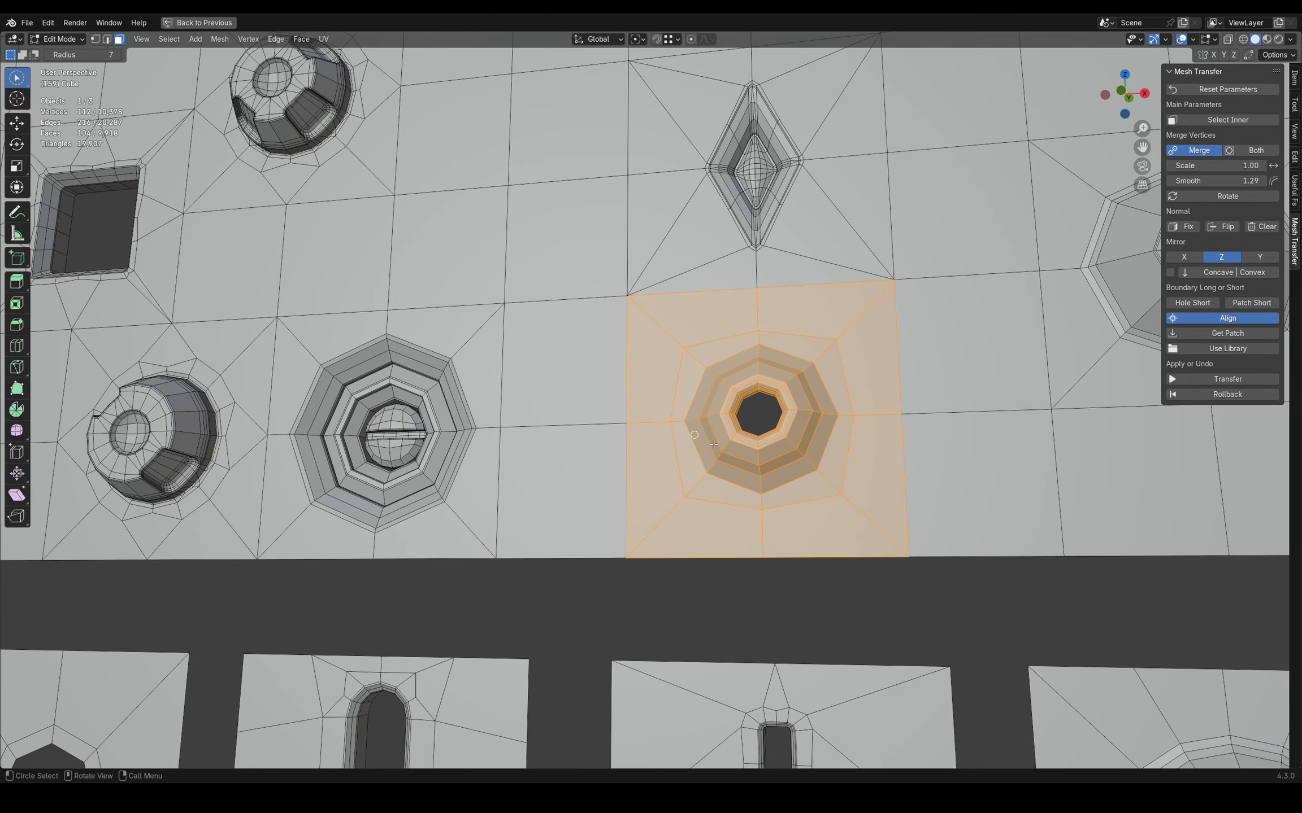
pyautogui.moveTo(757, 463); pyautogui.dragTo(782, 479, button='middle')
pyautogui.click(1217, 397)
# Step: Select the faces at the lower corner around the lower notched feature, dissolve them into one face, and transfer their patch with Smooth 0.00
pyautogui.keyDown('shift'); pyautogui.moveTo(464, 440); pyautogui.dragTo(882, 441, button='middle'); pyautogui.keyUp('shift')
pyautogui.scroll(2, 677, 418)
pyautogui.moveTo(480, 243); pyautogui.dragTo(627, 390)
pyautogui.moveTo(627, 407); pyautogui.dragTo(678, 396, button='middle')
pyautogui.moveTo(452, 339)
pyautogui.mouseDown()
pyautogui.moveTo(452, 452)
pyautogui.moveTo(610, 503)
pyautogui.mouseUp()
pyautogui.moveTo(785, 446)
pyautogui.mouseDown(button='middle')
pyautogui.moveTo(733, 442)
pyautogui.moveTo(814, 442)
pyautogui.mouseUp(button='middle')
pyautogui.moveTo(1237, 181); pyautogui.dragTo(1203, 181)
pyautogui.hotkey('ctrl', 'x')
pyautogui.click(1209, 381)
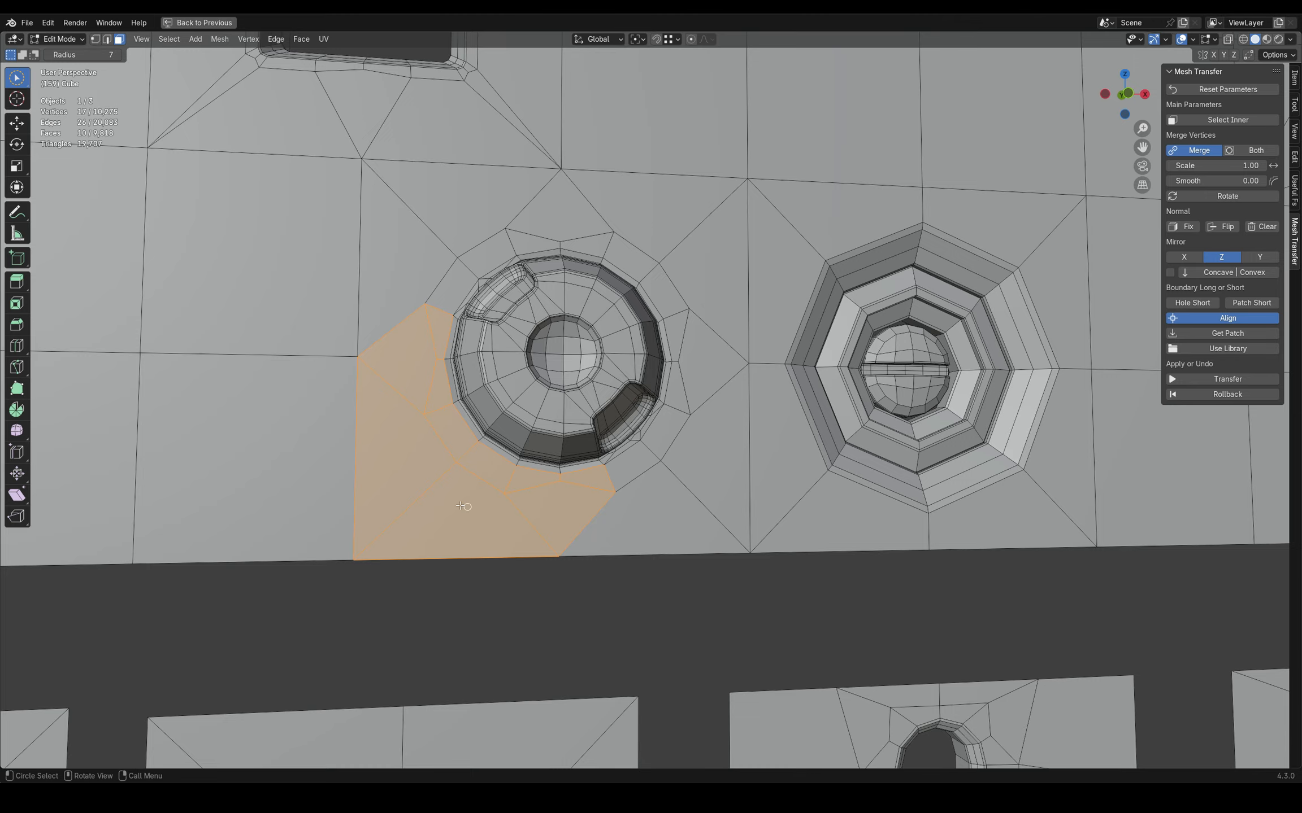
# Step: Roll back the corner patch and retry its transfer with increased smoothing, including a Smooth value of 2.13
pyautogui.scroll(2, 466, 507)
pyautogui.moveTo(466, 508); pyautogui.dragTo(508, 497, button='middle')
pyautogui.click(1226, 397)
pyautogui.moveTo(1214, 181); pyautogui.dragTo(1231, 181)
pyautogui.click(1202, 377)
pyautogui.moveTo(350, 588); pyautogui.dragTo(480, 587, button='middle')
pyautogui.click(1218, 398)
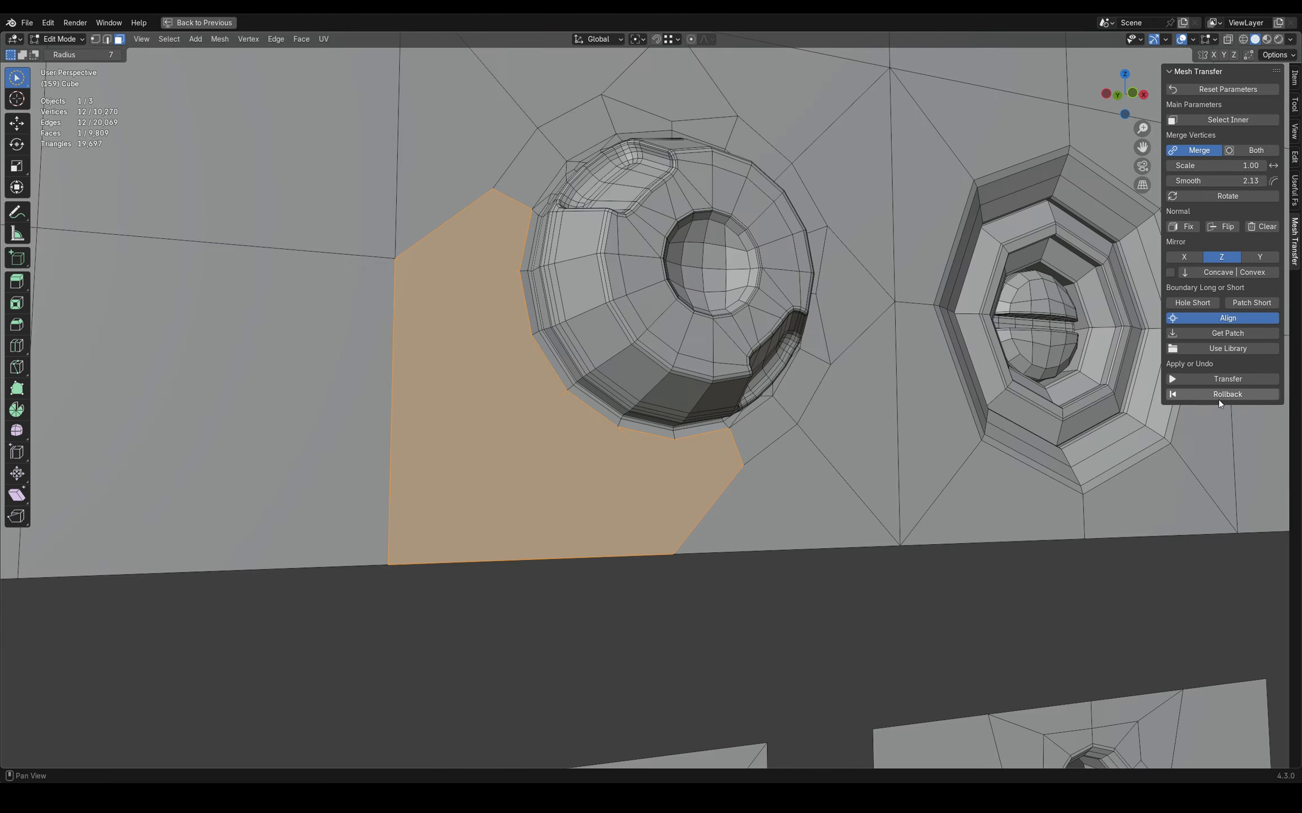
pyautogui.moveTo(1214, 181); pyautogui.dragTo(1229, 181)
pyautogui.click(1220, 379)
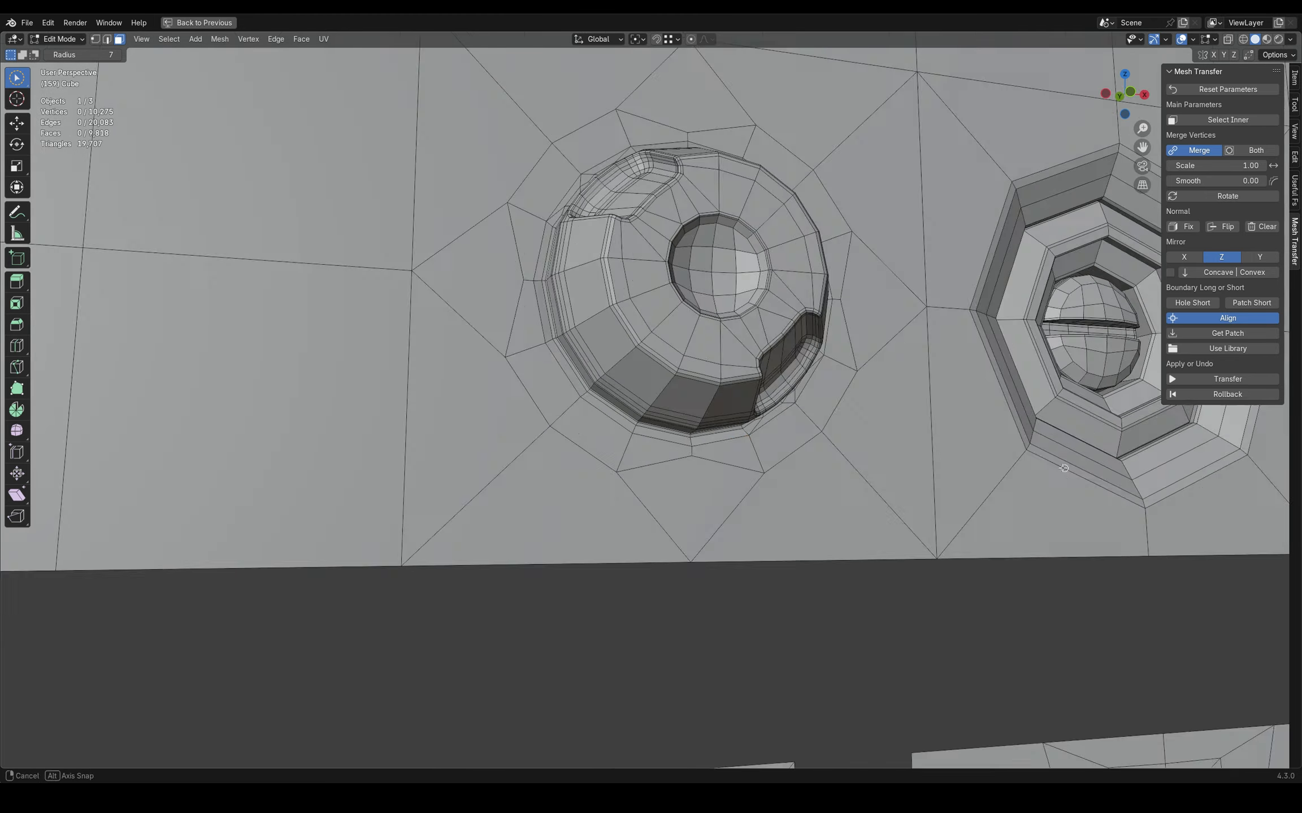
# Step: Select the empty 2x2 block of faces at the large surface's upper edge and transfer the horizontal slot patch onto it
pyautogui.scroll(-2, 758, 442)
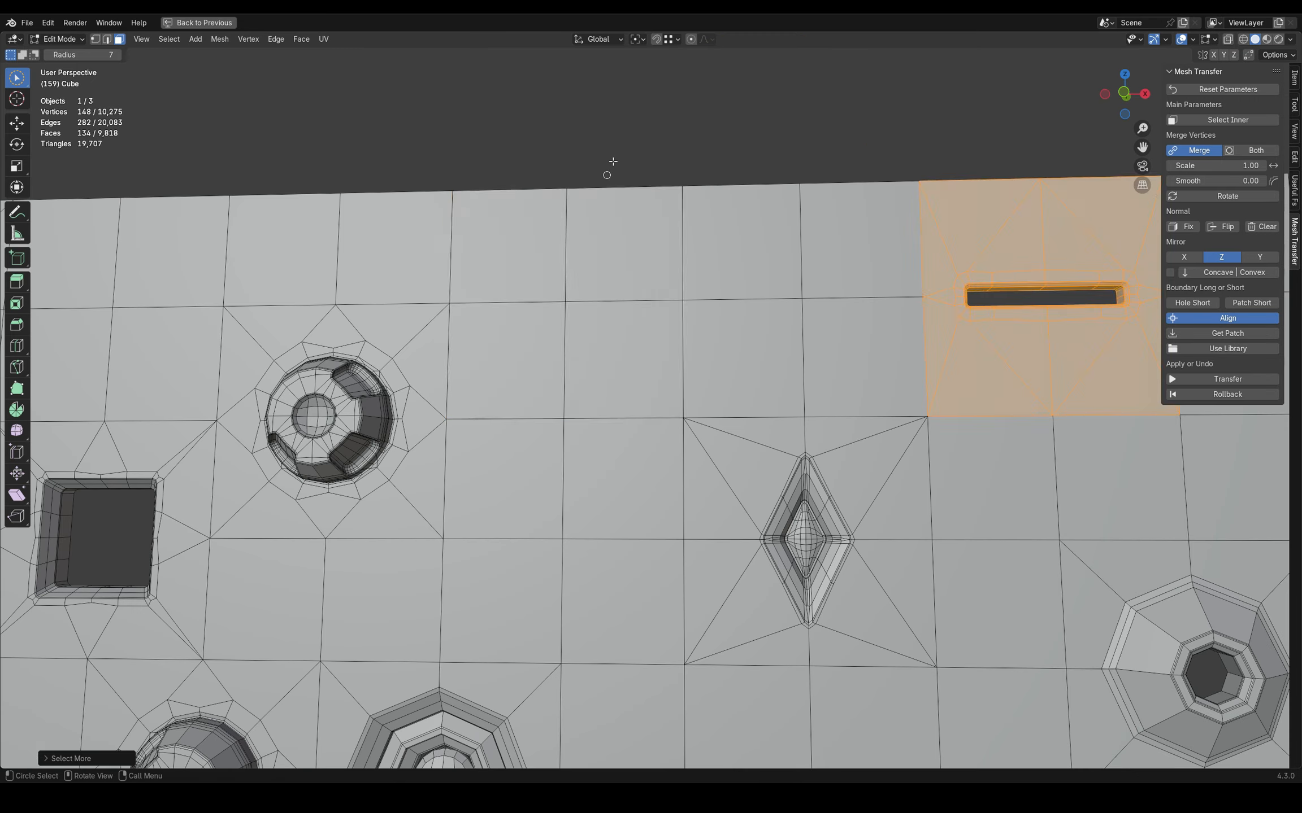
pyautogui.moveTo(449, 189); pyautogui.dragTo(681, 418)
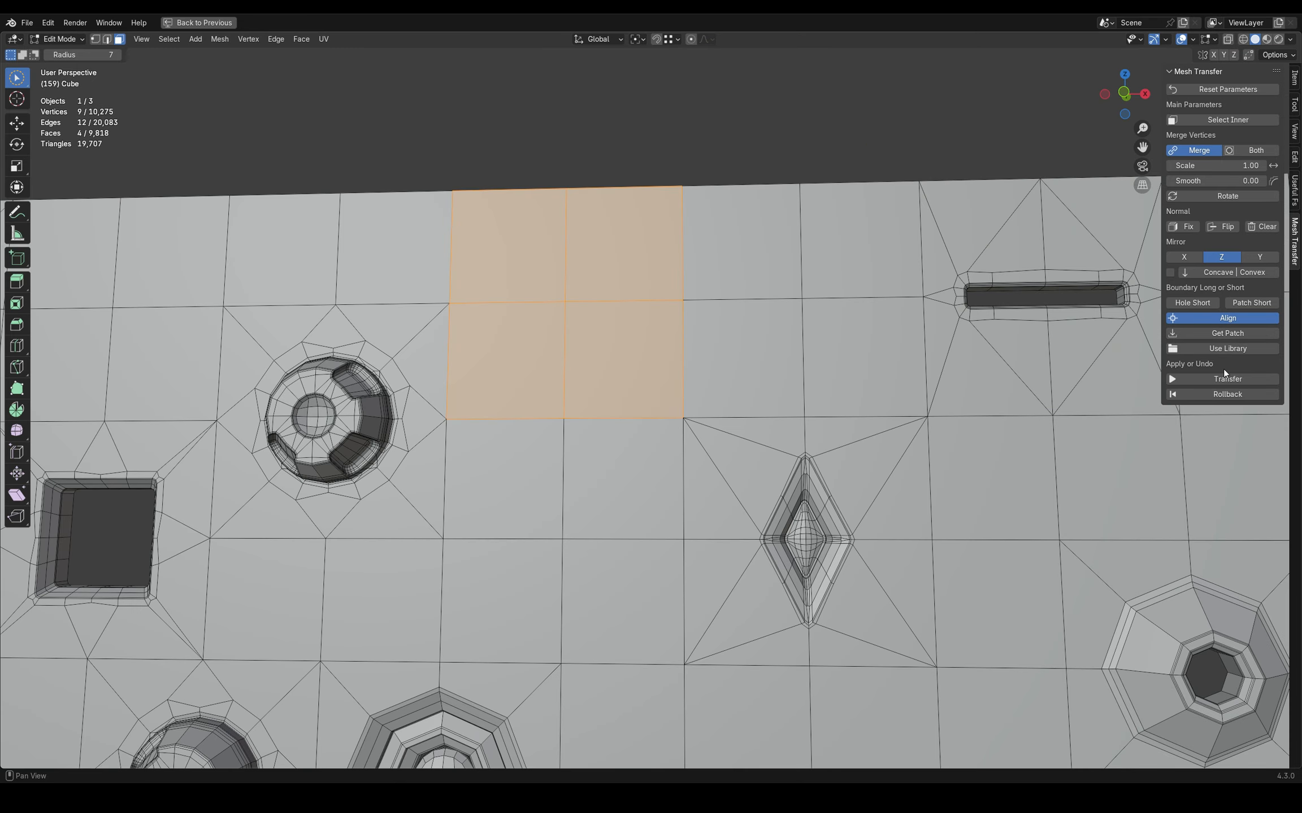
pyautogui.click(1223, 376)
pyautogui.click(1223, 225)
# Step: Try the slot transfer with Rotate at 90 and then 45 degrees, roll it back, and disable Rotate
pyautogui.click(1227, 196)
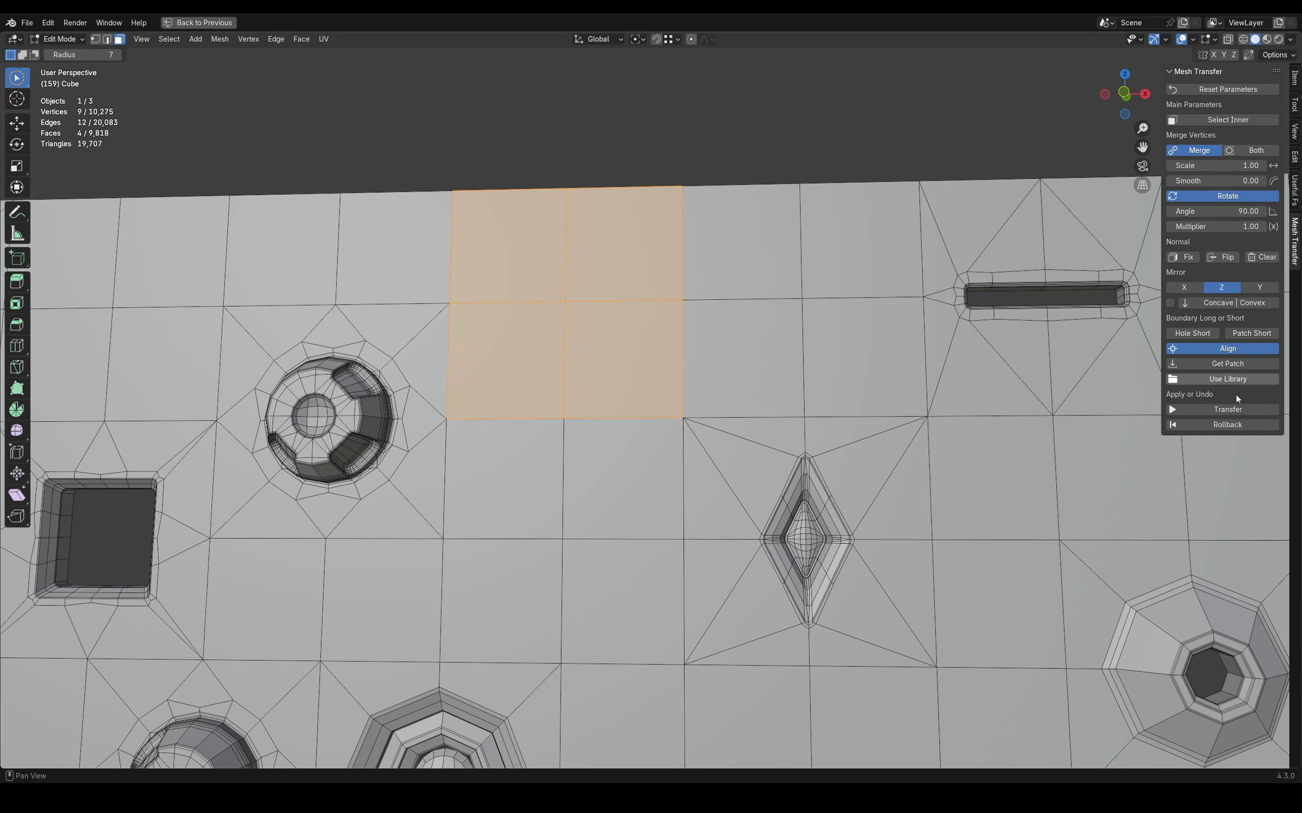
pyautogui.click(1232, 409)
pyautogui.moveTo(1243, 216); pyautogui.dragTo(1220, 216)
pyautogui.click(1213, 409)
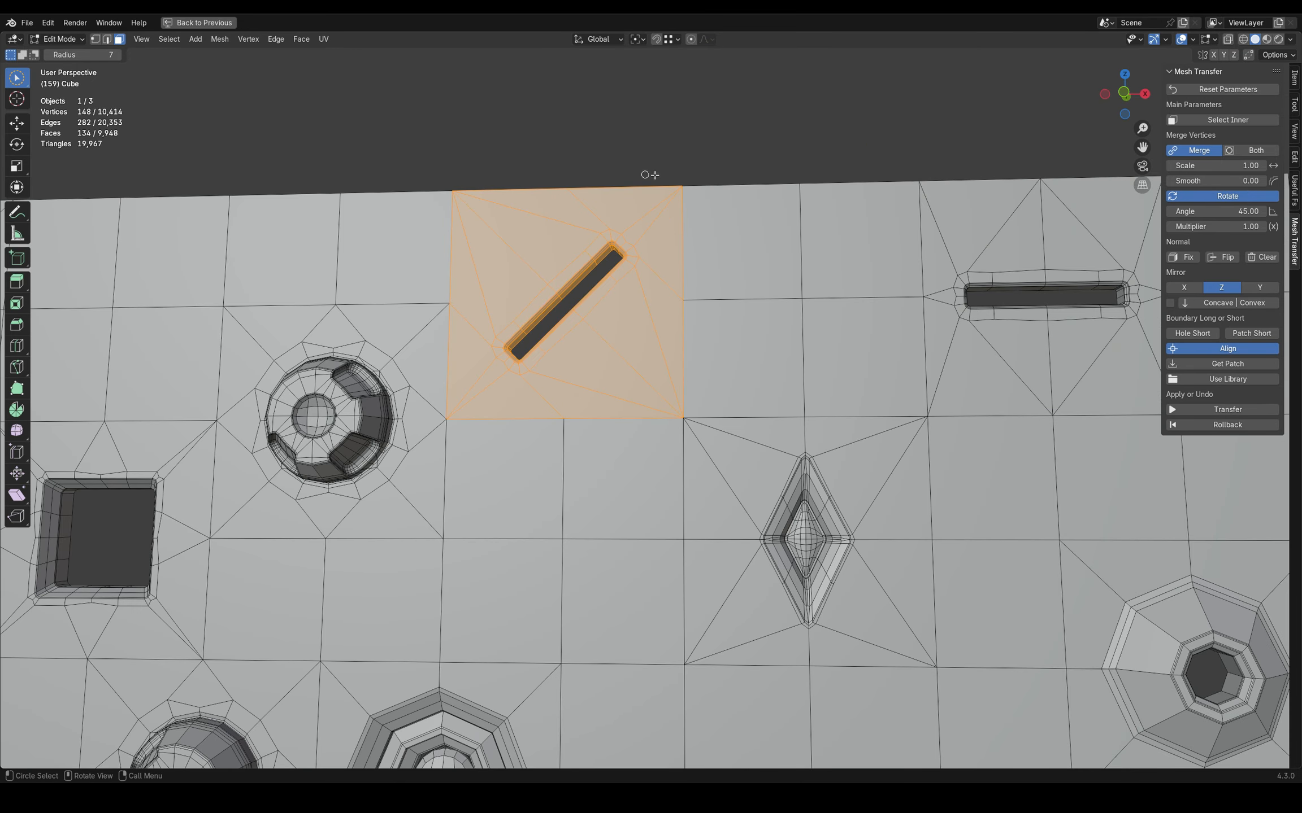
pyautogui.click(1227, 425)
pyautogui.click(1218, 195)
# Step: Select all faces of the slotted ring sample, including its separate inner parts, and store them as the patch
pyautogui.scroll(-3, 918, 253)
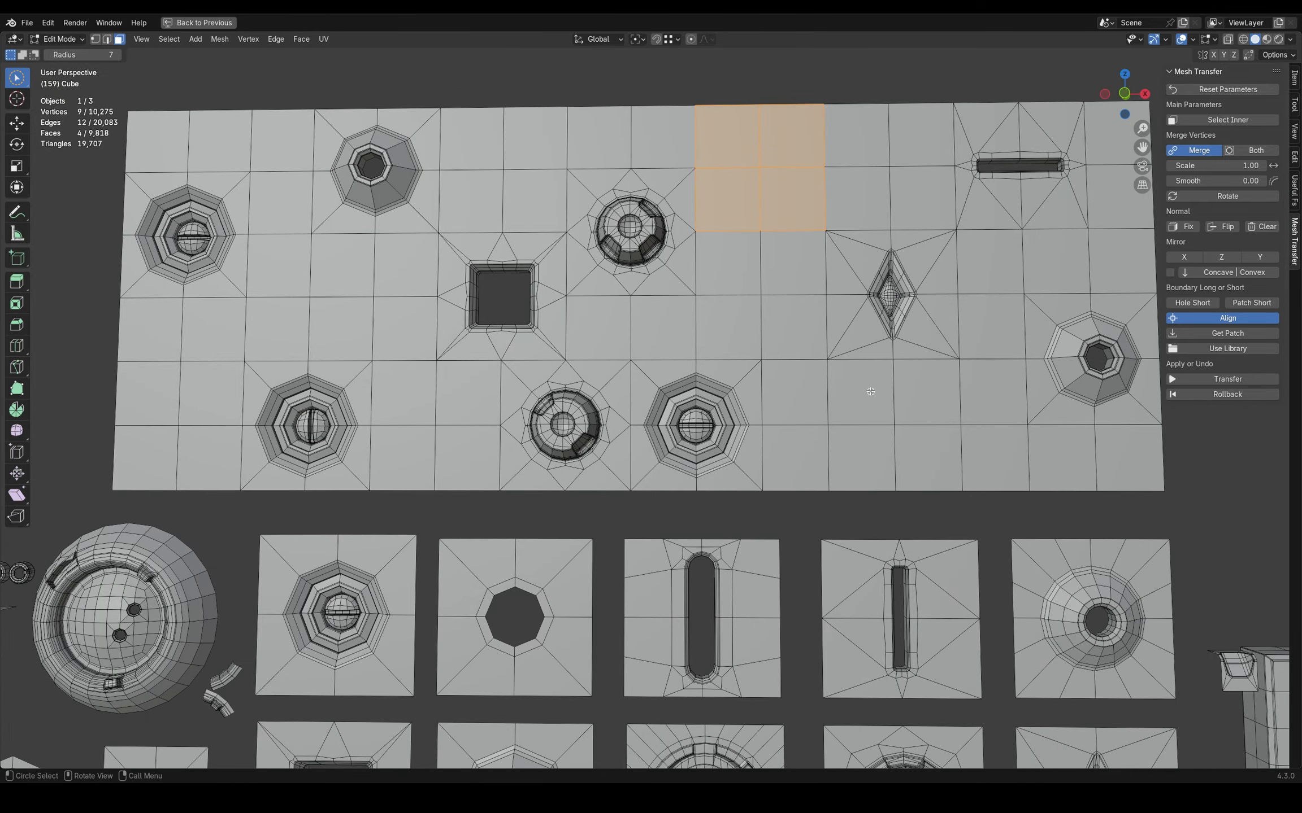
pyautogui.moveTo(870, 392); pyautogui.dragTo(861, 386, button='middle')
pyautogui.keyDown('shift'); pyautogui.moveTo(803, 527); pyautogui.dragTo(836, 471, button='middle'); pyautogui.keyUp('shift')
pyautogui.moveTo(630, 648)
pyautogui.keyDown('shift'); pyautogui.mouseDown(button='middle')
pyautogui.moveTo(682, 491)
pyautogui.moveTo(770, 454)
pyautogui.mouseUp(button='middle'); pyautogui.keyUp('shift')
pyautogui.keyDown('shift'); pyautogui.moveTo(620, 491); pyautogui.dragTo(664, 503, button='middle'); pyautogui.keyUp('shift')
pyautogui.scroll(2, 625, 345)
pyautogui.moveTo(641, 334)
pyautogui.mouseDown()
pyautogui.moveTo(658, 404)
pyautogui.moveTo(580, 382)
pyautogui.mouseUp()
pyautogui.hotkey('ctrl', 'l')
pyautogui.scroll(2, 613, 388)
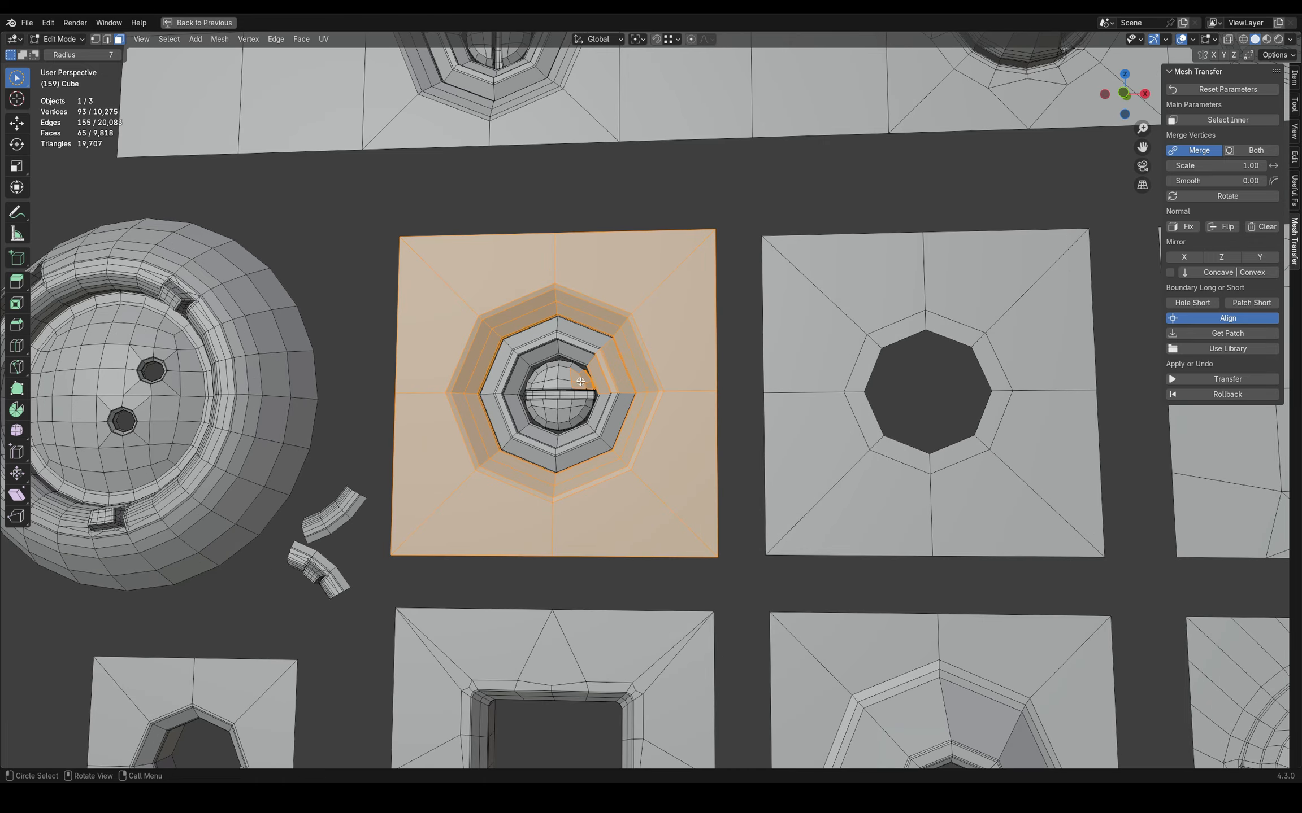
pyautogui.hotkey('ctrl', 'l')
pyautogui.keyDown('shift'); pyautogui.moveTo(581, 382); pyautogui.dragTo(531, 373, button='middle'); pyautogui.keyUp('shift')
pyautogui.click(1231, 334)
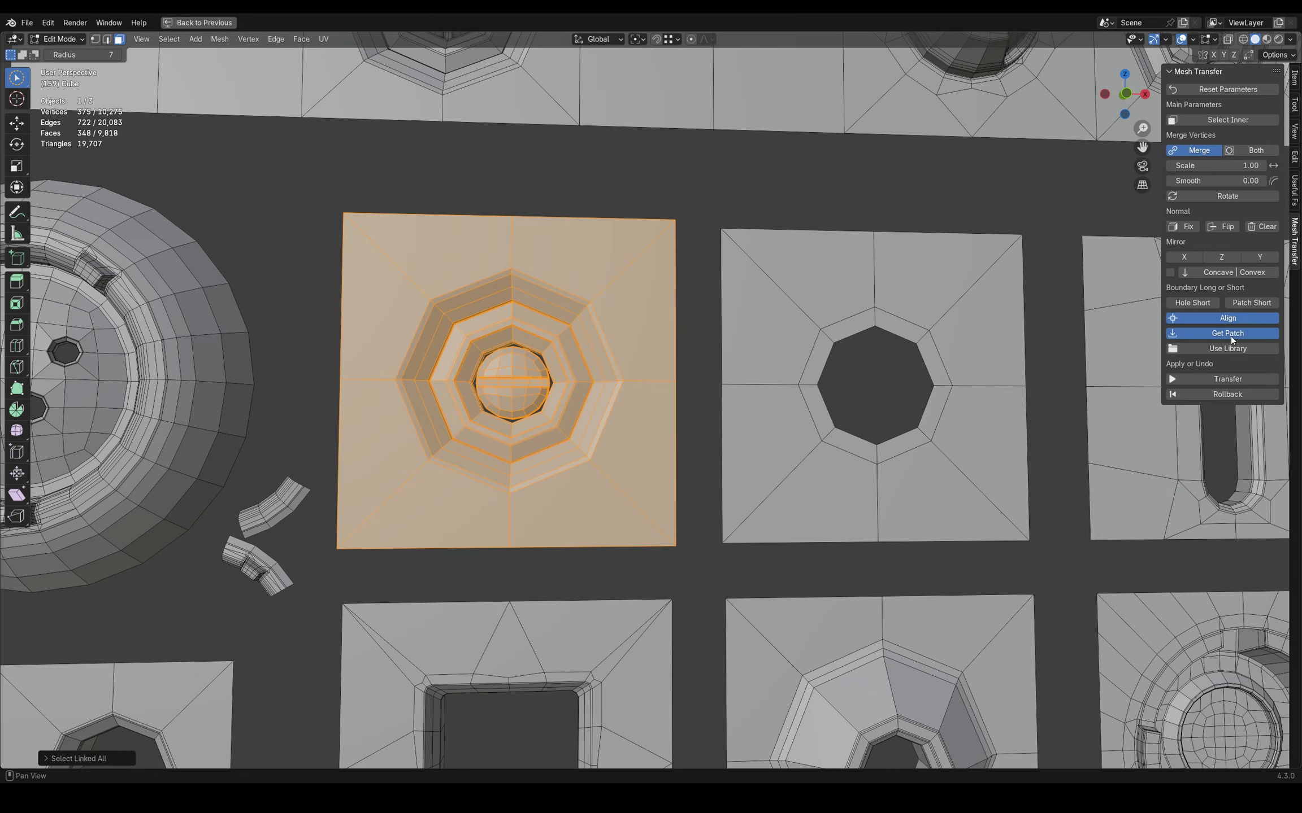
# Step: Select four separate 2x2 blocks of faces on the large surface and transfer the slotted ring patch onto all of them
pyautogui.scroll(-3, 994, 351)
pyautogui.moveTo(994, 316)
pyautogui.keyDown('shift'); pyautogui.mouseDown(button='middle')
pyautogui.moveTo(836, 412)
pyautogui.moveTo(791, 525)
pyautogui.mouseUp(button='middle'); pyautogui.keyUp('shift')
pyautogui.moveTo(814, 512); pyautogui.dragTo(800, 503, button='middle')
pyautogui.moveTo(791, 427)
pyautogui.mouseDown()
pyautogui.moveTo(854, 458)
pyautogui.moveTo(859, 432)
pyautogui.mouseUp()
pyautogui.keyDown('shift'); pyautogui.moveTo(650, 339); pyautogui.dragTo(709, 316); pyautogui.keyUp('shift')
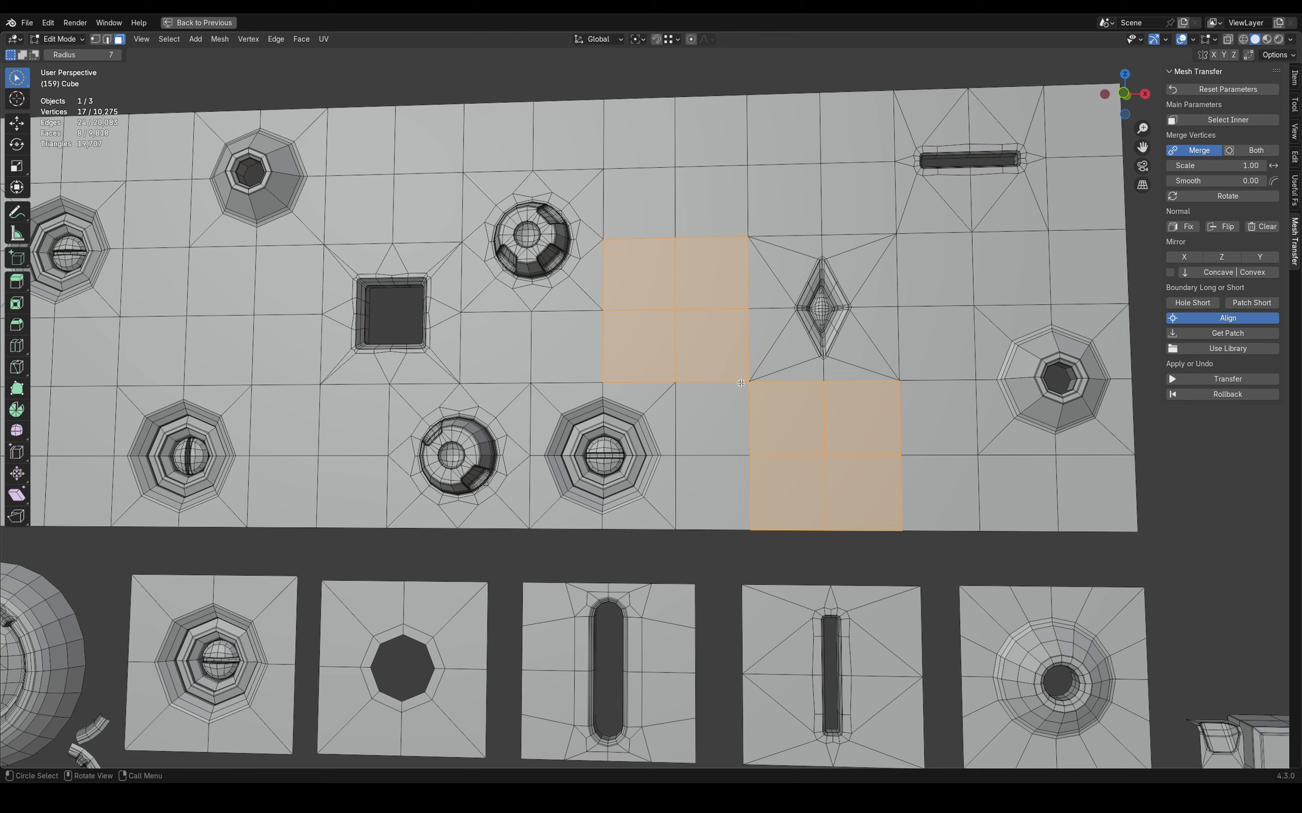
pyautogui.scroll(-1, 740, 383)
pyautogui.keyDown('shift'); pyautogui.moveTo(740, 383); pyautogui.dragTo(791, 343, button='middle'); pyautogui.keyUp('shift')
pyautogui.keyDown('shift'); pyautogui.moveTo(390, 254); pyautogui.dragTo(330, 311); pyautogui.keyUp('shift')
pyautogui.keyDown('shift'); pyautogui.moveTo(149, 379); pyautogui.dragTo(212, 406); pyautogui.keyUp('shift')
pyautogui.click(1214, 379)
pyautogui.moveTo(961, 395); pyautogui.dragTo(927, 395, button='middle')
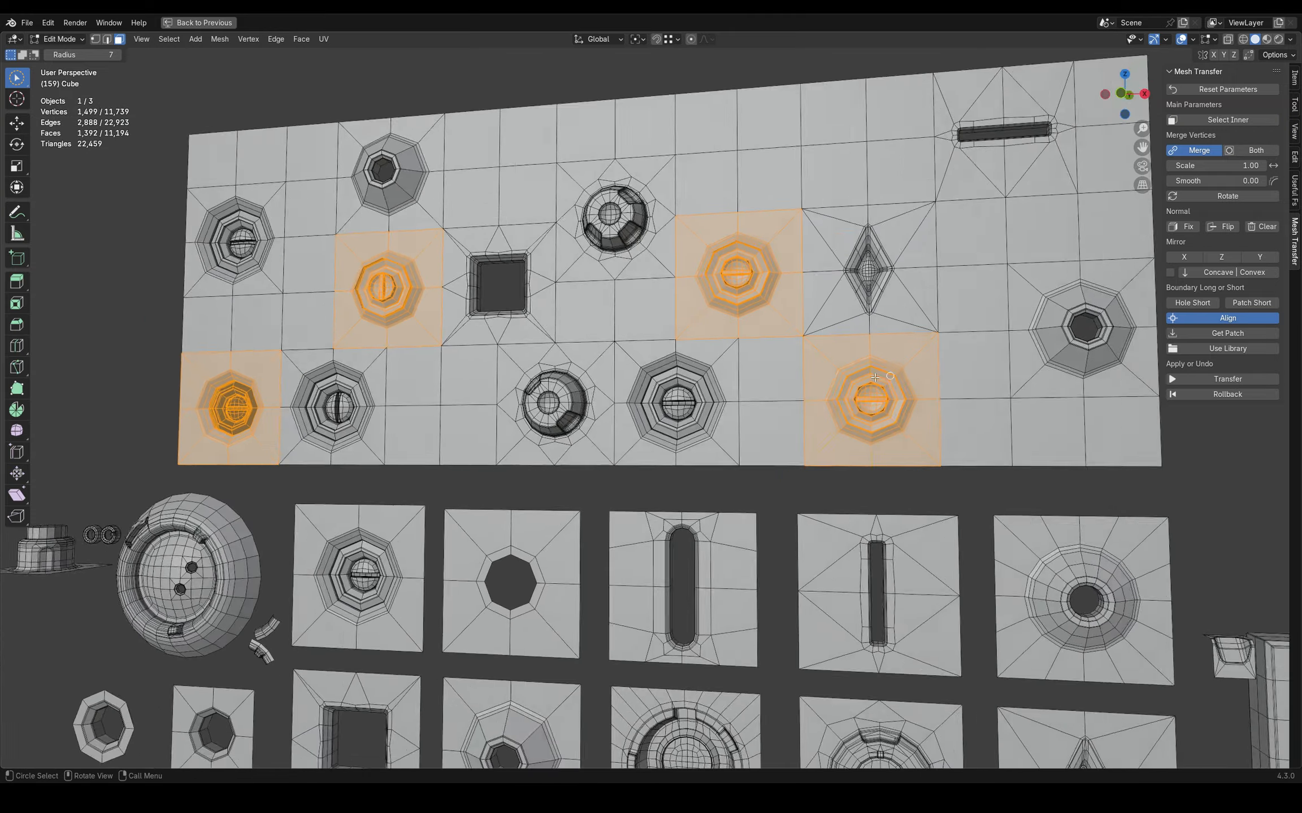
# Step: Roll back and transfer the slotted ring patch to the four blocks again with Concave | Convex enabled in the upward direction
pyautogui.scroll(1, 927, 395)
pyautogui.click(1209, 397)
pyautogui.click(1226, 379)
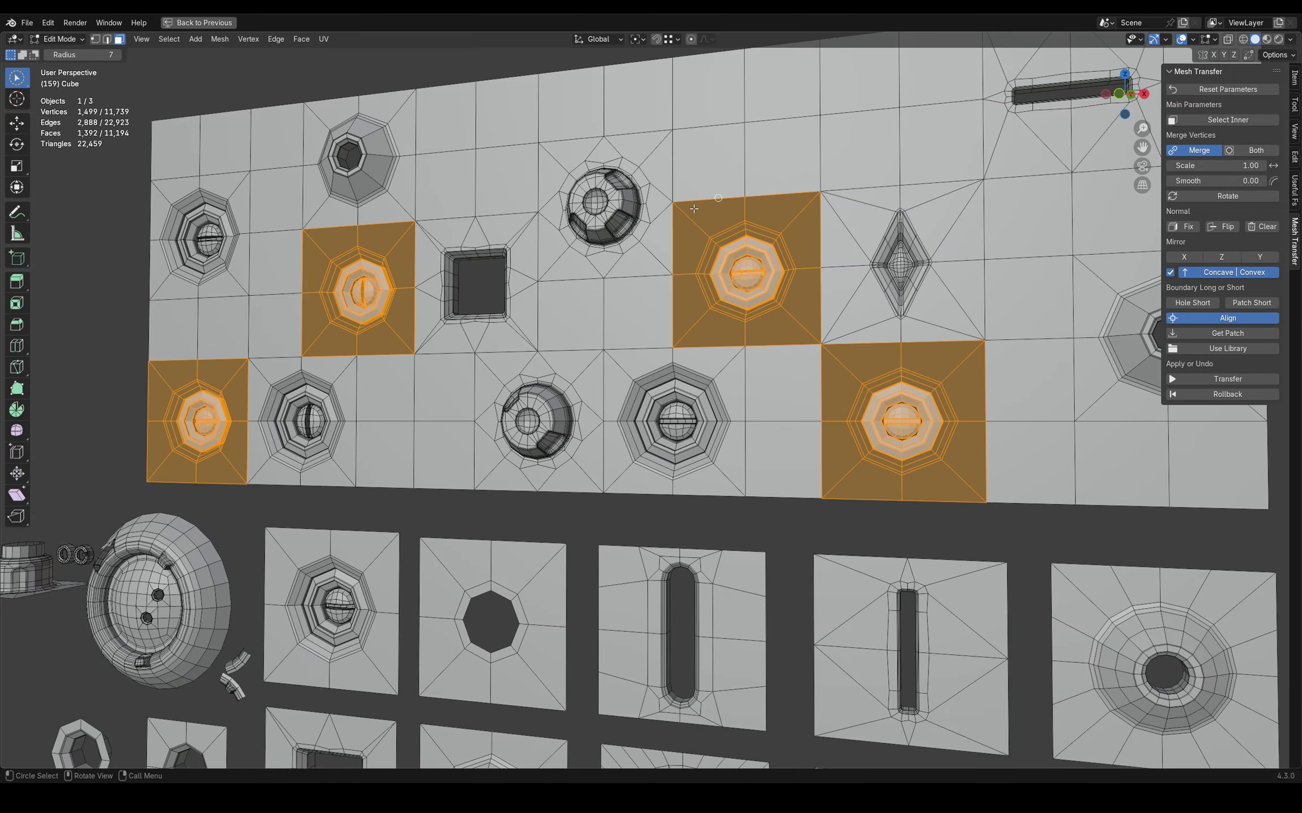
pyautogui.moveTo(694, 209); pyautogui.dragTo(534, 315, button='middle')
pyautogui.moveTo(674, 317); pyautogui.dragTo(950, 340, button='middle')
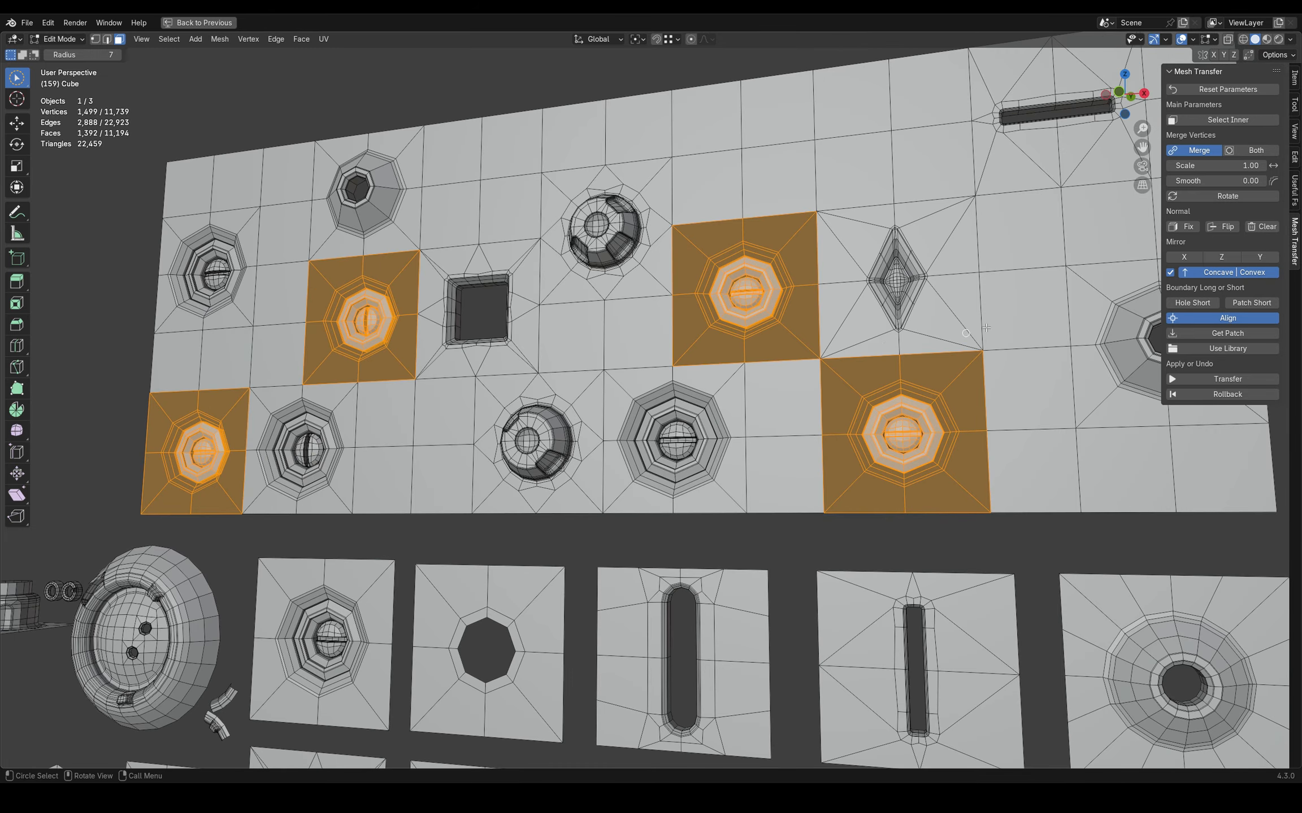
# Step: Select everything linked to the large surface, fix its normals, and try flipping normals twice
pyautogui.click(1009, 319)
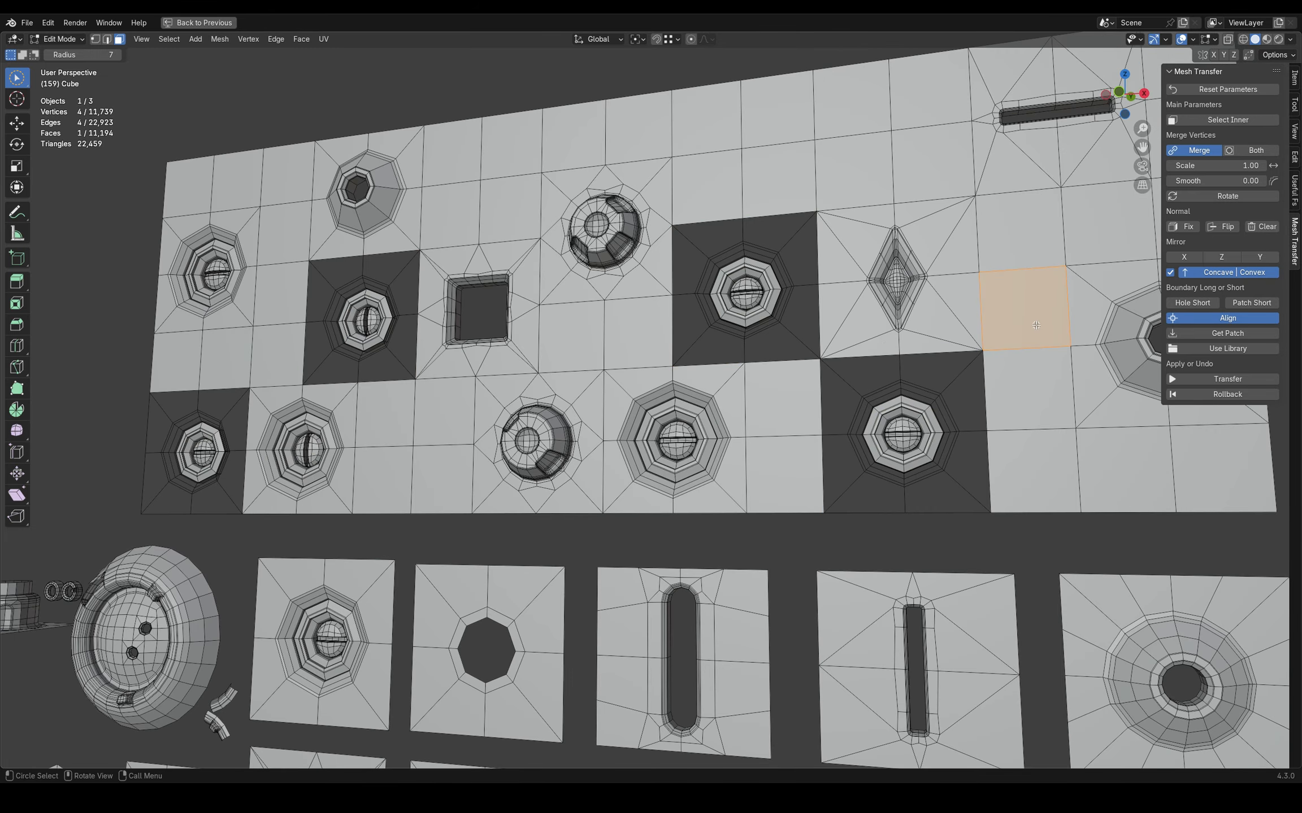
pyautogui.hotkey('ctrl', 'l')
pyautogui.click(1184, 227)
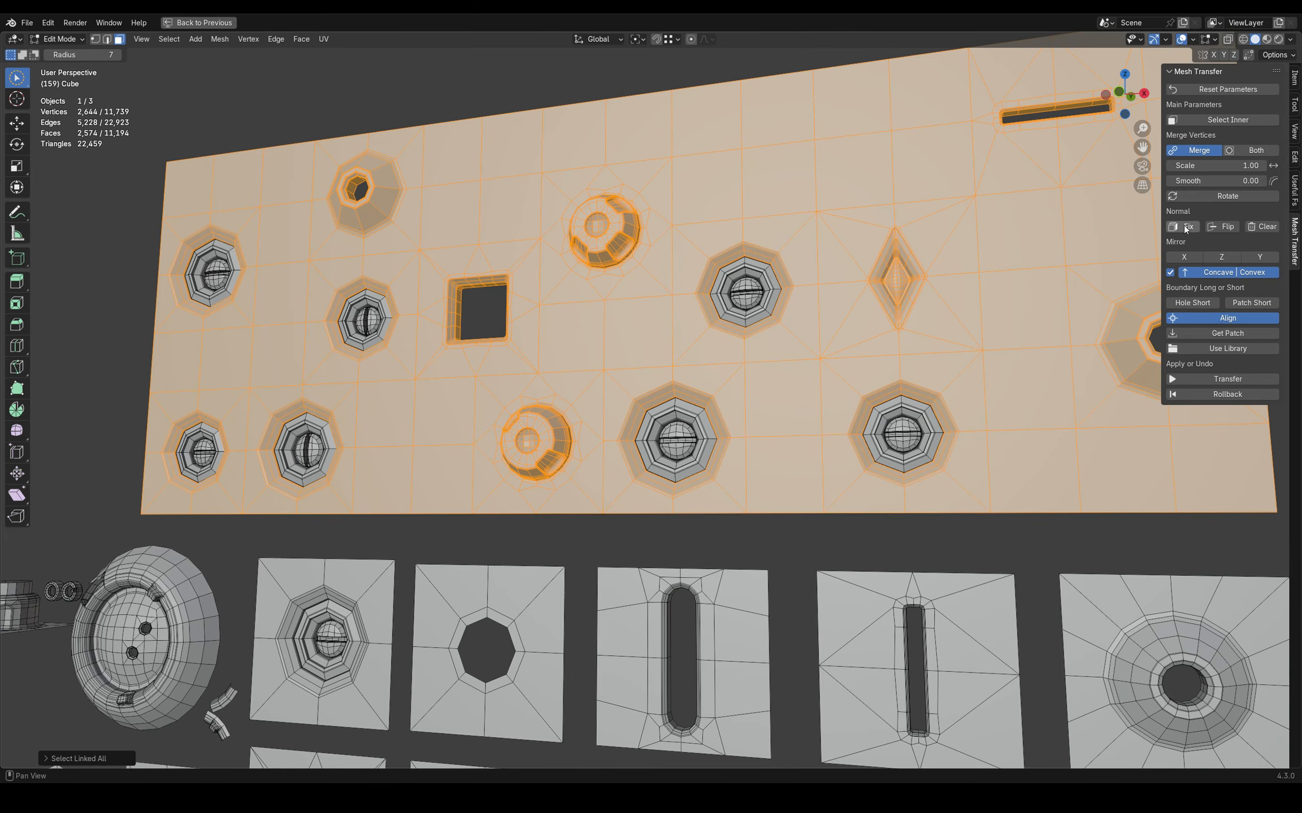
pyautogui.click(1051, 519)
pyautogui.moveTo(992, 387)
pyautogui.mouseDown(button='middle')
pyautogui.moveTo(980, 423)
pyautogui.moveTo(986, 402)
pyautogui.mouseUp(button='middle')
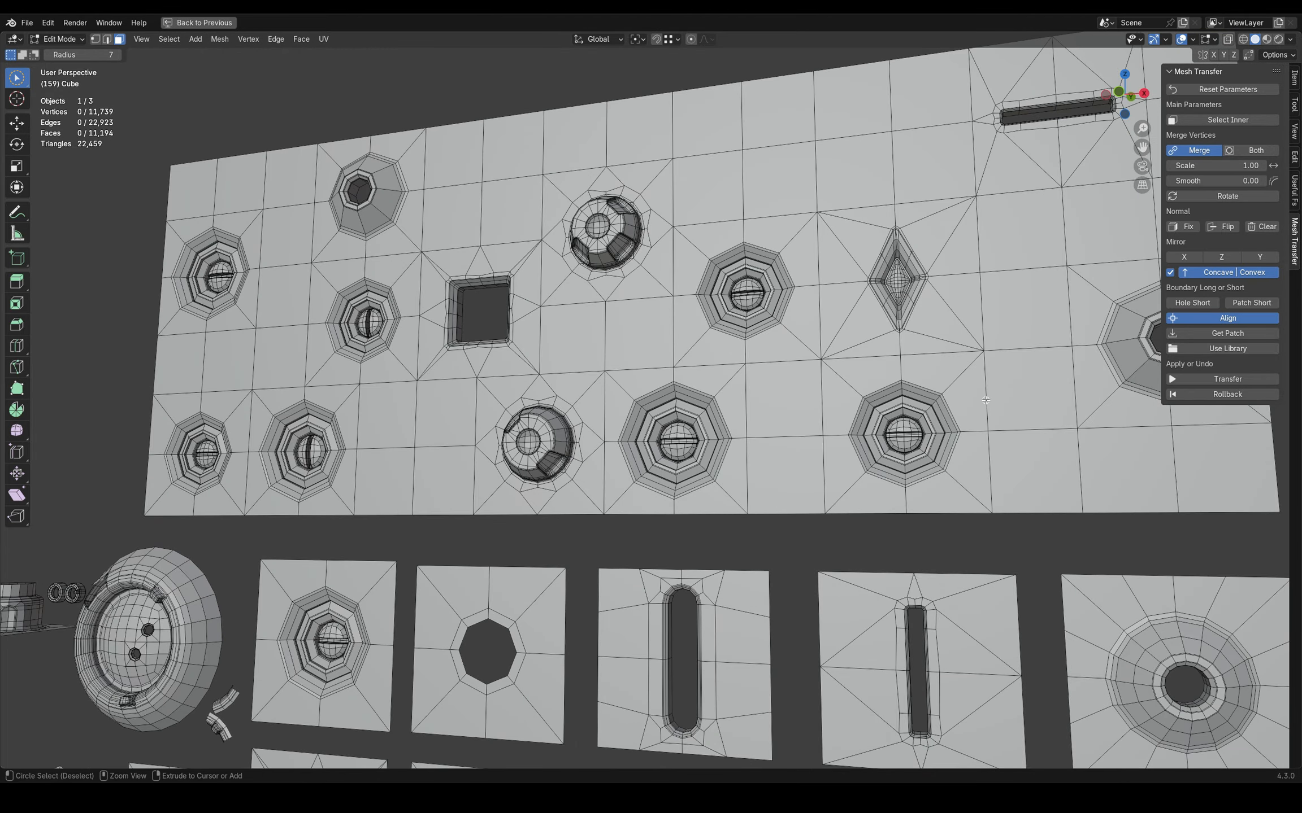
pyautogui.click(1227, 226)
pyautogui.click(1228, 226)
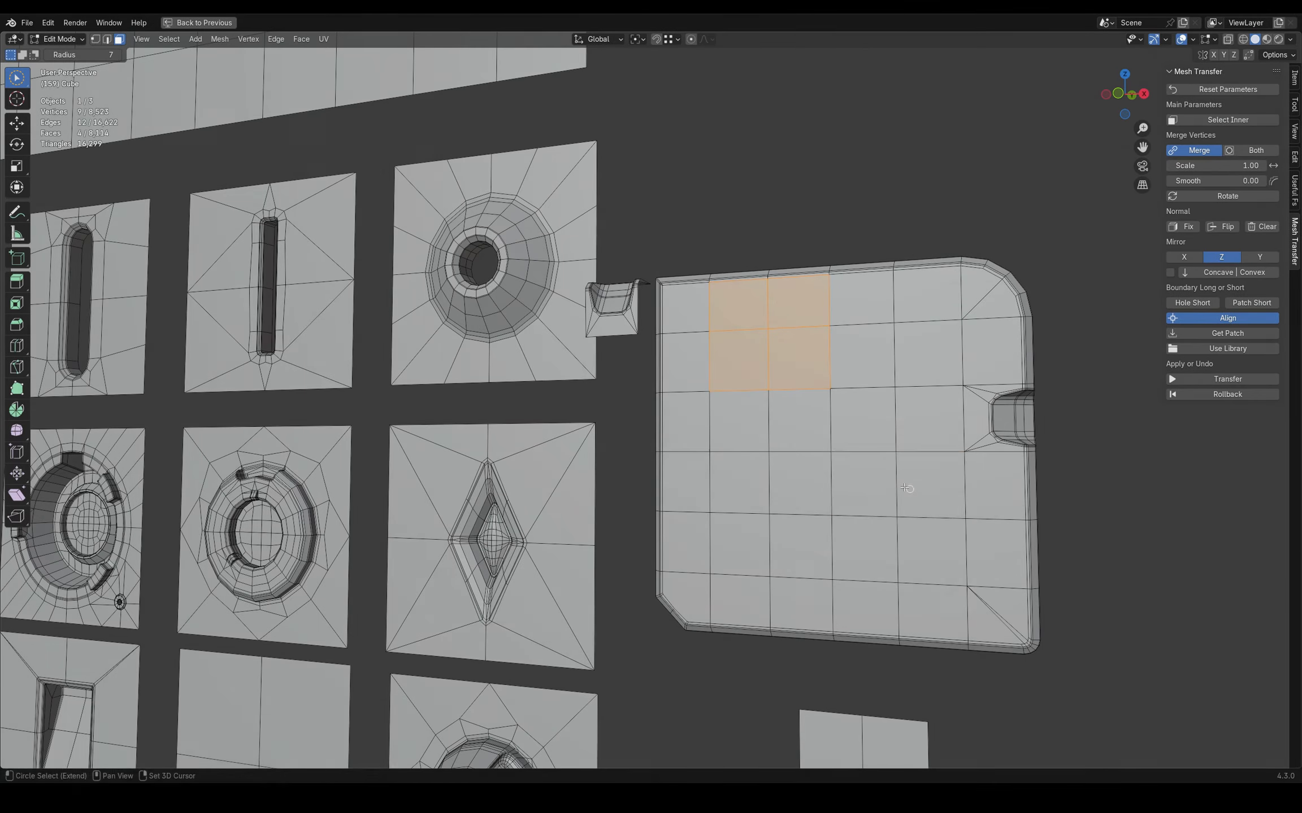
# Step: Select separate 2x2 blocks of faces on the chamfered plate and transfer the funnel patch onto all three blocks
pyautogui.moveTo(865, 549); pyautogui.dragTo(908, 488)
pyautogui.moveTo(1167, 414); pyautogui.dragTo(946, 552, button='middle')
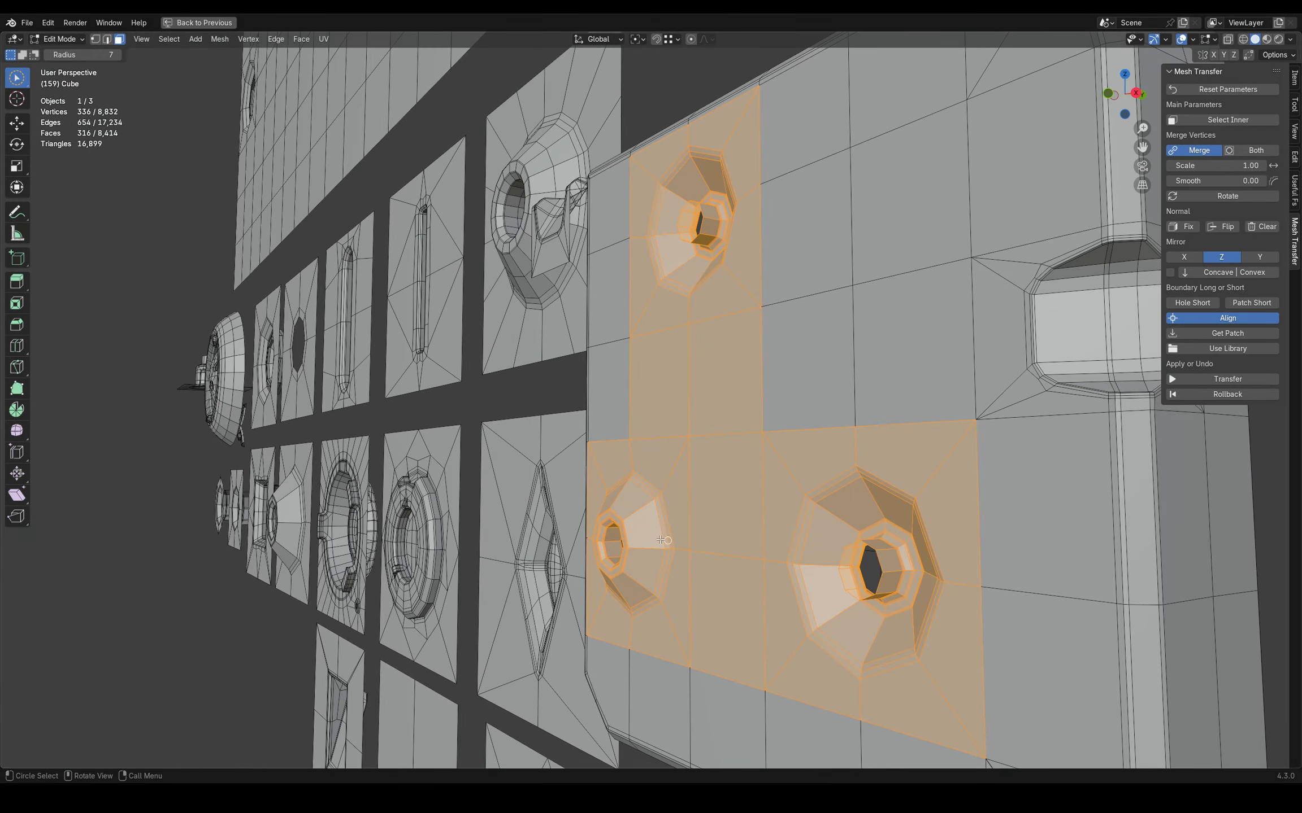
pyautogui.moveTo(518, 541); pyautogui.dragTo(582, 528, button='middle')
# Step: Roll back the three funnels, try their transfer with Concave | Convex enabled in the downward direction, and roll it back
pyautogui.click(1227, 394)
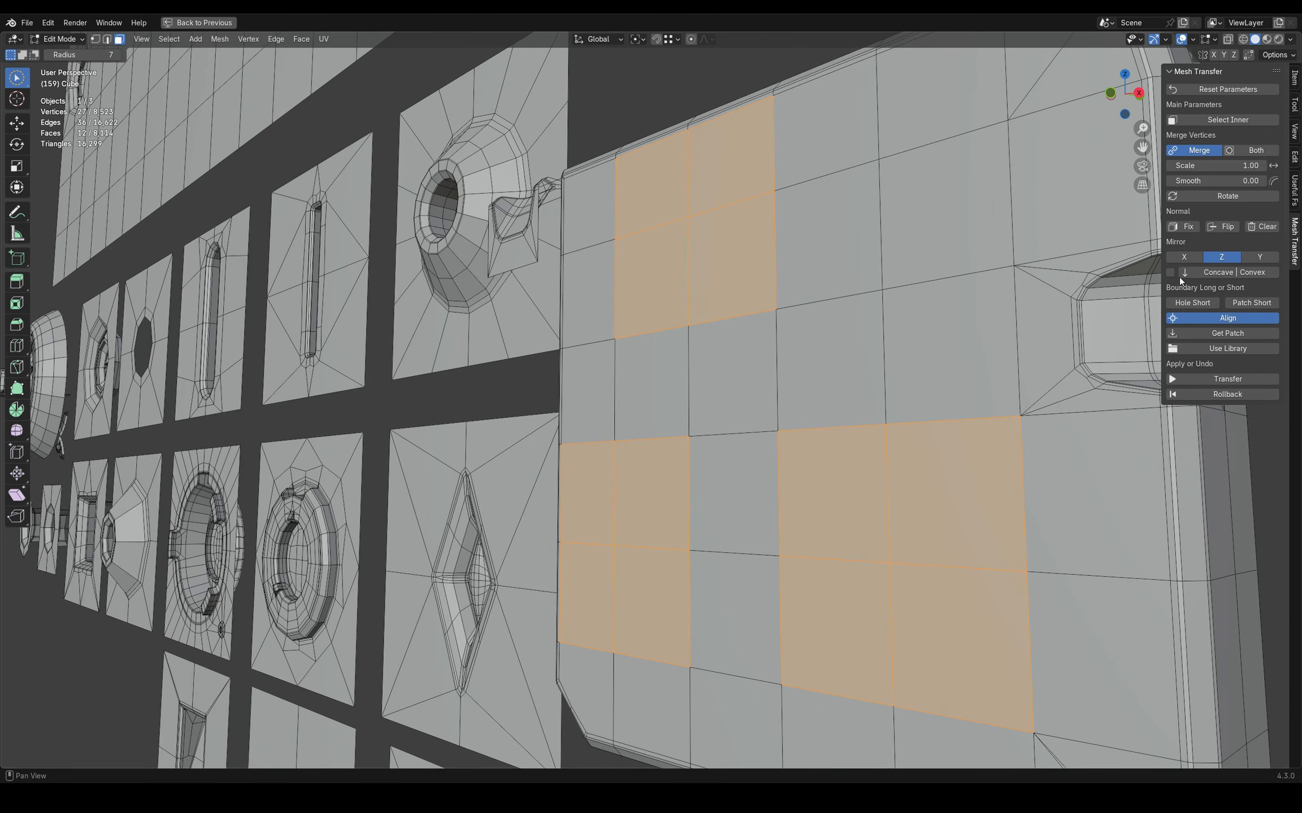
pyautogui.click(1170, 273)
pyautogui.click(1219, 379)
pyautogui.moveTo(932, 316); pyautogui.dragTo(740, 254, button='middle')
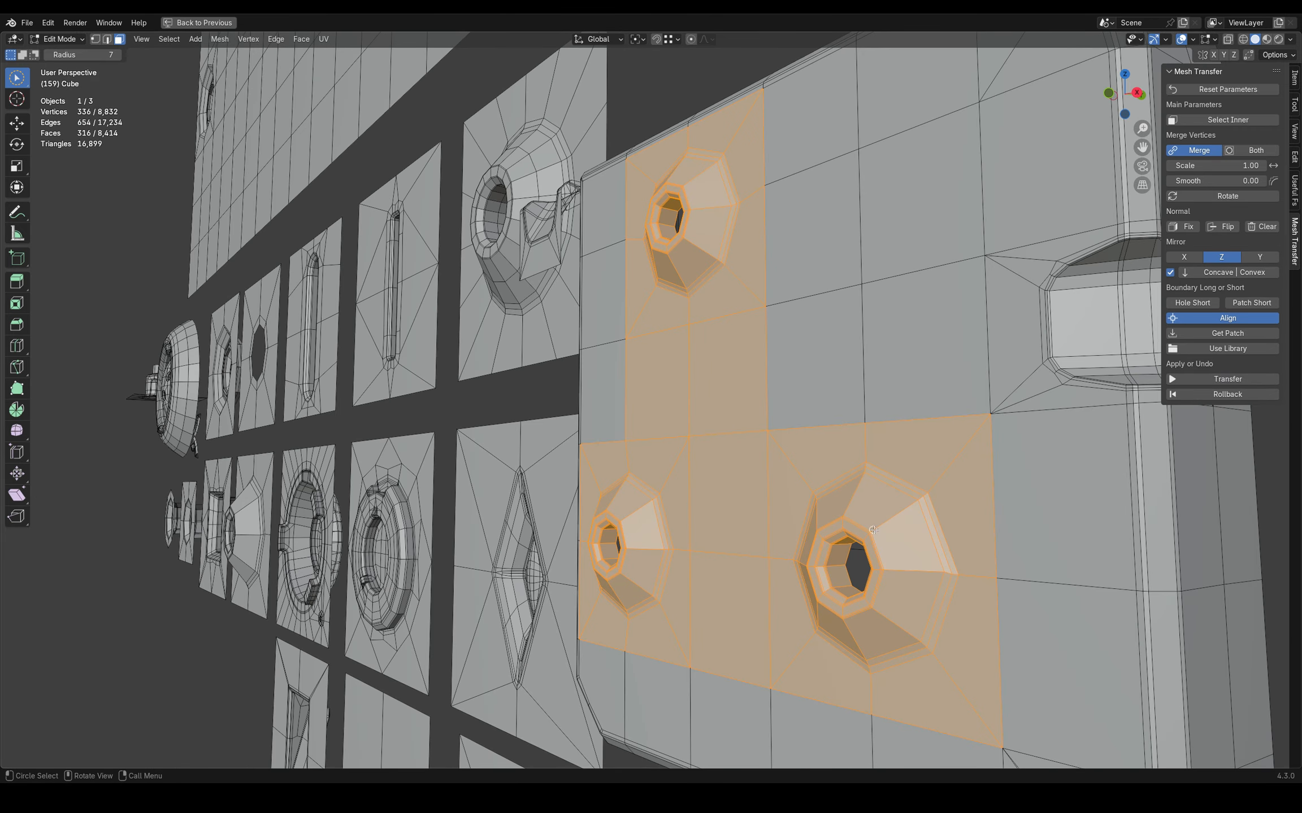
pyautogui.click(1213, 395)
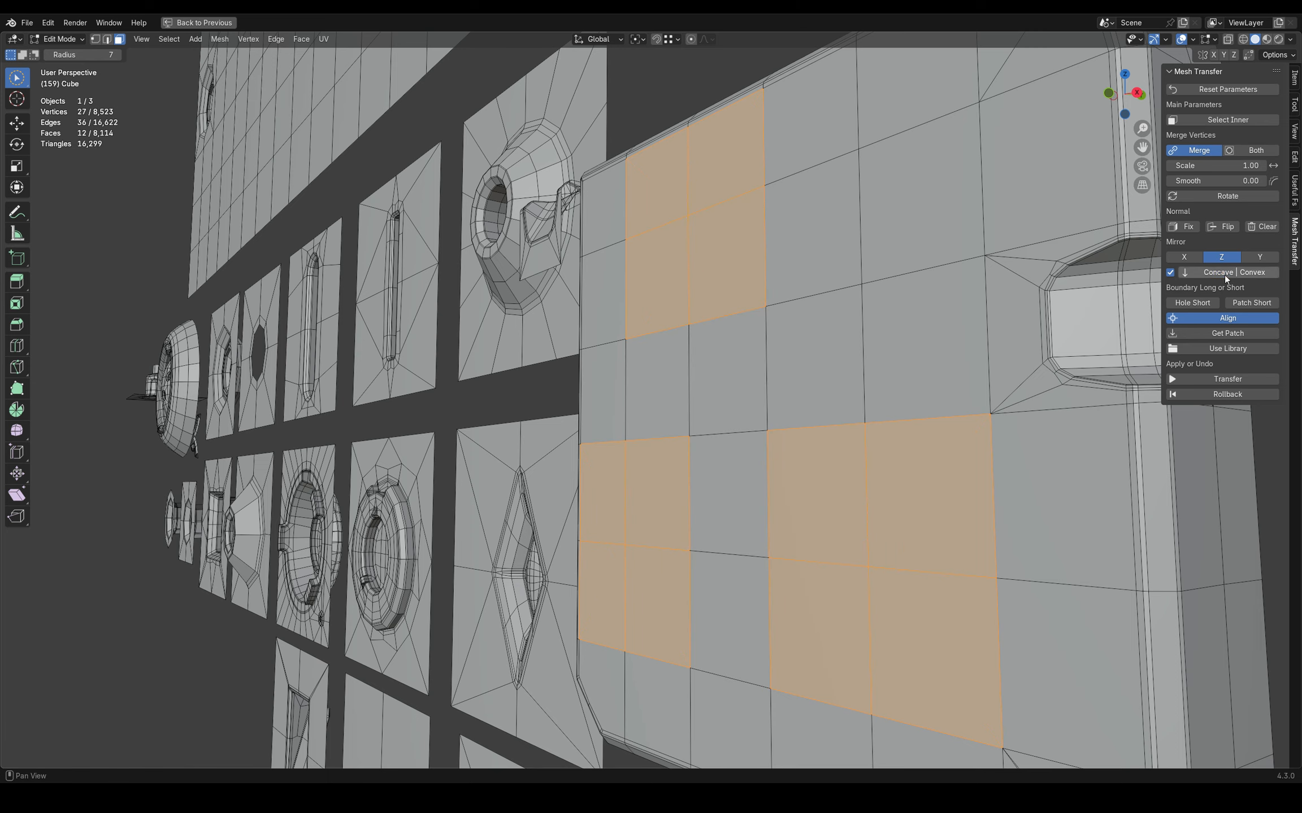
# Step: Try transferring the funnel patch onto the three blocks of the chamfered plate with Concave | Convex enabled in the upward direction
pyautogui.click(1221, 379)
pyautogui.moveTo(706, 514); pyautogui.dragTo(826, 531, button='middle')
pyautogui.moveTo(666, 539); pyautogui.dragTo(918, 507, button='middle')
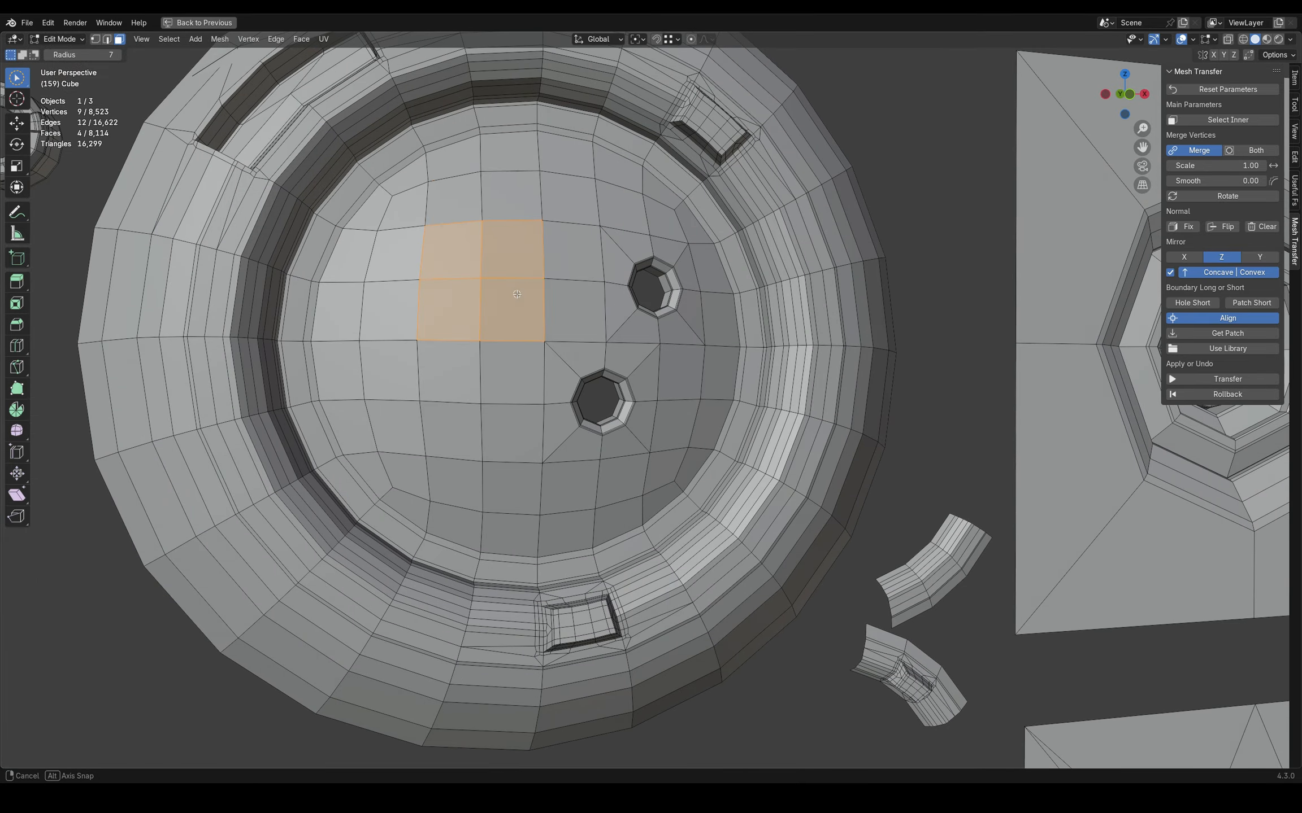
# Step: Select two 2x2 blocks of faces on the dome and try transferring the funnel patch onto both with Concave | Convex enabled upward
pyautogui.moveTo(424, 415); pyautogui.dragTo(449, 376)
pyautogui.moveTo(570, 489); pyautogui.dragTo(616, 525)
pyautogui.press('Escape')
pyautogui.click(1214, 379)
pyautogui.moveTo(678, 519); pyautogui.dragTo(576, 525, button='middle')
pyautogui.scroll(1, 576, 525)
pyautogui.click(1215, 394)
pyautogui.moveTo(418, 293); pyautogui.dragTo(435, 276, button='middle')
pyautogui.click(1231, 384)
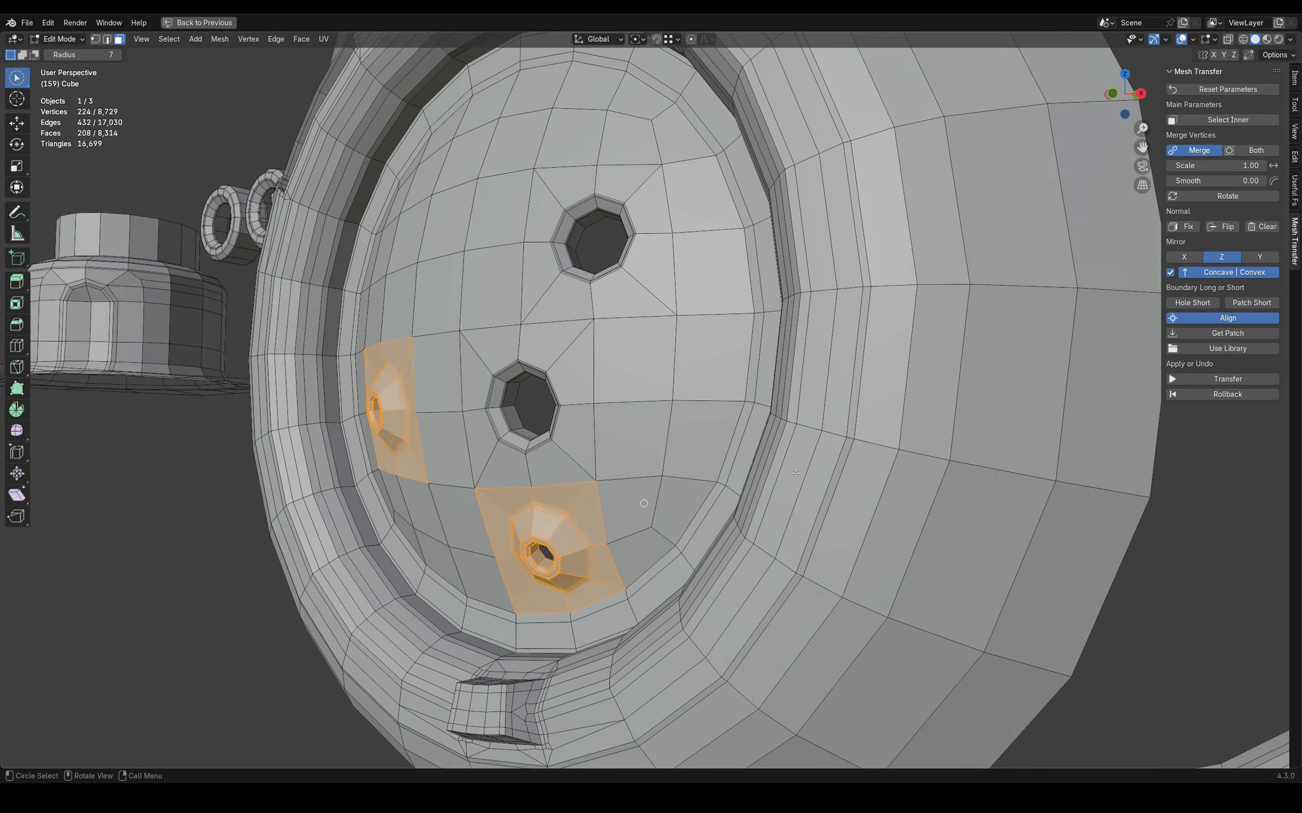
# Step: Roll back the two dome funnels, try their transfer with Mirror Z and Concave | Convex disabled, and roll back again
pyautogui.click(1227, 394)
pyautogui.click(1222, 257)
pyautogui.click(1228, 379)
pyautogui.click(1227, 395)
pyautogui.click(1227, 379)
pyautogui.click(1229, 393)
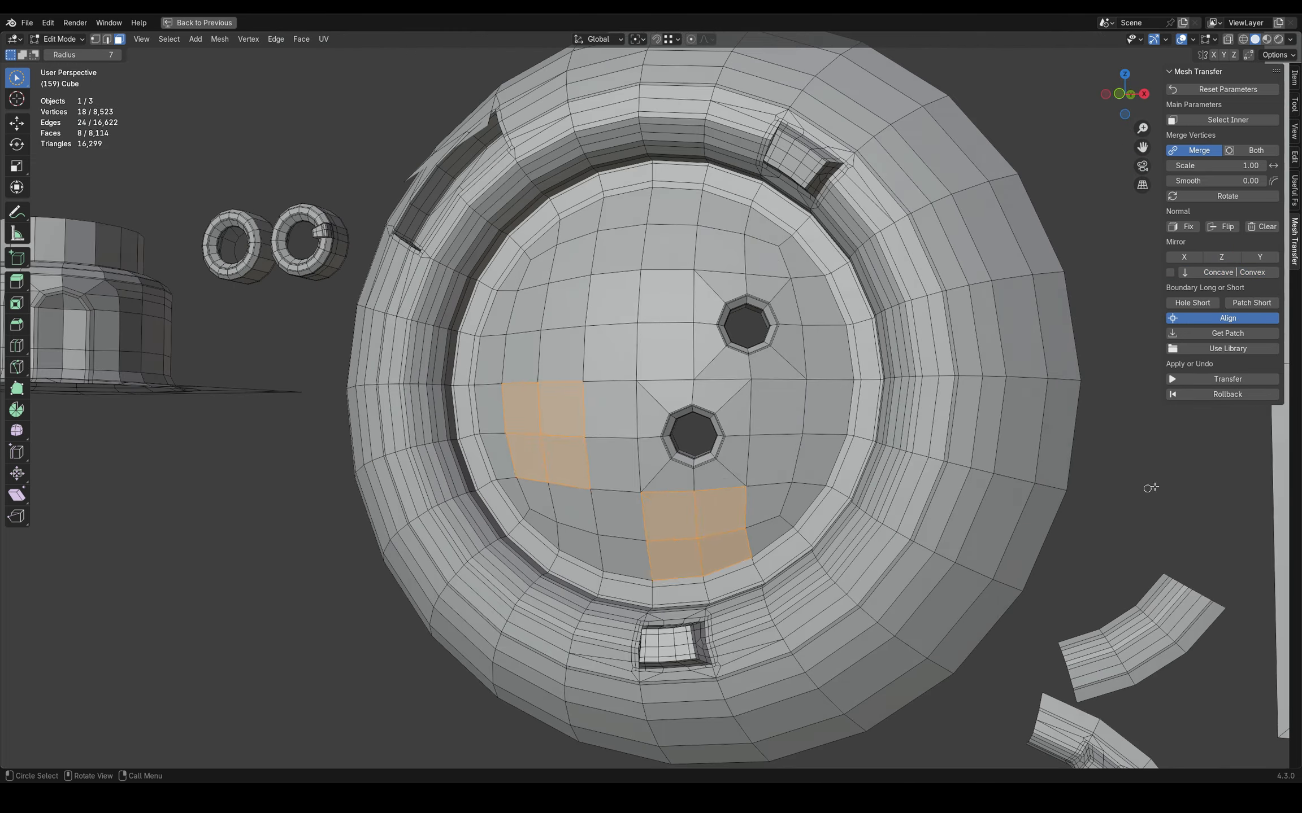
# Step: Select the dome's lower hole with its surrounding faces and replace it with a stored plain patch
pyautogui.click(936, 440)
pyautogui.moveTo(619, 305); pyautogui.dragTo(600, 299, button='middle')
pyautogui.click(1215, 333)
pyautogui.moveTo(691, 452); pyautogui.dragTo(587, 435, button='middle')
pyautogui.scroll(5, 587, 435)
pyautogui.moveTo(571, 395); pyautogui.dragTo(592, 452)
pyautogui.press('ctrl+KP_Add')
pyautogui.press('ctrl+KP_Add')
pyautogui.press('ctrl+KP_Add')
pyautogui.click(1202, 380)
pyautogui.moveTo(650, 435); pyautogui.dragTo(729, 458, button='middle')
pyautogui.click(1228, 394)
# Step: Select an existing recess on the round object, expand the selection to its surrounding faces, and store it as the patch
pyautogui.scroll(-5, 667, 463)
pyautogui.click(1043, 470)
pyautogui.scroll(5, 752, 334)
pyautogui.moveTo(752, 333); pyautogui.dragTo(791, 339, button='middle')
pyautogui.moveTo(788, 334); pyautogui.dragTo(793, 378)
pyautogui.press('ctrl+KP_Add')
pyautogui.press('ctrl+KP_Add')
pyautogui.press('ctrl+KP_Add')
pyautogui.press('ctrl+KP_Add')
pyautogui.press('ctrl+KP_Add')
pyautogui.press('ctrl+KP_Add')
pyautogui.click(1231, 335)
# Step: Select a 2x2 block of faces on the outer ring, try transferring the stored patch onto it, and roll it back
pyautogui.scroll(-6, 791, 368)
pyautogui.moveTo(952, 260)
pyautogui.mouseDown()
pyautogui.moveTo(1028, 249)
pyautogui.moveTo(989, 373)
pyautogui.mouseUp()
pyautogui.moveTo(989, 373); pyautogui.dragTo(898, 379, button='middle')
pyautogui.click(1220, 380)
pyautogui.click(1220, 394)
# Step: Try transferring the patch onto the ring block with Scale reduced to 0.70 and Merge disabled, rolling back each transfer
pyautogui.click(1171, 165)
pyautogui.click(1172, 168)
pyautogui.click(1209, 379)
pyautogui.click(1204, 394)
pyautogui.click(1198, 152)
pyautogui.click(1223, 380)
pyautogui.moveTo(1017, 293); pyautogui.dragTo(944, 289, button='middle')
pyautogui.click(1203, 395)
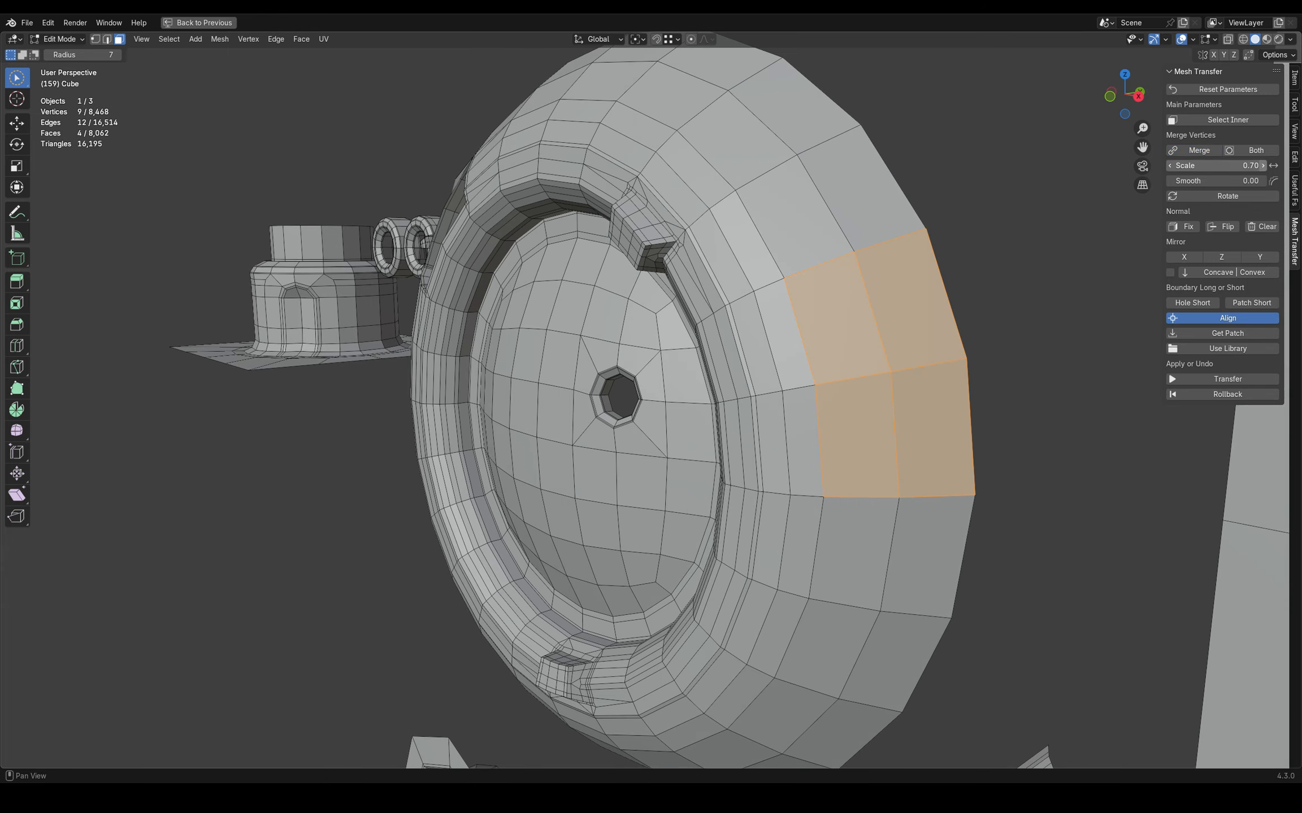
pyautogui.click(1225, 378)
pyautogui.click(1187, 394)
# Step: Try the transfer onto the ring block with an increased Scale and roll it back
pyautogui.moveTo(1215, 166); pyautogui.dragTo(1257, 166)
pyautogui.click(1198, 380)
pyautogui.moveTo(1098, 375); pyautogui.dragTo(1152, 380, button='middle')
pyautogui.click(1184, 395)
# Step: Delete the ring faces beside the upper corner of the long slot, undoing the trial edits
pyautogui.click(1045, 271)
pyautogui.moveTo(858, 226); pyautogui.dragTo(975, 217, button='middle')
pyautogui.scroll(-2, 975, 217)
pyautogui.click(936, 225)
pyautogui.scroll(3, 677, 226)
pyautogui.moveTo(509, 164); pyautogui.dragTo(548, 198)
pyautogui.press('x')
pyautogui.press('2')
pyautogui.scroll(2, 565, 226)
pyautogui.hotkey('ctrl', 'z')
pyautogui.moveTo(560, 240); pyautogui.dragTo(576, 214, button='middle')
pyautogui.press('f')
pyautogui.hotkey('ctrl', 'z')
pyautogui.moveTo(481, 248); pyautogui.dragTo(516, 211, button='middle')
pyautogui.rightClick(516, 210)
pyautogui.click(466, 265)
# Step: Bridge the two open outer edges of the ring's gap with a new face
pyautogui.press('2')
pyautogui.click(663, 174)
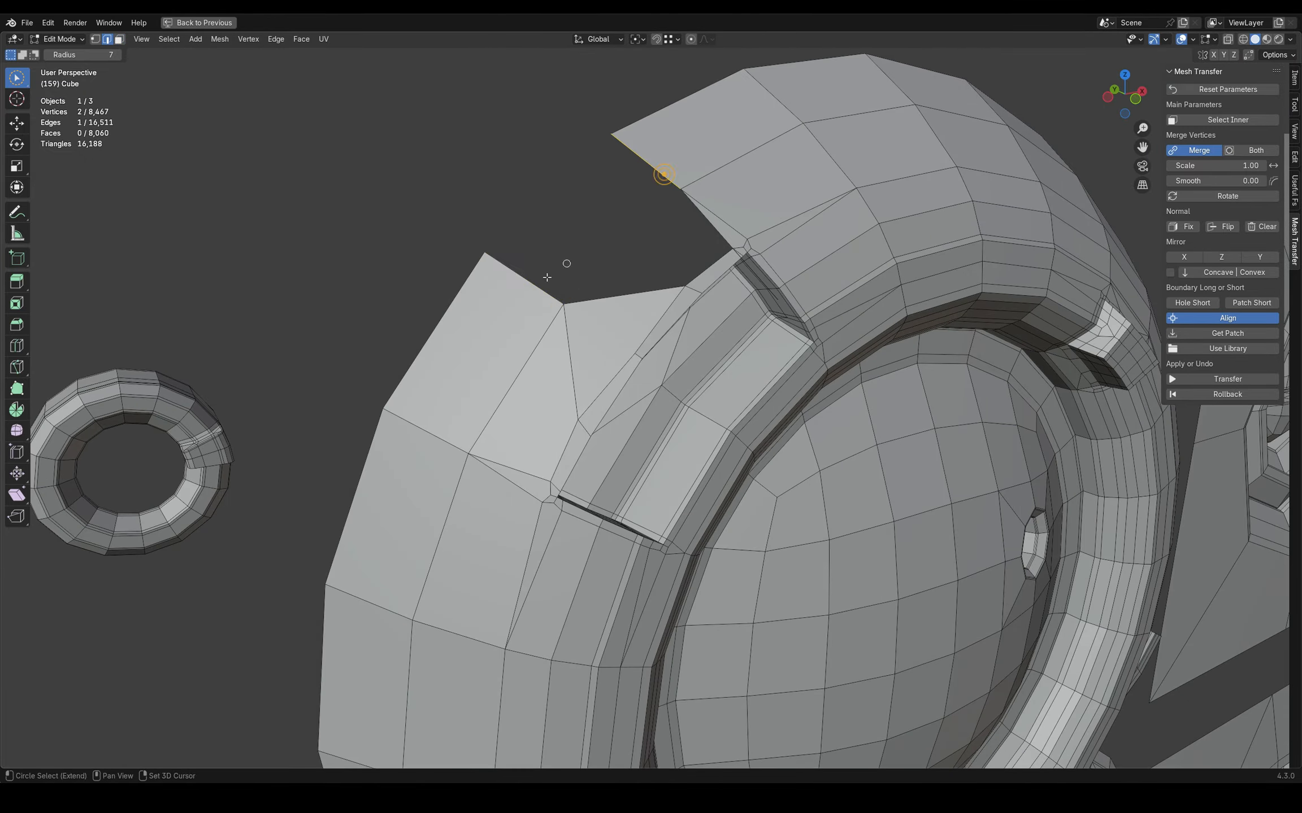
pyautogui.keyDown('shift'); pyautogui.click(533, 284); pyautogui.keyUp('shift')
pyautogui.press('f')
pyautogui.press('3')
# Step: Select the new outer face and expand the selection to the faces around the remaining opening
pyautogui.moveTo(534, 288); pyautogui.dragTo(564, 317, button='middle')
pyautogui.click(441, 396)
pyautogui.press('ctrl+KP_Add')
pyautogui.moveTo(451, 390); pyautogui.dragTo(508, 367, button='middle')
pyautogui.click(687, 238)
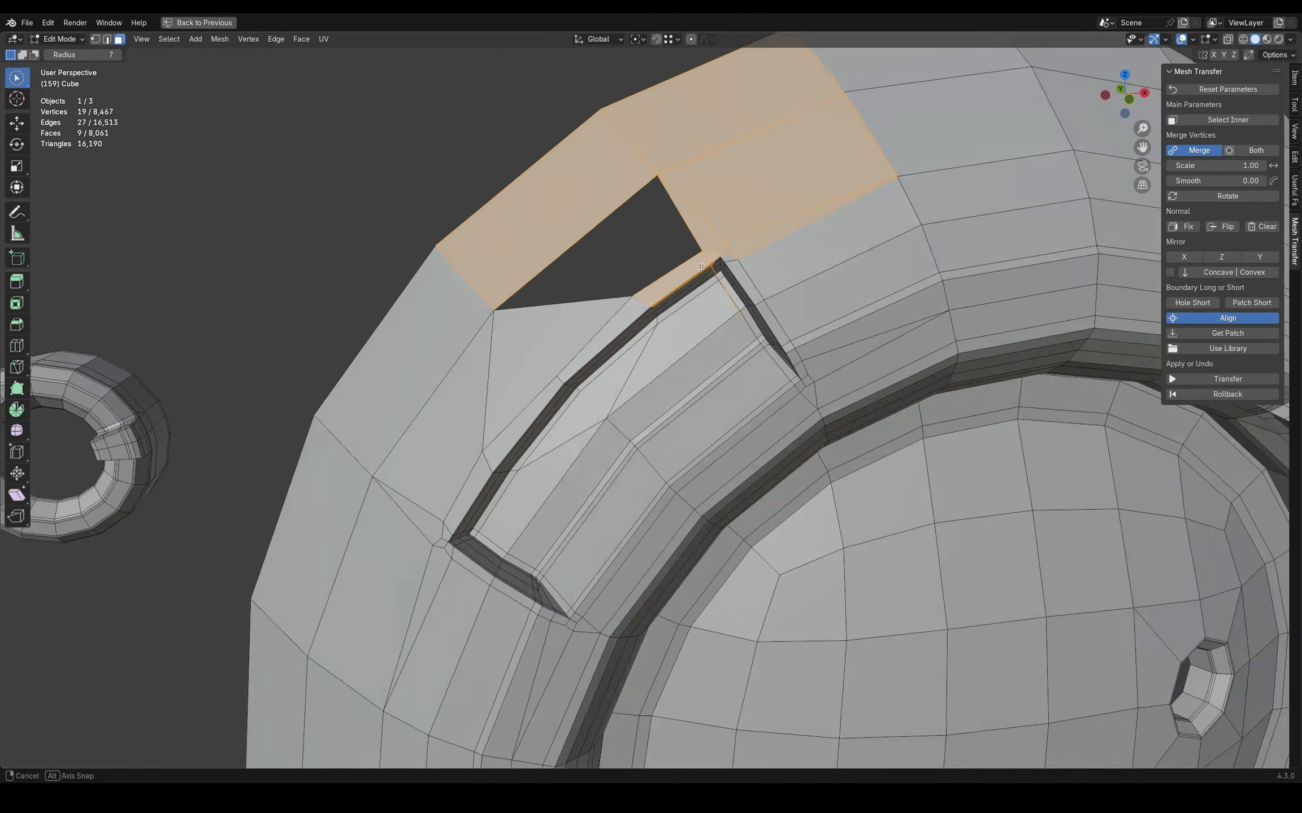
pyautogui.moveTo(701, 267); pyautogui.dragTo(616, 283, button='middle')
# Step: Select the boundary loop of the remaining opening at the slot's corner and fill it with a face
pyautogui.press('2')
pyautogui.click(595, 274)
pyautogui.rightClick(595, 274)
pyautogui.click(572, 391)
pyautogui.press('3')
pyautogui.press('2')
pyautogui.keyDown('alt'); pyautogui.click(573, 240); pyautogui.keyUp('alt')
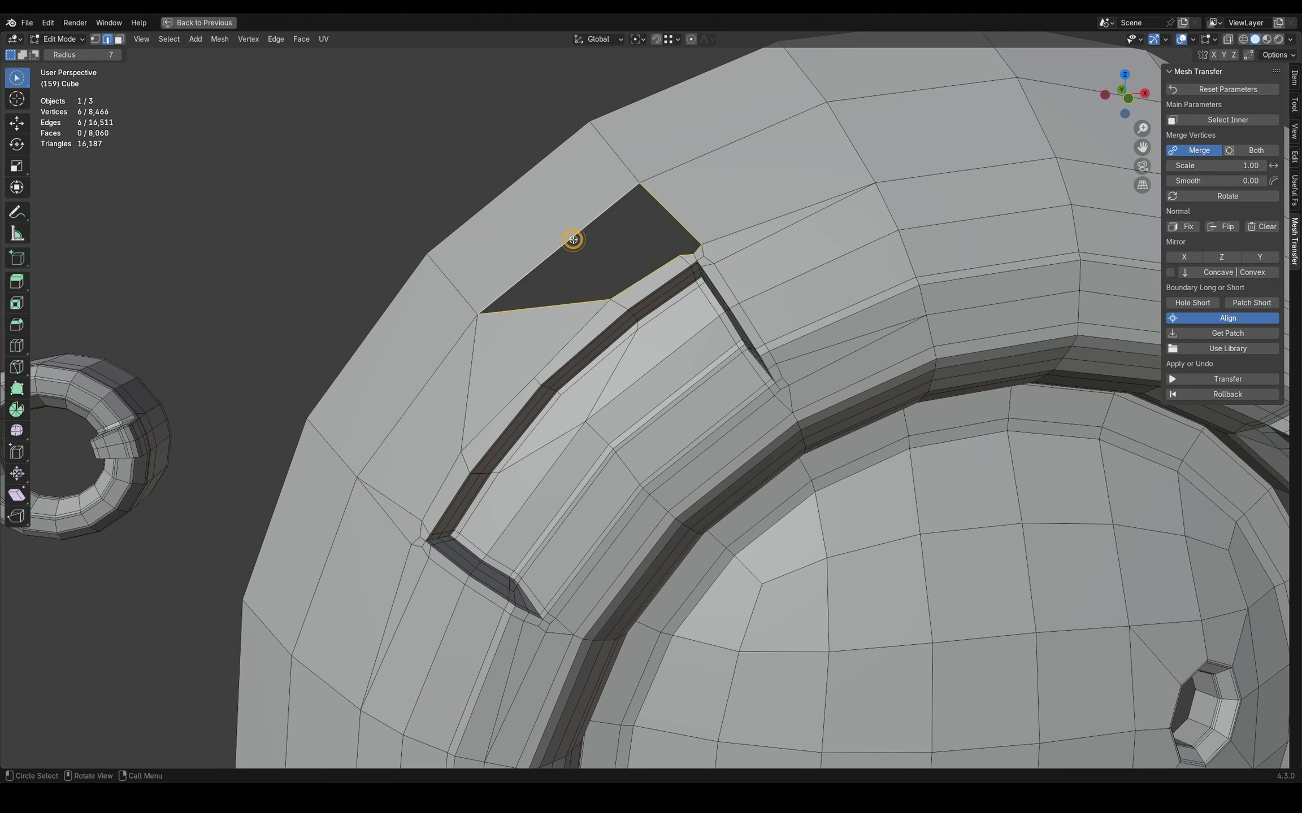
pyautogui.press('f')
pyautogui.press('3')
# Step: Select the faces around the slot's filled corner and transfer the corner patch onto them with Mirror X enabled
pyautogui.moveTo(575, 238); pyautogui.dragTo(699, 265)
pyautogui.moveTo(687, 207); pyautogui.dragTo(689, 156)
pyautogui.moveTo(691, 199); pyautogui.dragTo(686, 180, button='middle')
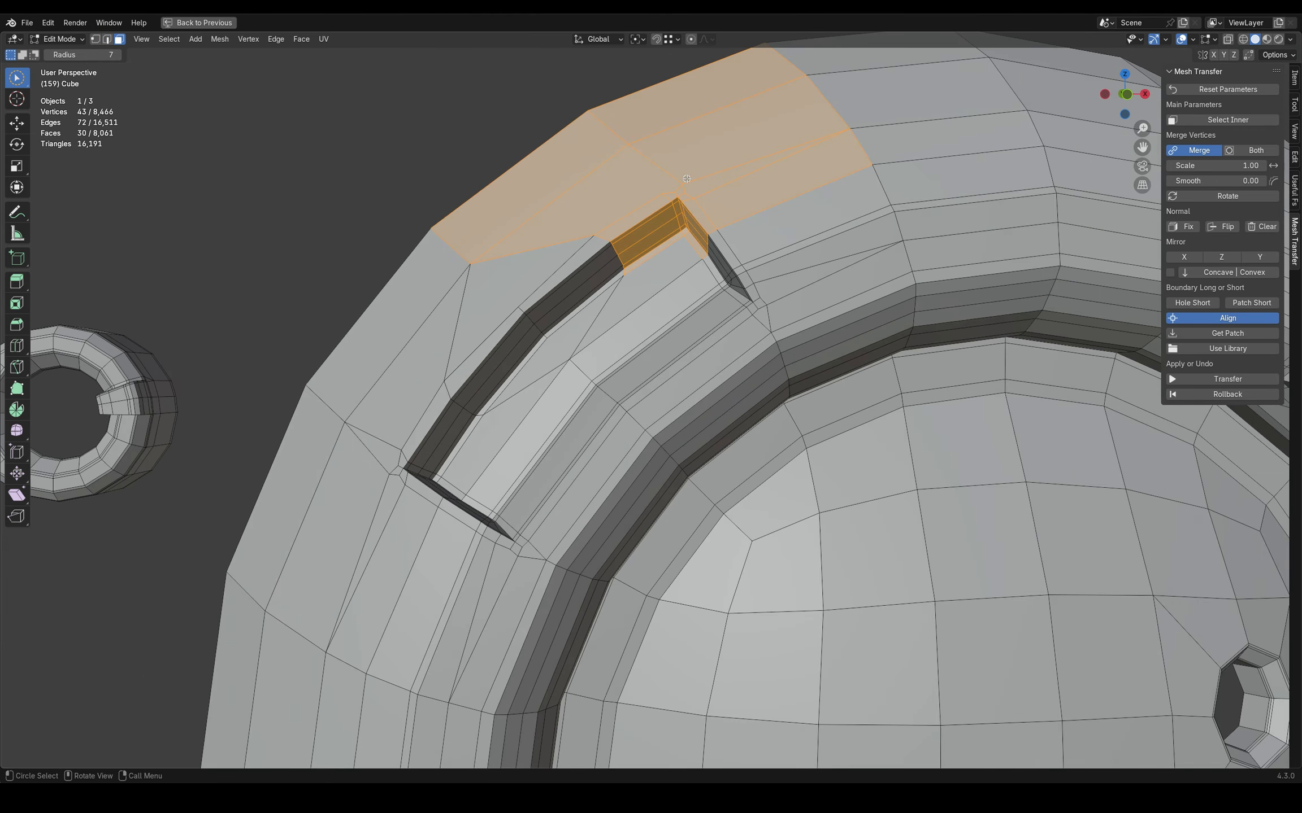
pyautogui.click(1202, 392)
pyautogui.click(1184, 257)
pyautogui.click(1224, 379)
pyautogui.moveTo(510, 121); pyautogui.dragTo(461, 121, button='middle')
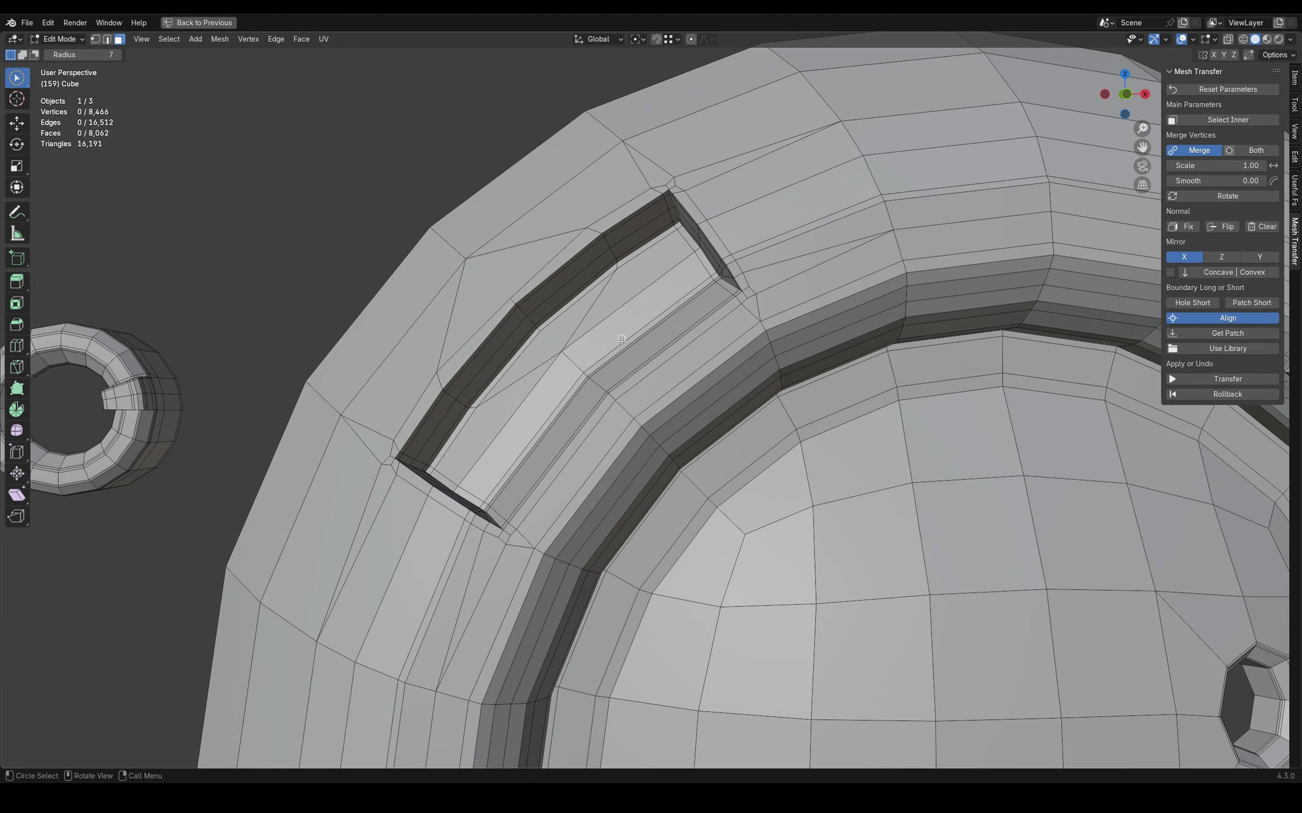
# Step: Select the whole long slot with its surrounding faces and store it as the patch
pyautogui.click(593, 339)
pyautogui.press('ctrl+KP_Add')
pyautogui.press('ctrl+KP_Add')
pyautogui.press('ctrl+KP_Add')
pyautogui.press('ctrl+KP_Add')
pyautogui.press('ctrl+KP_Add')
pyautogui.scroll(-1, 622, 346)
pyautogui.press('ctrl+KP_Add')
pyautogui.moveTo(622, 345)
pyautogui.mouseDown(button='middle')
pyautogui.moveTo(634, 337)
pyautogui.moveTo(546, 152)
pyautogui.mouseUp(button='middle')
pyautogui.scroll(-2, 634, 337)
pyautogui.scroll(2, 531, 317)
# Step: Select face areas on the ring's lower left and right sides and transfer the long slot patch onto them
pyautogui.moveTo(452, 362)
pyautogui.mouseDown()
pyautogui.moveTo(435, 357)
pyautogui.moveTo(511, 559)
pyautogui.mouseUp()
pyautogui.scroll(-2, 488, 580)
pyautogui.hotkey('alt', 'a')
pyautogui.moveTo(973, 370); pyautogui.dragTo(959, 366, button='middle')
pyautogui.scroll(2, 949, 366)
pyautogui.moveTo(898, 333)
pyautogui.mouseDown()
pyautogui.moveTo(1043, 465)
pyautogui.moveTo(906, 678)
pyautogui.mouseUp()
pyautogui.click(1204, 379)
pyautogui.moveTo(1107, 367); pyautogui.dragTo(1085, 367, button='middle')
pyautogui.click(1200, 394)
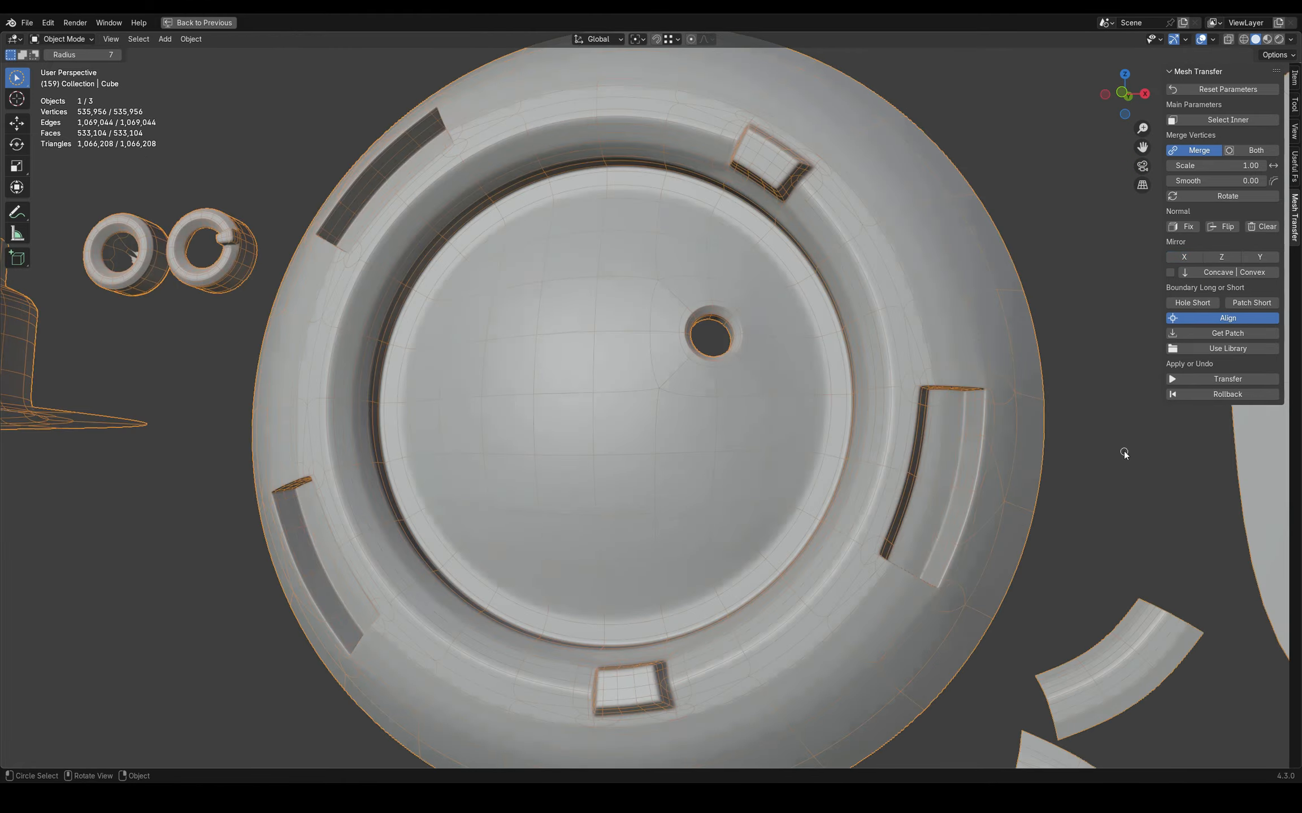
# Step: Return to Edit Mode, select the small rectangular pocket on the ring with its surrounding faces, and store it as the patch
pyautogui.moveTo(1123, 451); pyautogui.dragTo(1081, 455, button='middle')
pyautogui.press('Tab')
pyautogui.scroll(4, 1080, 454)
pyautogui.click(808, 181)
pyautogui.press('ctrl+KP_Add')
pyautogui.moveTo(848, 254); pyautogui.dragTo(864, 255, button='middle')
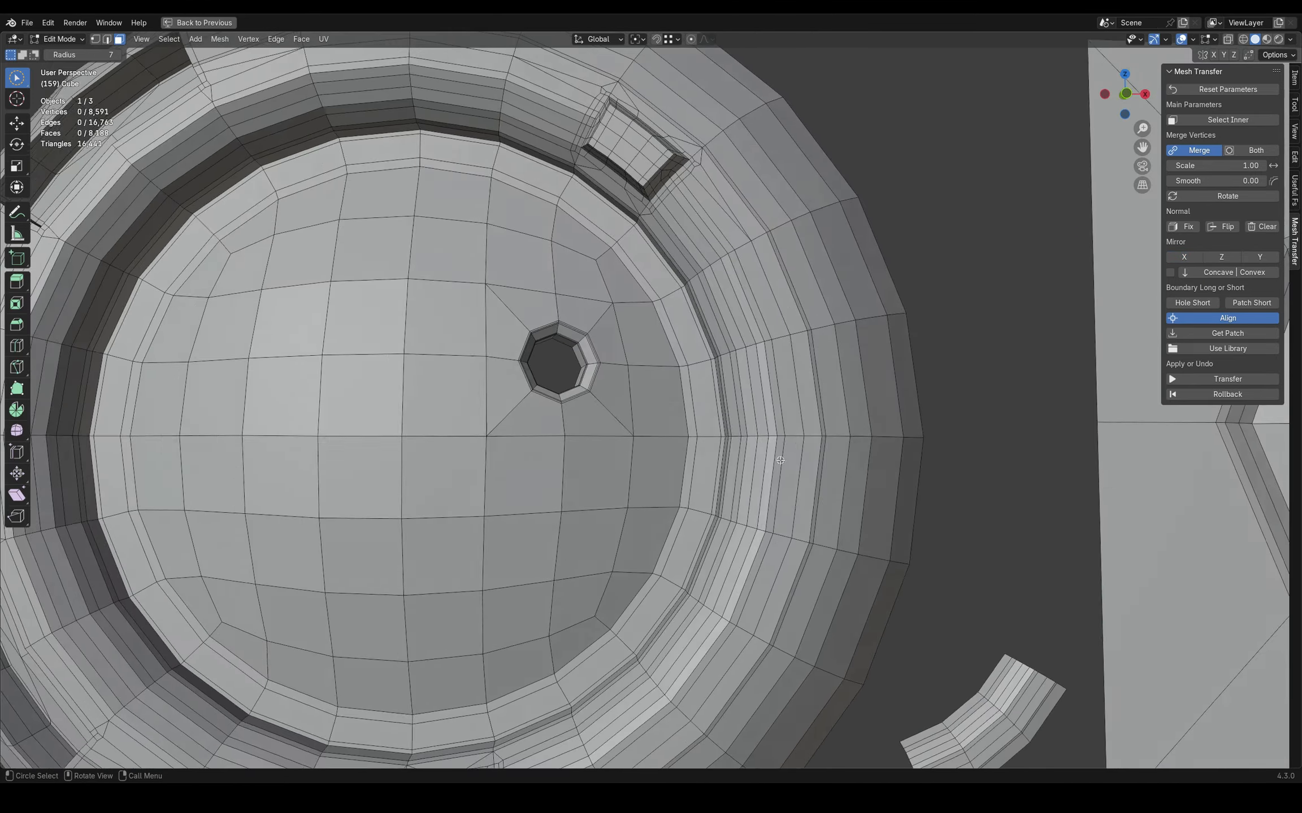
# Step: Select an area on the lower right of the inner ring and transfer the rectangular pocket onto it with Mirror Z enabled
pyautogui.moveTo(831, 458); pyautogui.dragTo(733, 607)
pyautogui.scroll(-3, 733, 607)
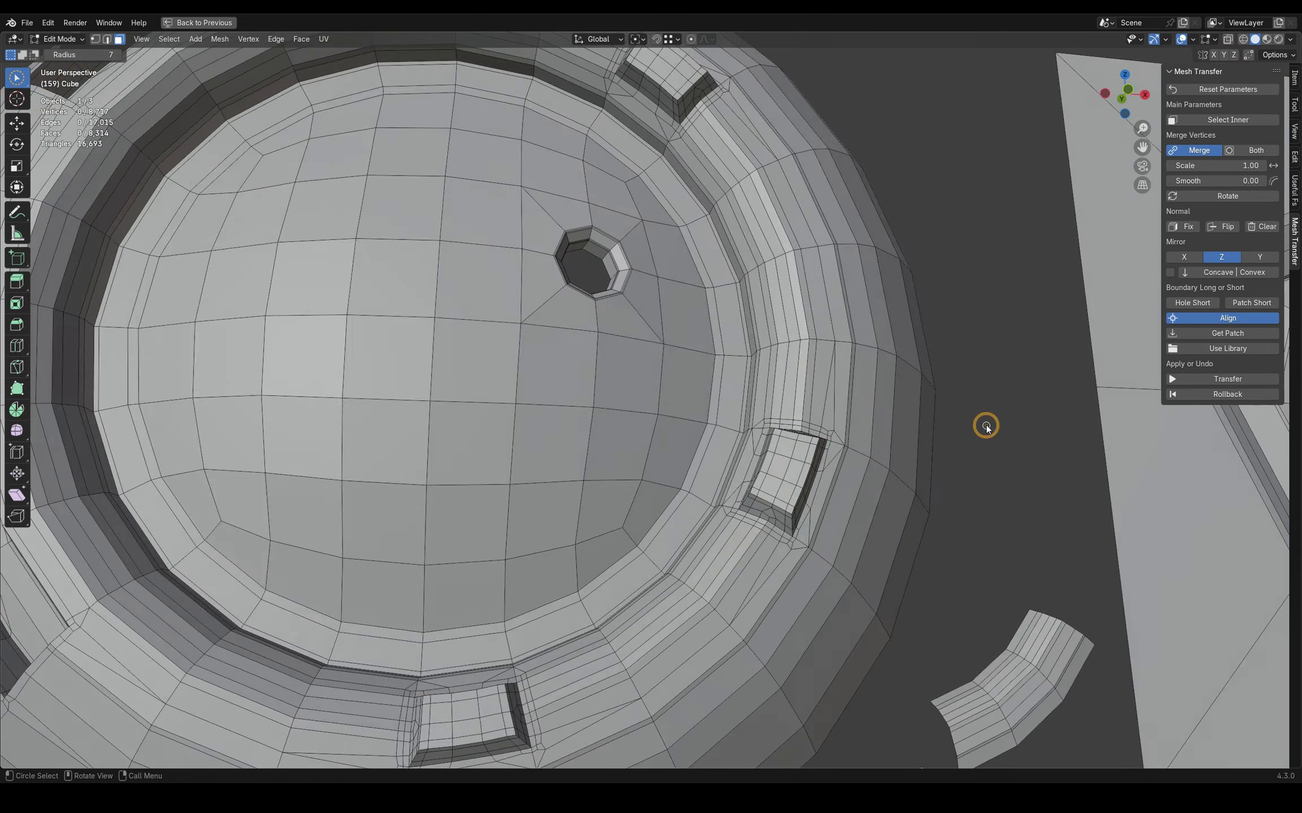
pyautogui.moveTo(985, 427)
pyautogui.mouseDown(button='middle')
pyautogui.moveTo(996, 414)
pyautogui.moveTo(985, 439)
pyautogui.moveTo(941, 426)
pyautogui.moveTo(969, 418)
pyautogui.mouseUp(button='middle')
pyautogui.scroll(-3, 968, 418)
# Step: Store the dome's hole with its surrounding faces as the patch and transfer it onto the dome's lower left with Mirror Z enabled
pyautogui.keyDown('shift'); pyautogui.moveTo(748, 349); pyautogui.dragTo(857, 342, button='middle'); pyautogui.keyUp('shift')
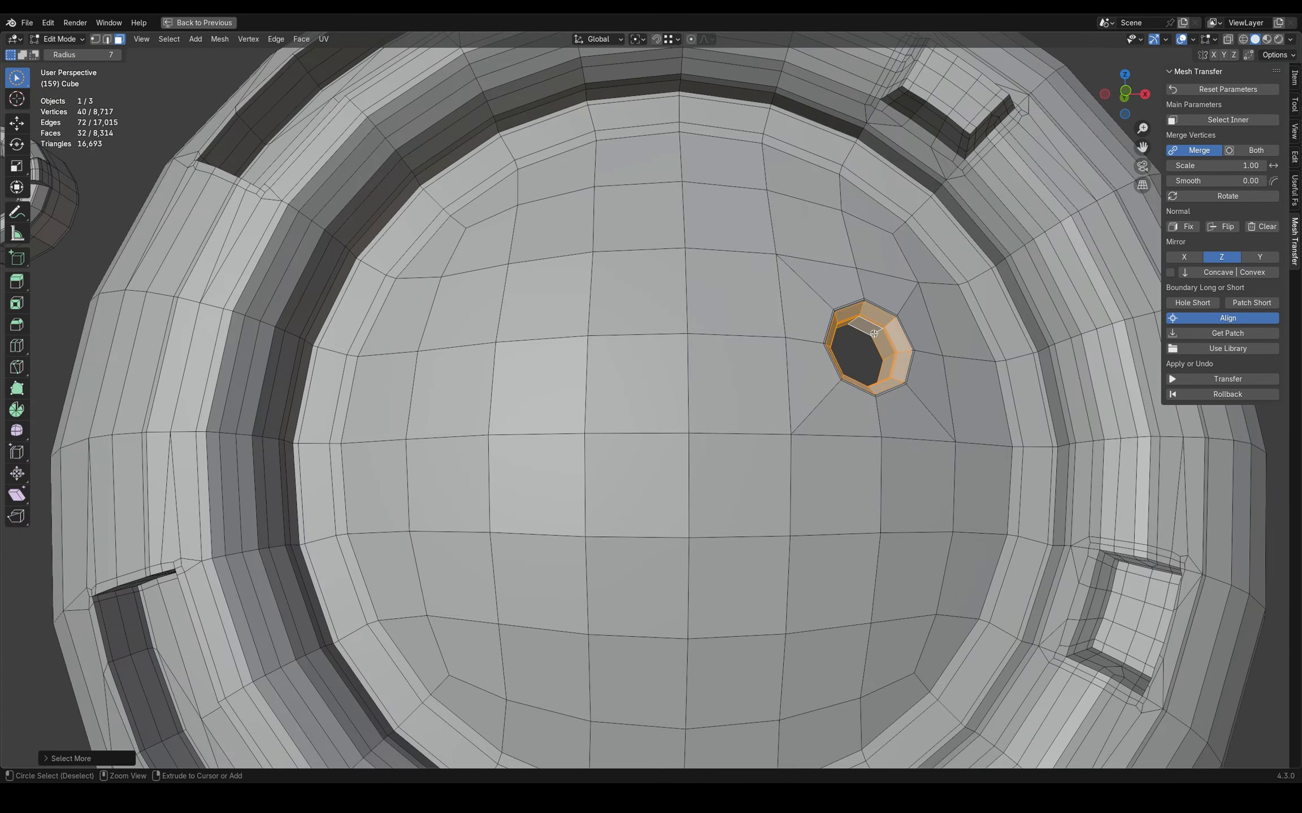
pyautogui.press('ctrl+KP_Add')
pyautogui.scroll(-2, 650, 395)
pyautogui.hotkey('alt', 'a')
pyautogui.scroll(-5, 1151, 468)
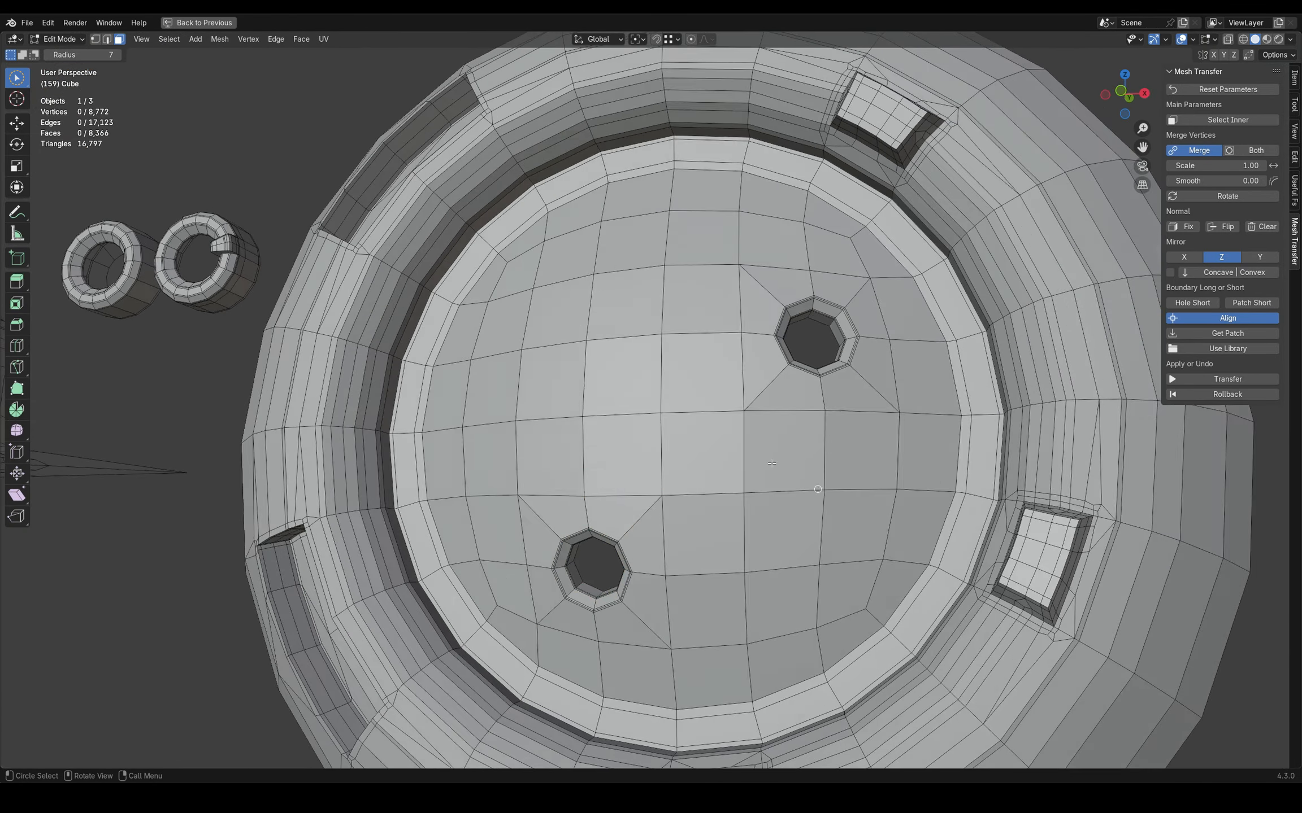
# Step: Select everything linked to the stepped cylinder and its square base and store it as the patch with Patch Short enabled
pyautogui.scroll(4, 654, 401)
pyautogui.moveTo(518, 320); pyautogui.dragTo(495, 217, button='middle')
pyautogui.moveTo(443, 631); pyautogui.dragTo(503, 306, button='middle')
pyautogui.click(503, 305)
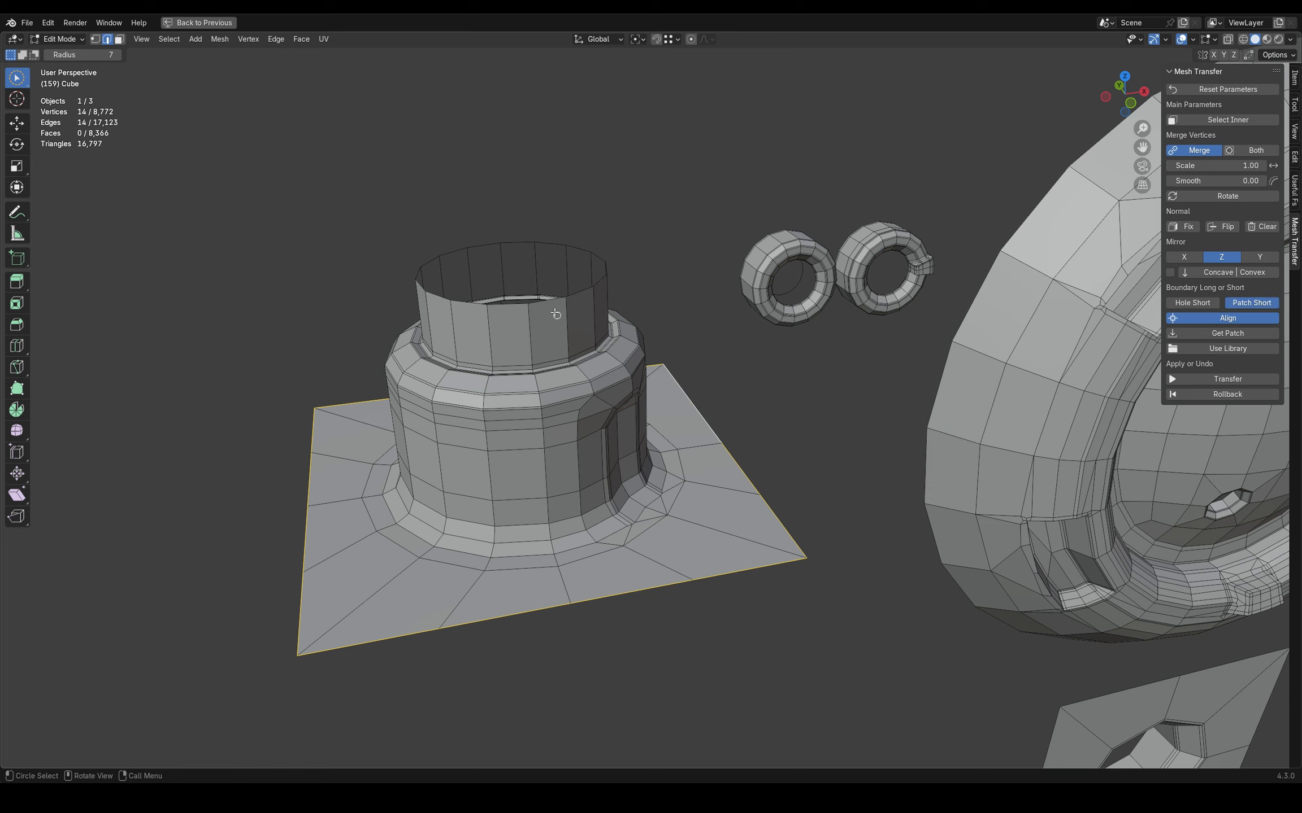
pyautogui.hotkey('ctrl', 'l')
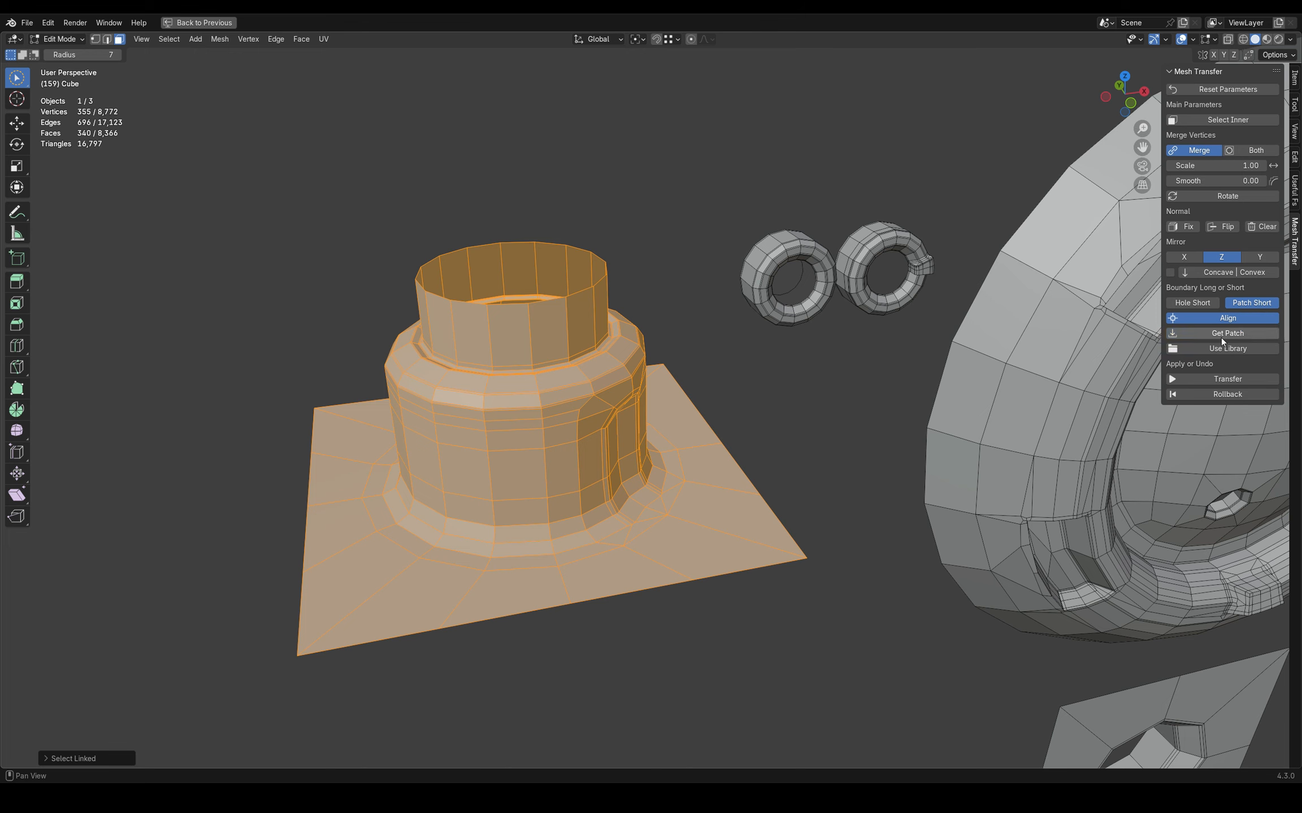
# Step: Select the open rim loop at the top of the stepped cylinder and transfer the stored patch onto it
pyautogui.click(753, 376)
pyautogui.press('2')
pyautogui.keyDown('alt'); pyautogui.click(516, 241); pyautogui.keyUp('alt')
pyautogui.moveTo(748, 374); pyautogui.dragTo(708, 389, button='middle')
pyautogui.click(1196, 377)
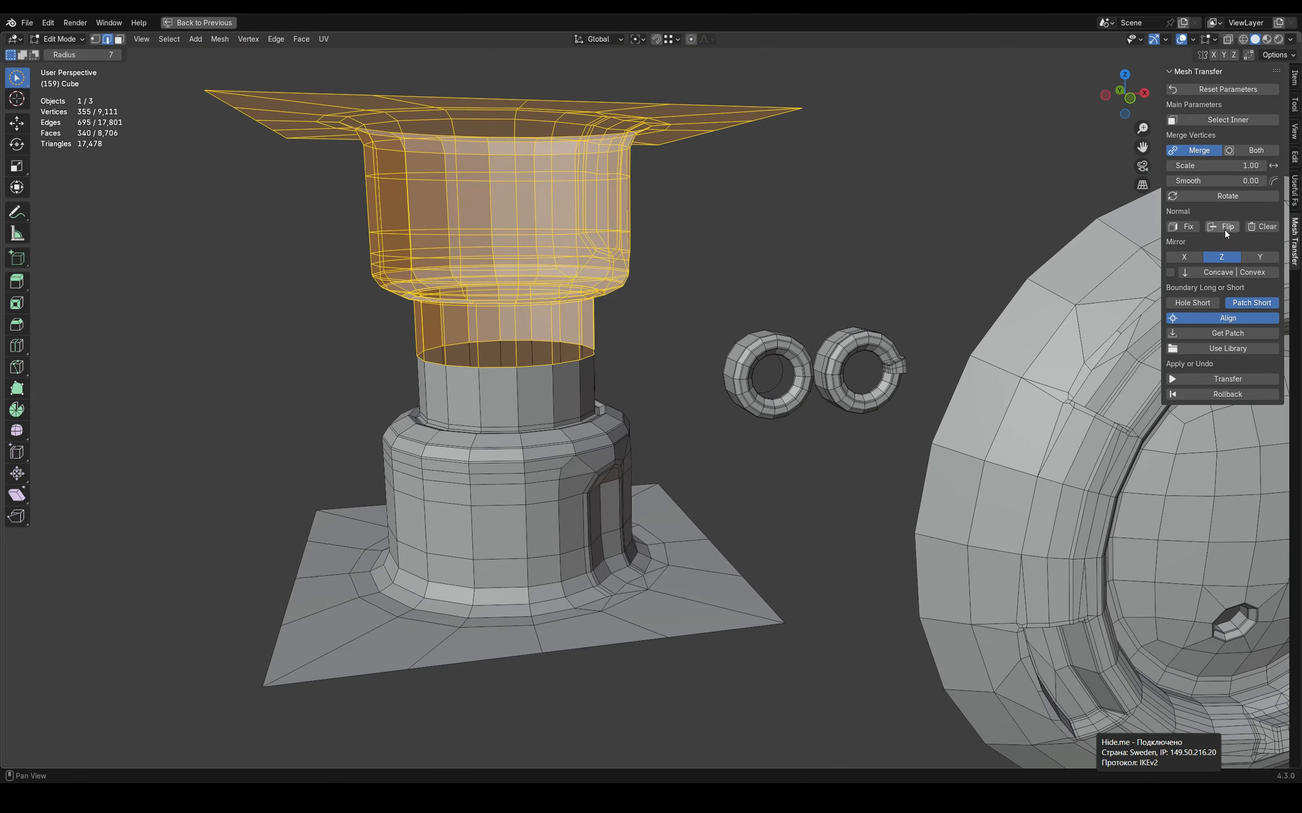
# Step: Flip the normals of the transferred cylinder patch and check it outside Edit Mode before returning
pyautogui.click(1224, 230)
pyautogui.moveTo(977, 283); pyautogui.dragTo(948, 276, button='middle')
pyautogui.click(831, 286)
pyautogui.press('Tab')
pyautogui.moveTo(832, 286)
pyautogui.mouseDown(button='middle')
pyautogui.moveTo(766, 269)
pyautogui.moveTo(836, 277)
pyautogui.mouseUp(button='middle')
pyautogui.press('Tab')
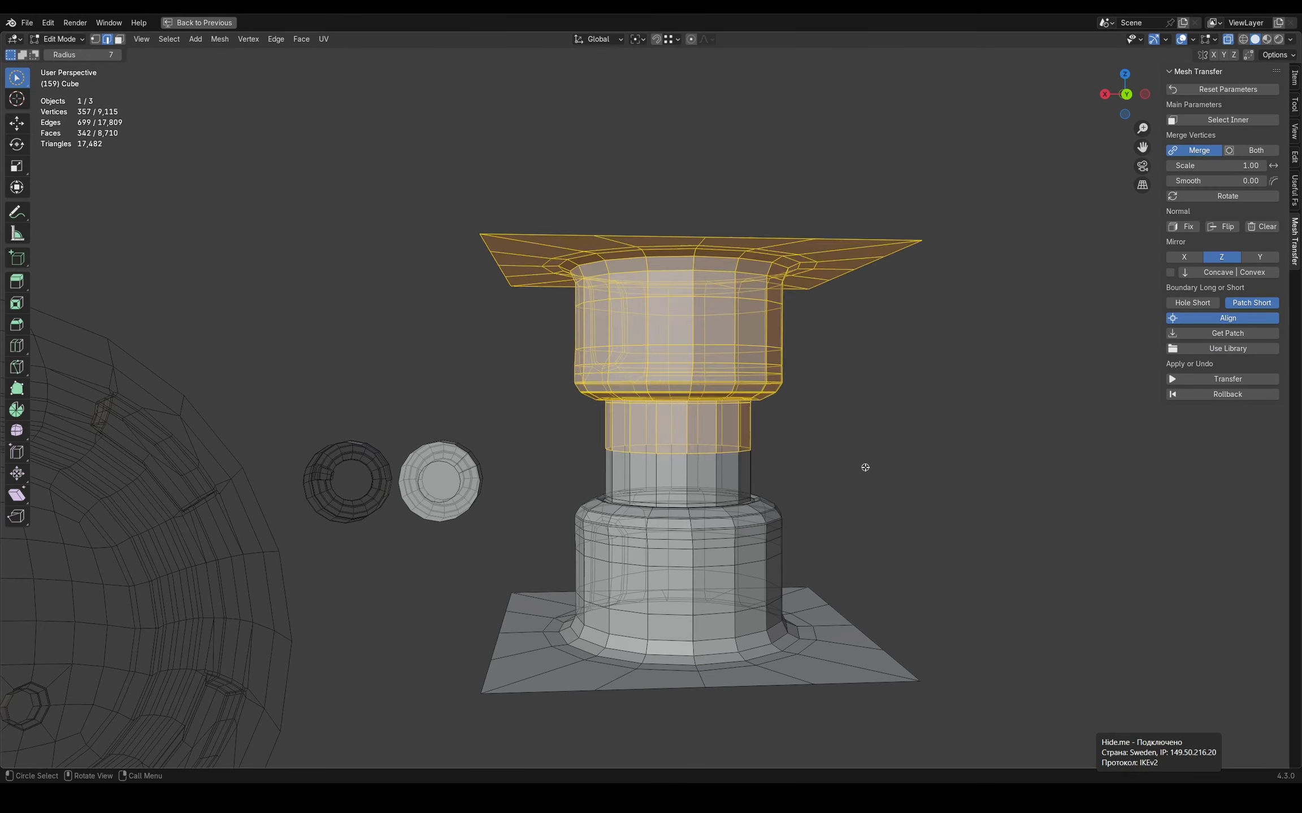
# Step: Select the outer boundary of the upper square plate and extrude it upward to form an open block
pyautogui.keyDown('alt'); pyautogui.click(845, 239); pyautogui.keyUp('alt')
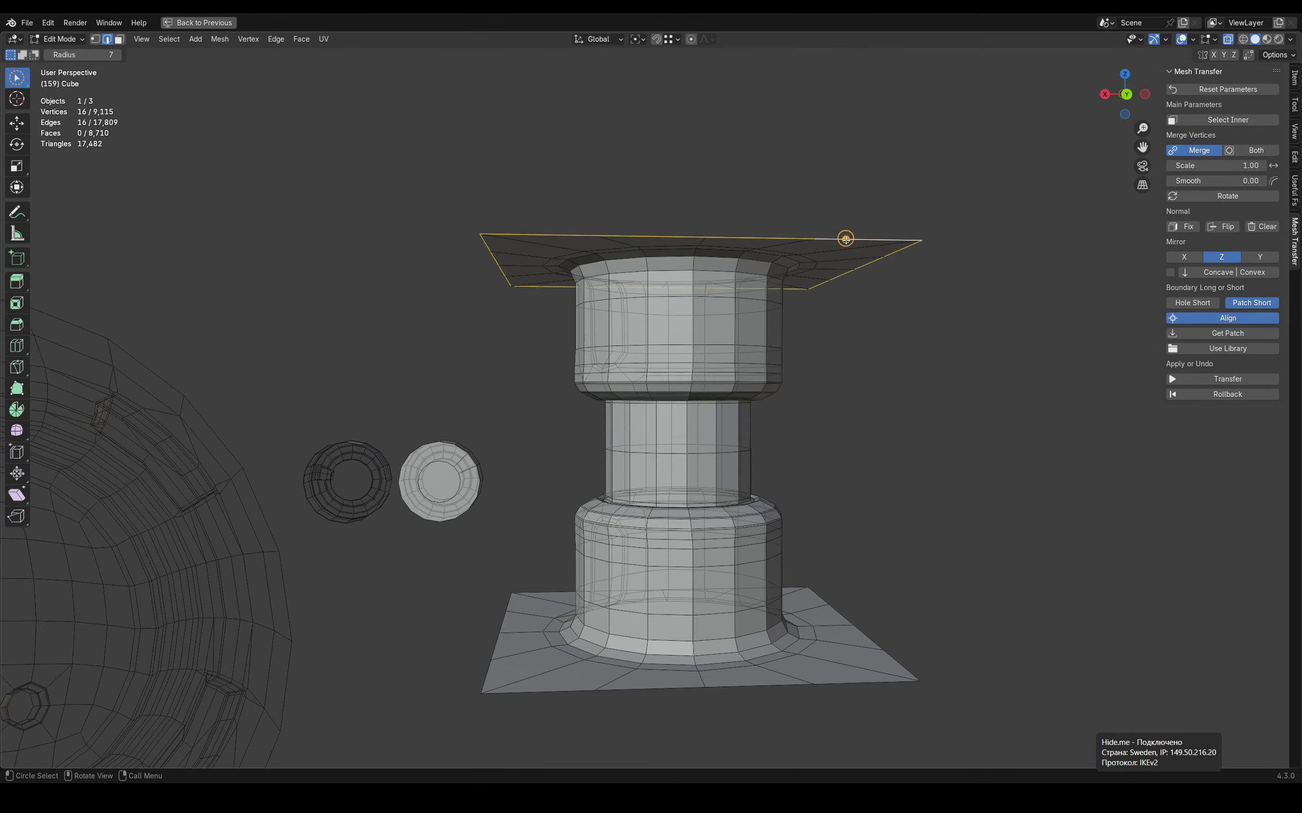
pyautogui.press('e')
pyautogui.press('Escape')
pyautogui.moveTo(846, 239); pyautogui.dragTo(825, 383, button='middle')
pyautogui.moveTo(665, 287); pyautogui.dragTo(665, 169)
# Step: Select all faces of the lower stepped cylinder and its square base and store them as the patch with Patch Short disabled
pyautogui.moveTo(813, 406)
pyautogui.mouseDown(button='middle')
pyautogui.moveTo(851, 465)
pyautogui.moveTo(816, 367)
pyautogui.mouseUp(button='middle')
pyautogui.press('3')
pyautogui.moveTo(835, 423)
pyautogui.keyDown('ctrl'); pyautogui.mouseDown(button='right')
pyautogui.moveTo(636, 703)
pyautogui.moveTo(517, 415)
pyautogui.mouseUp(button='right'); pyautogui.keyUp('ctrl')
pyautogui.moveTo(532, 407); pyautogui.dragTo(576, 423, button='middle')
pyautogui.press('w')
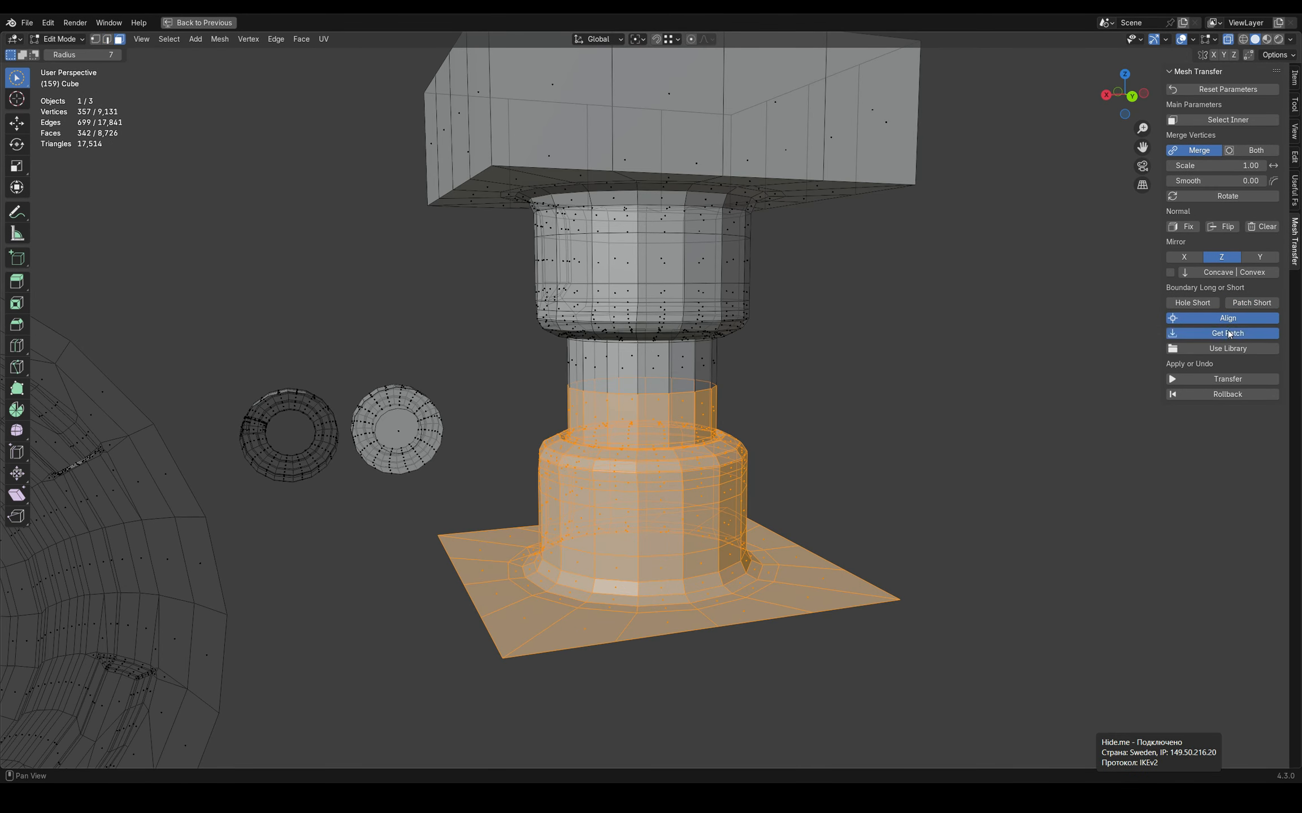
pyautogui.click(1228, 333)
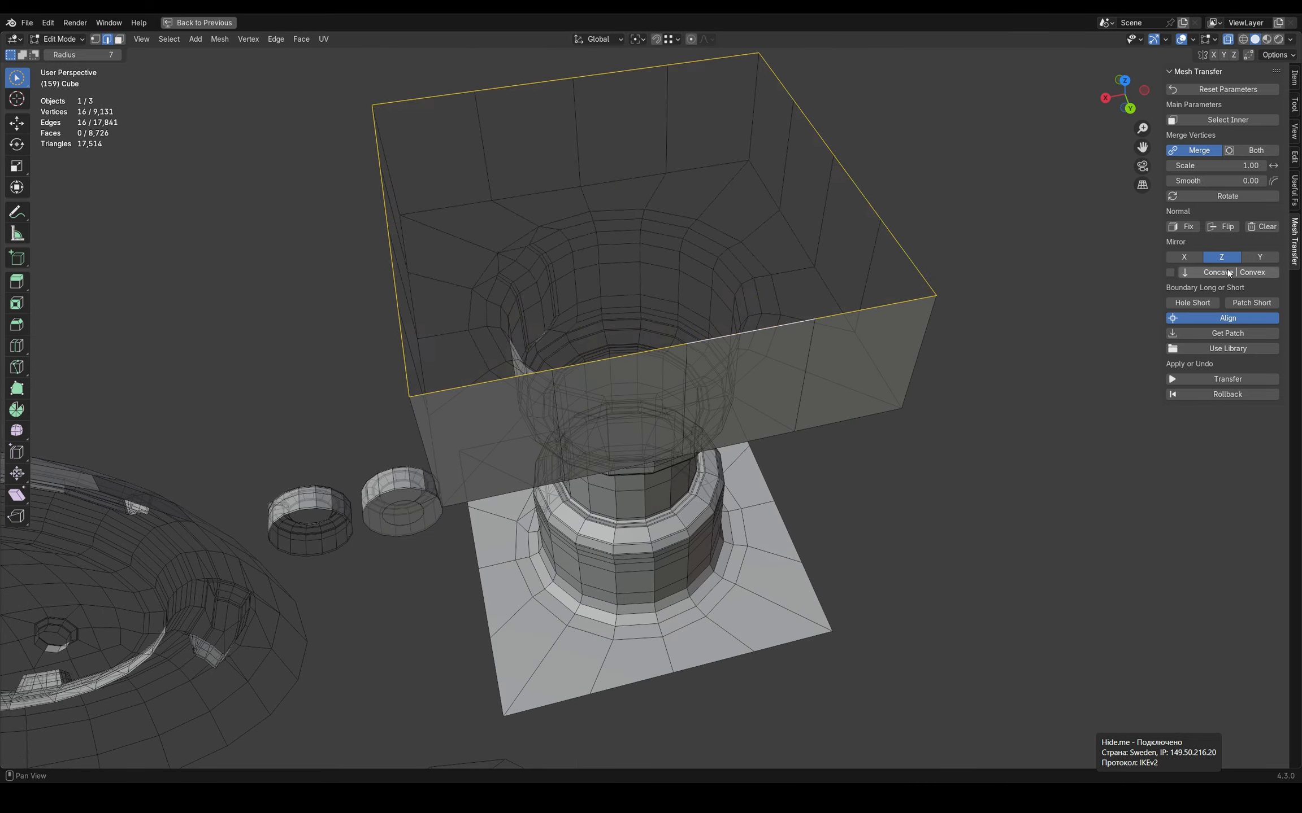
# Step: Transfer the stored patch onto the open square rim of the extruded block and check it outside Edit Mode
pyautogui.click(1228, 380)
pyautogui.moveTo(864, 429); pyautogui.dragTo(734, 377, button='middle')
pyautogui.scroll(-2, 836, 396)
pyautogui.hotkey('alt', 'z')
pyautogui.press('Tab')
pyautogui.press('Tab')
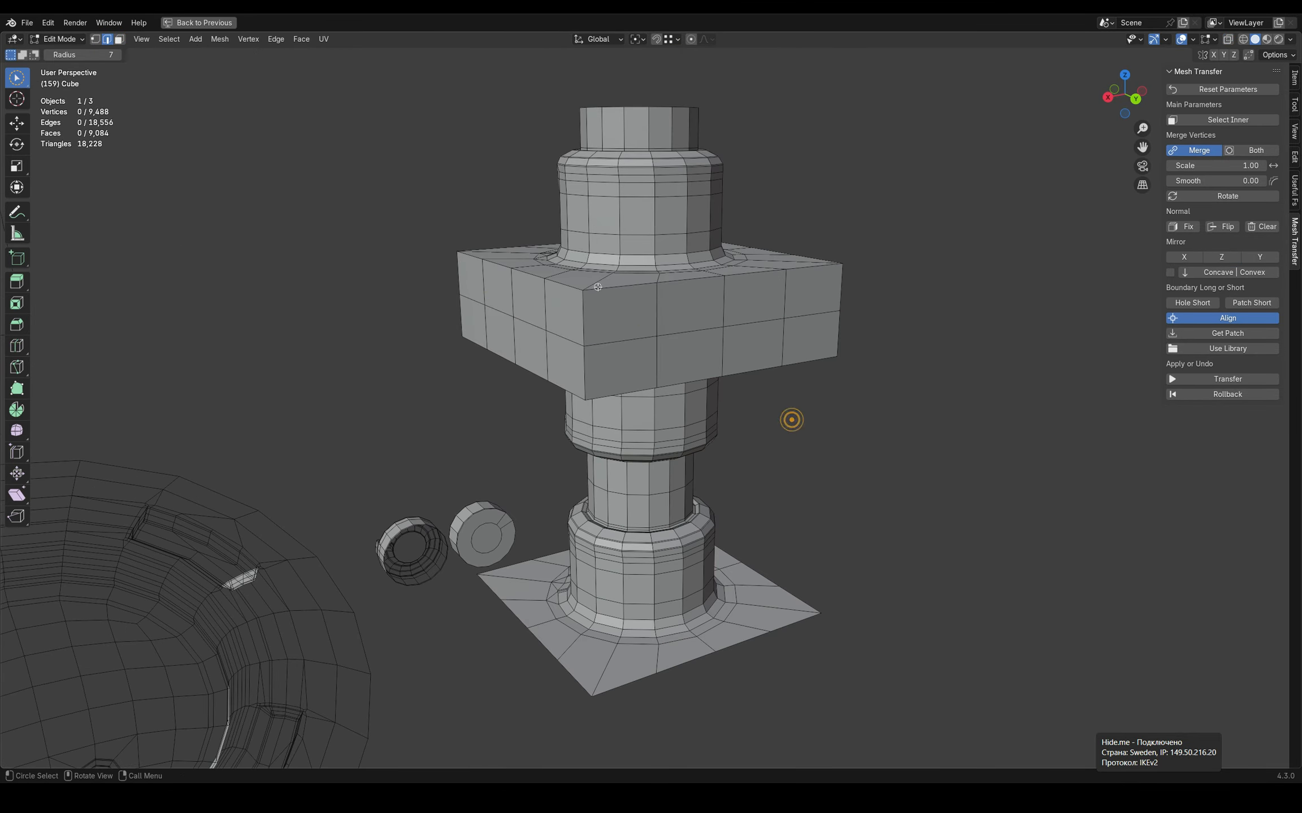
# Step: Bevel the block's upper outer edge loop, and give the two resulting edge loops a narrow bevel
pyautogui.keyDown('alt'); pyautogui.click(597, 287); pyautogui.keyUp('alt')
pyautogui.moveTo(610, 294); pyautogui.dragTo(632, 339, button='middle')
pyautogui.hotkey('ctrl', 'b')
pyautogui.moveTo(673, 351); pyautogui.dragTo(667, 389)
pyautogui.keyDown('alt'); pyautogui.click(638, 325); pyautogui.keyUp('alt')
pyautogui.keyDown('alt'); pyautogui.keyDown('shift'); pyautogui.click(638, 367); pyautogui.keyUp('shift'); pyautogui.keyUp('alt')
# Step: Select the vertical edges at the block's front corner and bevel them
pyautogui.moveTo(650, 418); pyautogui.dragTo(650, 283, button='middle')
pyautogui.press('1')
pyautogui.press('2')
pyautogui.moveTo(626, 234); pyautogui.dragTo(626, 396)
pyautogui.moveTo(633, 390); pyautogui.dragTo(680, 343, button='middle')
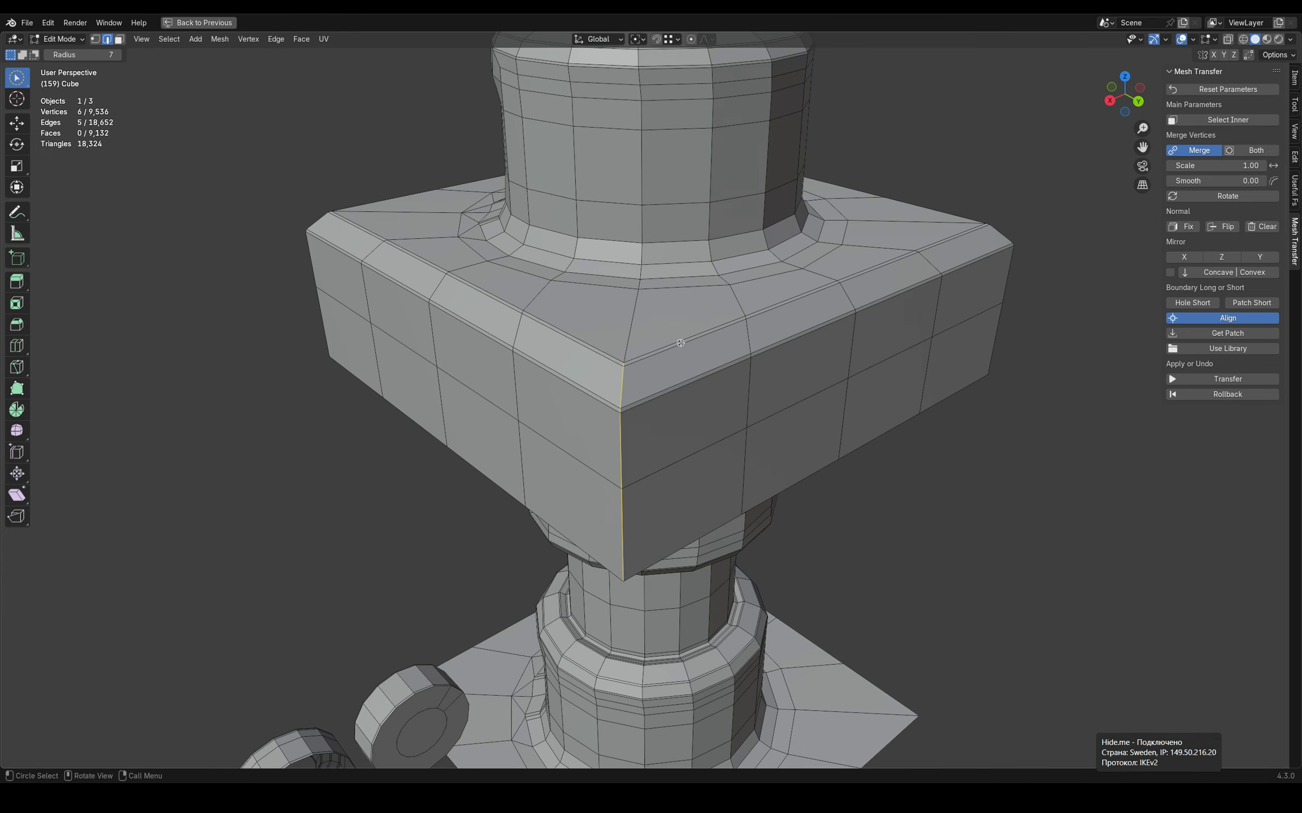
pyautogui.hotkey('ctrl', 'b')
pyautogui.moveTo(713, 308); pyautogui.dragTo(718, 304)
# Step: Slide the apex vertex above the corner bevel toward the cylinder and add a loop cut down the middle of the bevel
pyautogui.moveTo(678, 350); pyautogui.dragTo(673, 396, button='middle')
pyautogui.press('w')
pyautogui.click(629, 478)
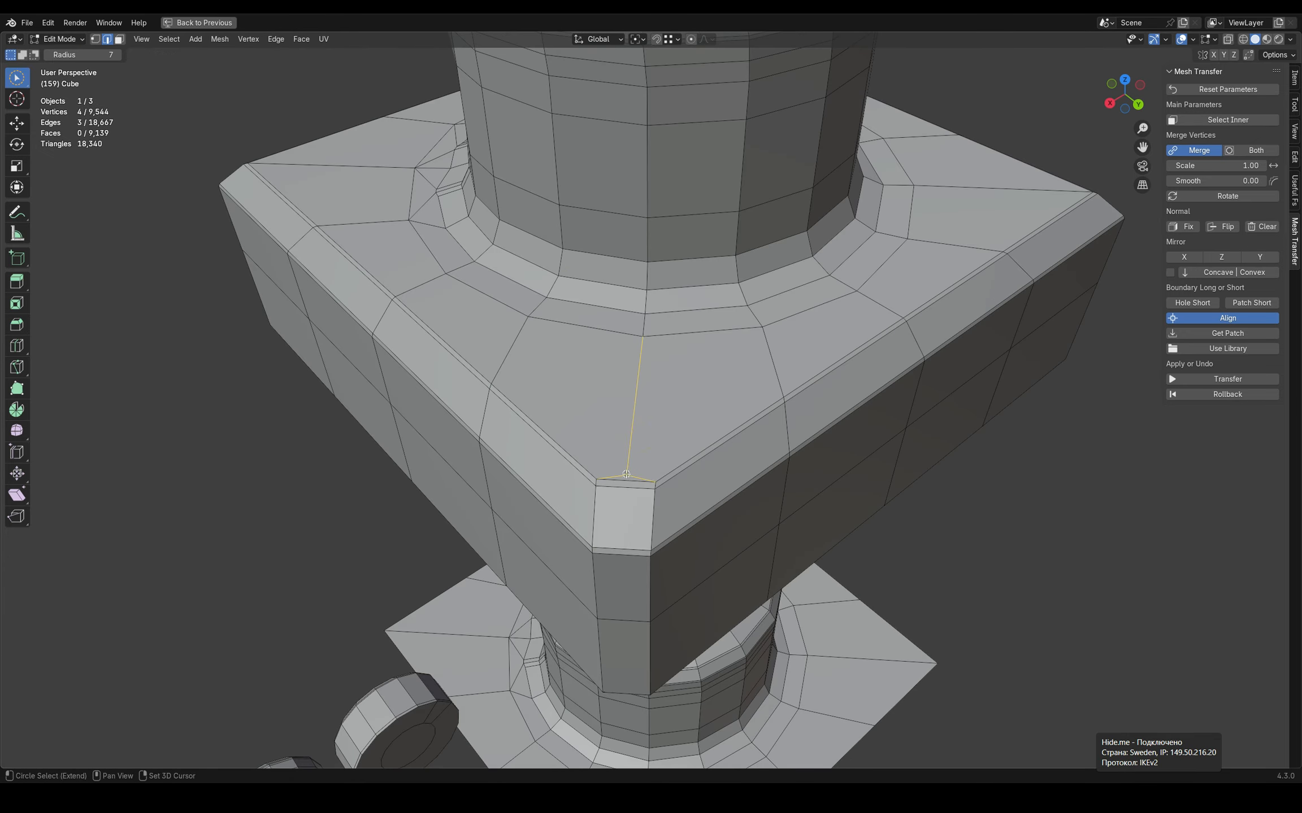
pyautogui.moveTo(629, 478); pyautogui.dragTo(650, 438)
pyautogui.moveTo(669, 452); pyautogui.dragTo(677, 419, button='middle')
pyautogui.hotkey('ctrl', 'r')
pyautogui.click(628, 454)
# Step: Select both vertical edge loops bordering the corner bevel and give them a narrow bevel
pyautogui.press('w')
pyautogui.press('2')
pyautogui.keyDown('alt'); pyautogui.click(657, 395); pyautogui.keyUp('alt')
pyautogui.keyDown('alt'); pyautogui.keyDown('shift'); pyautogui.click(596, 418); pyautogui.keyUp('shift'); pyautogui.keyUp('alt')
pyautogui.hotkey('ctrl', 'b')
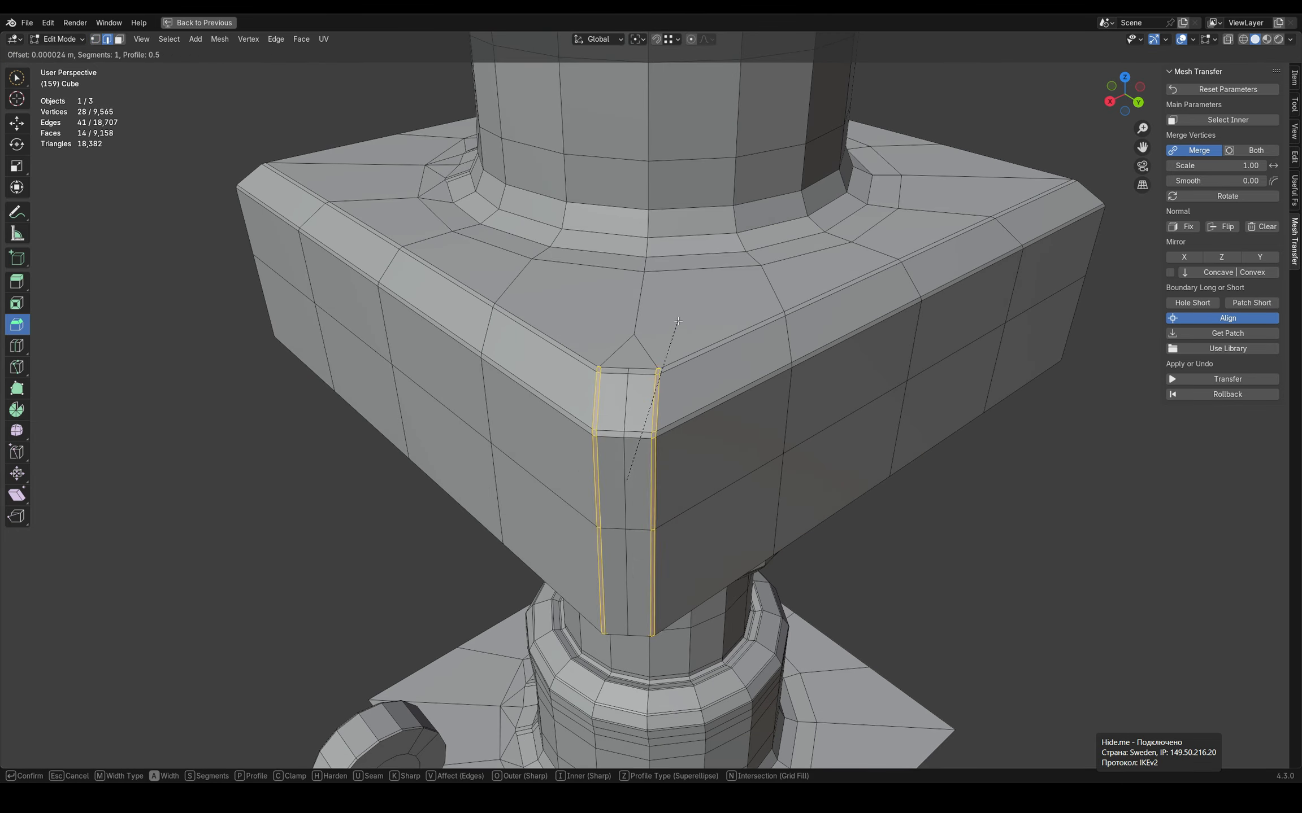
pyautogui.click(675, 330)
# Step: Connect the triangle's apex vertex to the middle vertex on the upper edge of the corner bevel
pyautogui.scroll(8, 599, 515)
pyautogui.press('3')
pyautogui.press('2')
pyautogui.scroll(-8, 819, 503)
pyautogui.press('k')
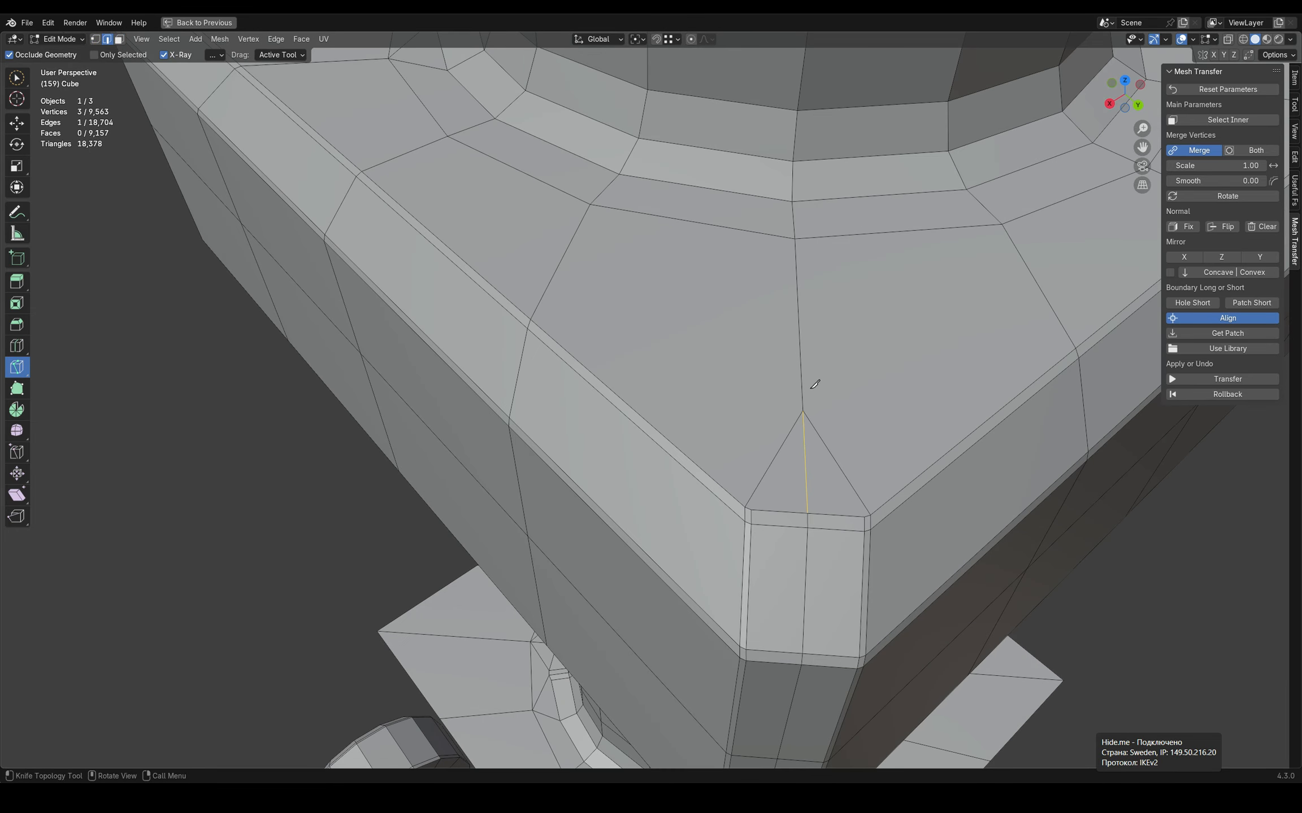
# Step: Enable Auto Merge and snap the triangle's apex vertex onto the ring vertex at the cylinder's foot, checking the shading outside Edit Mode
pyautogui.keyDown('shift'); pyautogui.moveTo(816, 384); pyautogui.dragTo(656, 398, button='middle'); pyautogui.keyUp('shift')
pyautogui.press('1')
pyautogui.click(644, 428)
pyautogui.press('g')
pyautogui.click(1295, 105)
pyautogui.click(1218, 238)
pyautogui.moveTo(644, 427); pyautogui.dragTo(663, 252)
pyautogui.hotkey('shift', 'Tab')
pyautogui.press('w')
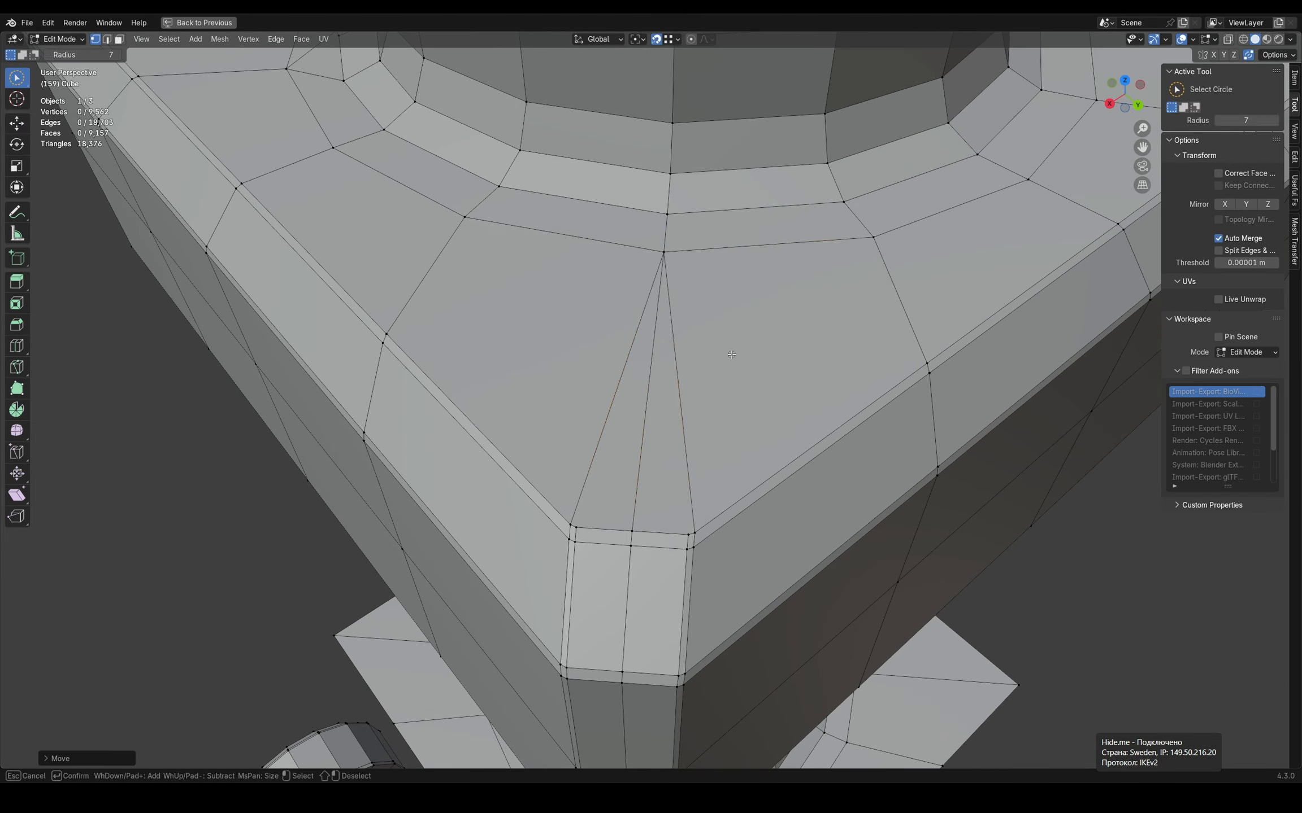
pyautogui.press('Tab')
pyautogui.moveTo(729, 424); pyautogui.dragTo(741, 393, button='middle')
pyautogui.press('Tab')
# Step: Select the flat faces on top of the block, disable Auto Merge and inset the faces slightly
pyautogui.press('3')
pyautogui.moveTo(508, 333); pyautogui.dragTo(847, 316)
pyautogui.click(1218, 239)
pyautogui.click(1294, 242)
pyautogui.moveTo(621, 373); pyautogui.dragTo(751, 362, button='middle')
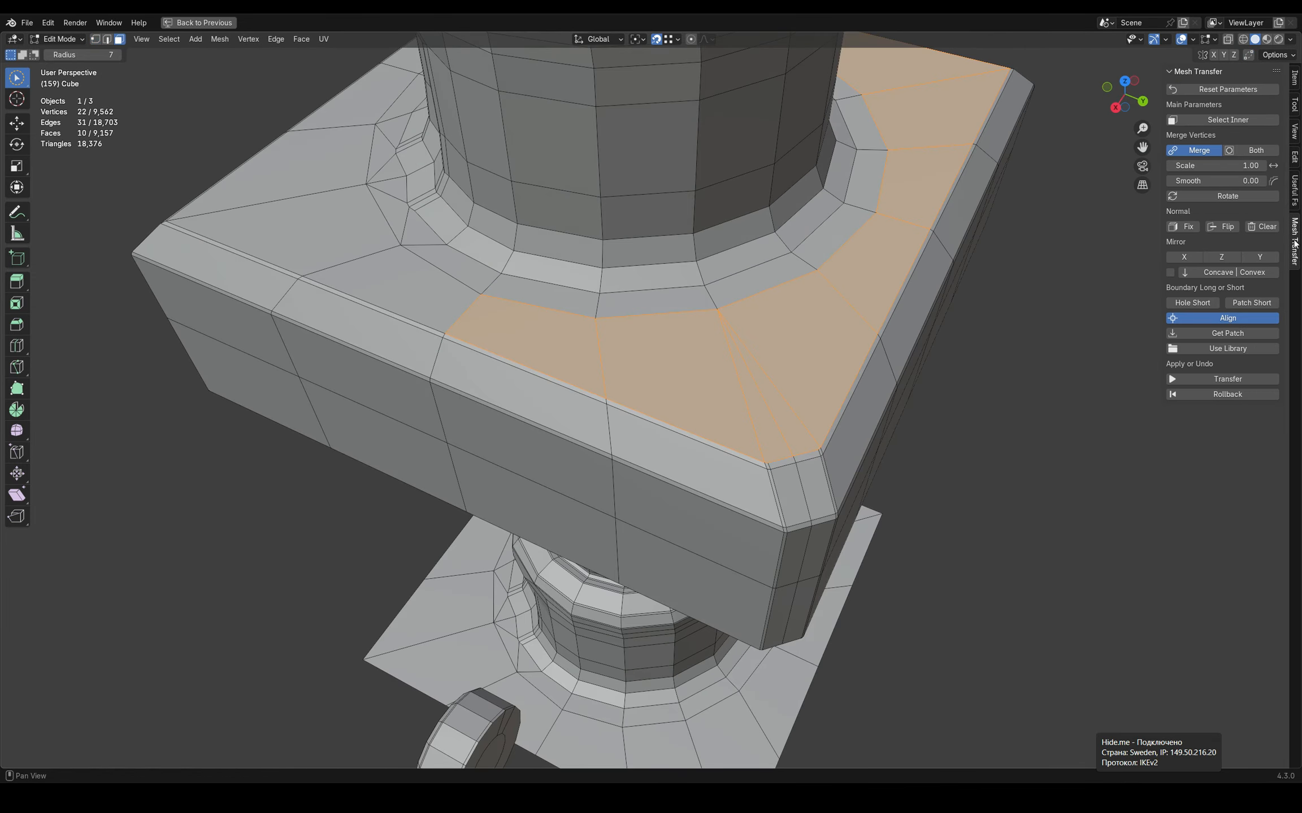
pyautogui.moveTo(650, 339); pyautogui.dragTo(734, 384, button='middle')
pyautogui.moveTo(882, 362); pyautogui.dragTo(800, 313, button='middle')
pyautogui.press('i')
pyautogui.moveTo(800, 313); pyautogui.dragTo(795, 307)
# Step: Dissolve the extra inset edge loop running around the cylinder's foot
pyautogui.press('2')
pyautogui.keyDown('alt'); pyautogui.click(634, 286); pyautogui.keyUp('alt')
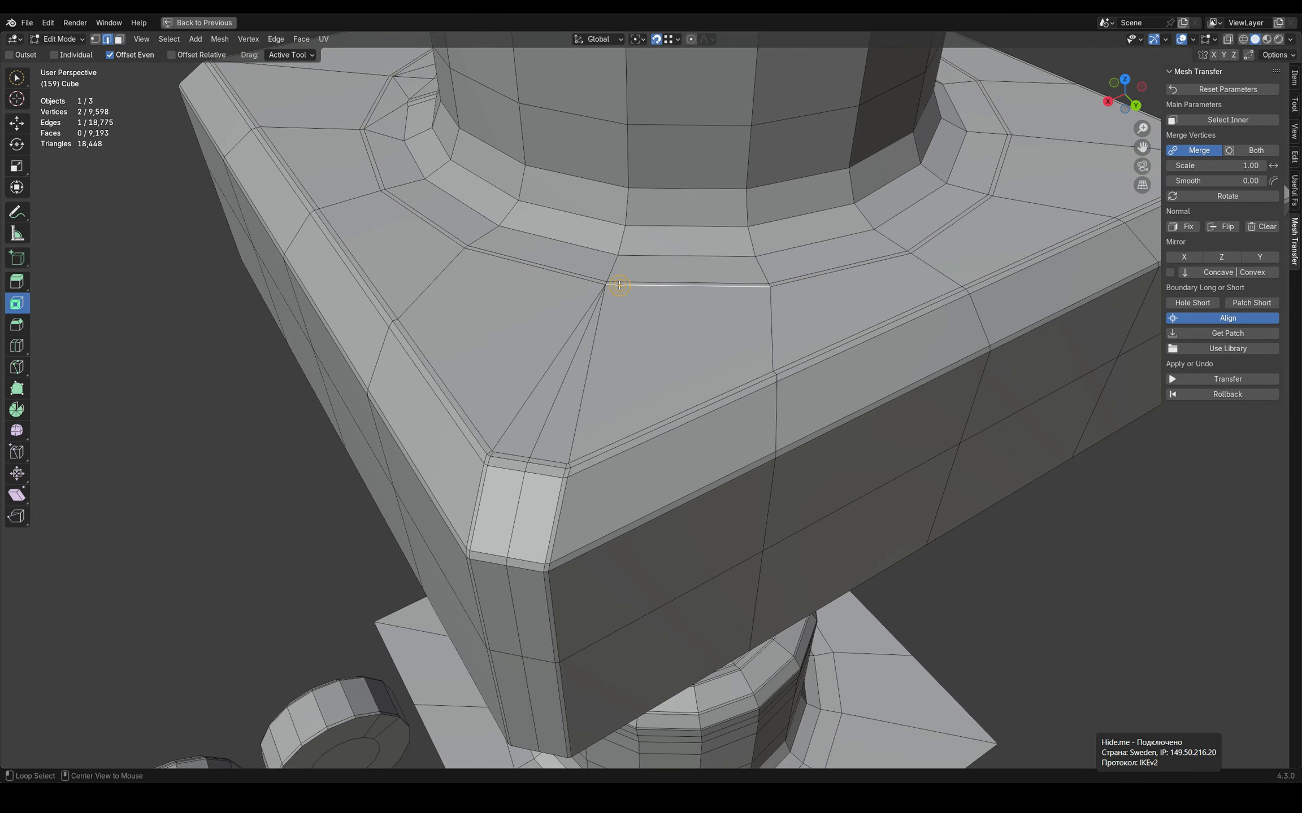
pyautogui.keyDown('alt'); pyautogui.click(619, 286); pyautogui.keyUp('alt')
pyautogui.hotkey('ctrl', 'x')
# Step: Nudge the vertex where the corner edges converge, turn Auto Merge off again and check the shading outside Edit Mode
pyautogui.scroll(5, 607, 282)
pyautogui.press('1')
pyautogui.click(622, 354)
pyautogui.click(1294, 105)
pyautogui.click(1242, 239)
pyautogui.moveTo(621, 354); pyautogui.dragTo(625, 343)
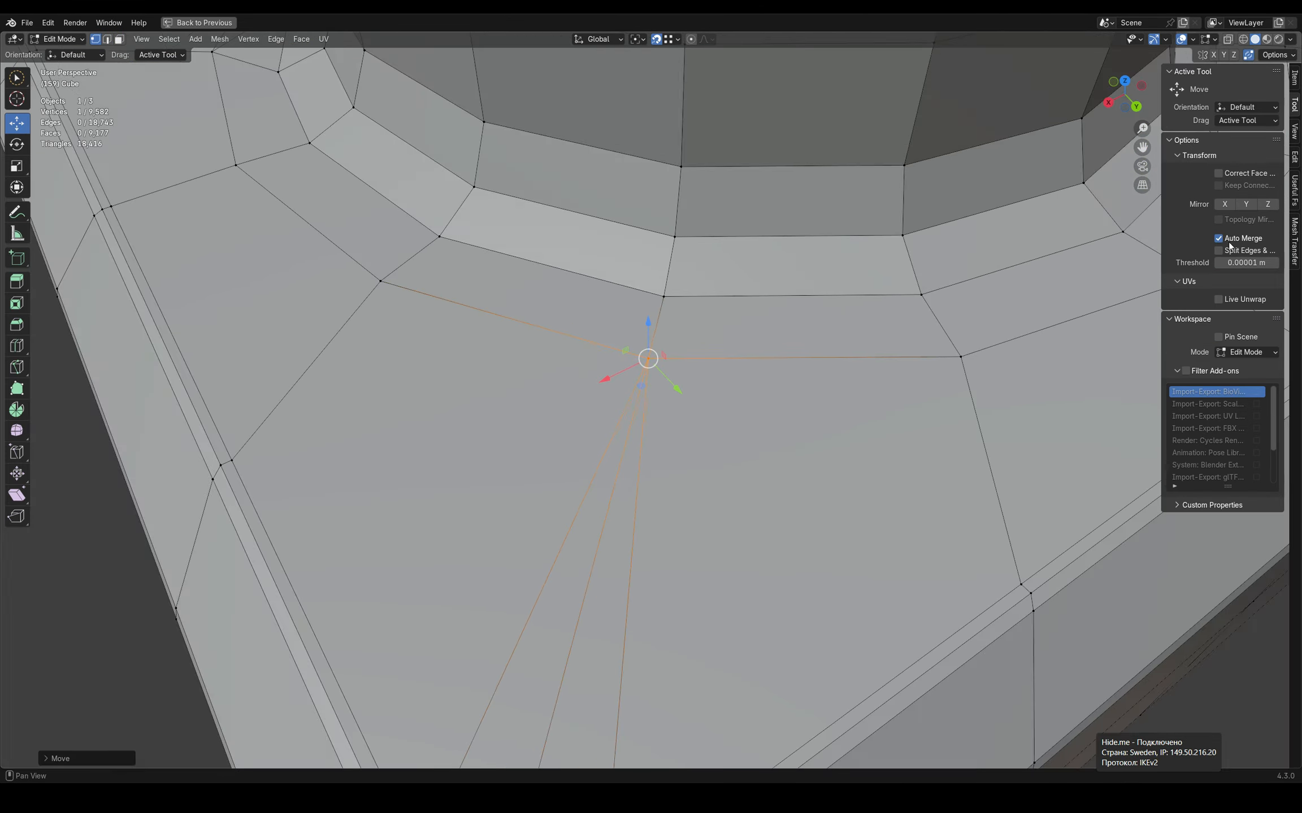
pyautogui.click(1230, 239)
pyautogui.scroll(-4, 680, 406)
pyautogui.hotkey('alt', 'a')
pyautogui.press('Tab')
pyautogui.moveTo(729, 412); pyautogui.dragTo(717, 378, button='middle')
pyautogui.press('Tab')
# Step: Add a horizontal loop cut around the block's sides just below the upper bevel
pyautogui.hotkey('ctrl', 'r')
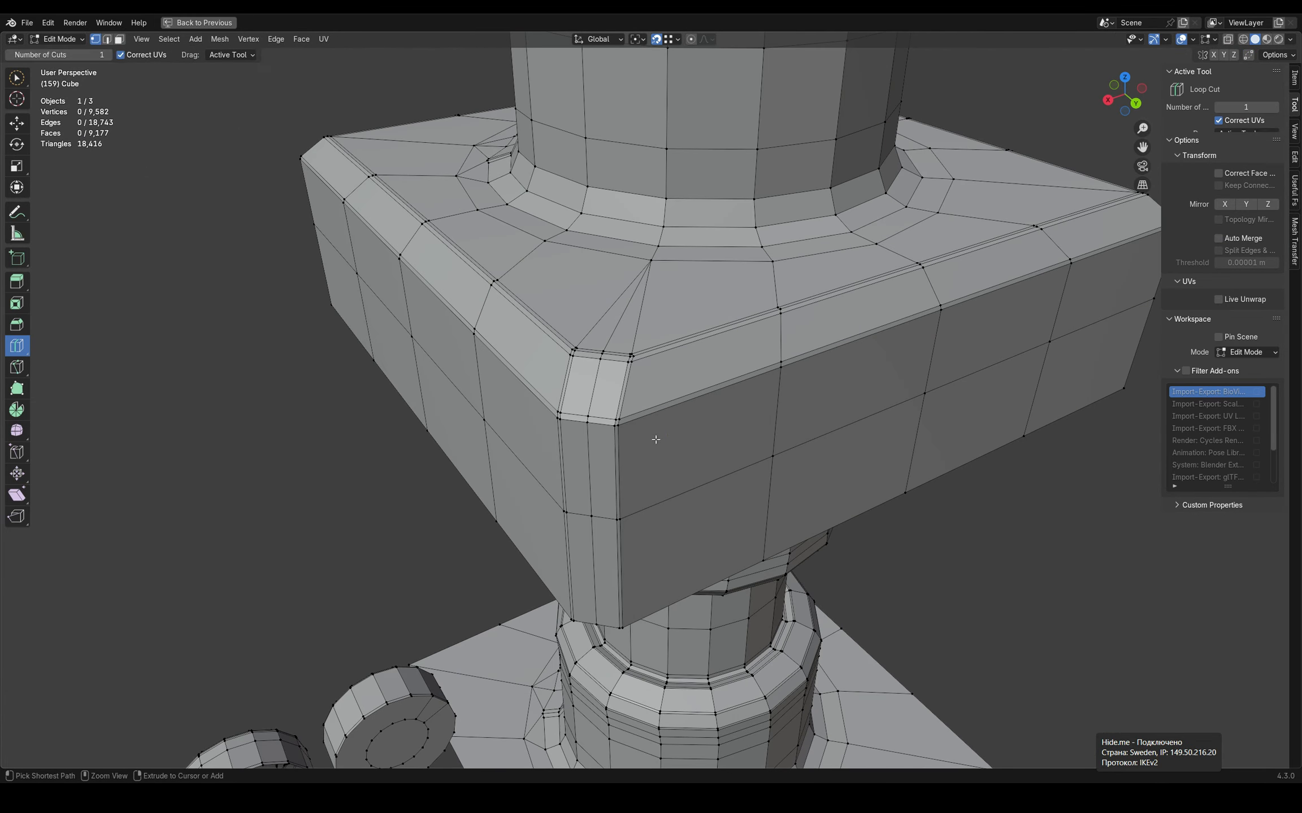
pyautogui.moveTo(589, 503); pyautogui.dragTo(587, 461)
pyautogui.moveTo(588, 460); pyautogui.dragTo(602, 450, button='middle')
pyautogui.press('w')
pyautogui.hotkey('alt', 'a')
pyautogui.click(1295, 242)
pyautogui.moveTo(723, 452); pyautogui.dragTo(741, 427, button='middle')
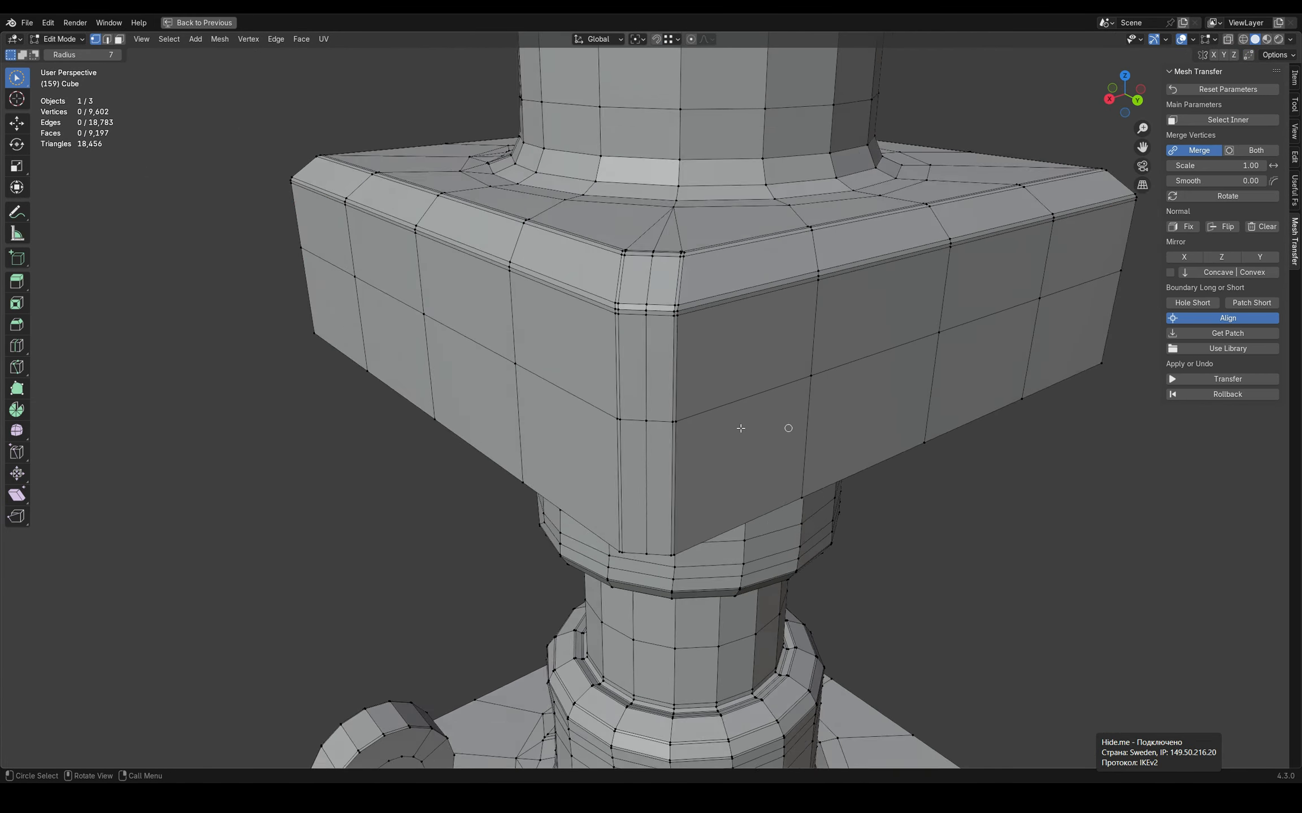
# Step: Store the block's beveled corner faces as the patch and select the unbeveled lower faces of the same corner
pyautogui.press('3')
pyautogui.moveTo(735, 300); pyautogui.dragTo(705, 333, button='middle')
pyautogui.moveTo(607, 427); pyautogui.dragTo(633, 378, button='middle')
pyautogui.moveTo(610, 333); pyautogui.dragTo(764, 334)
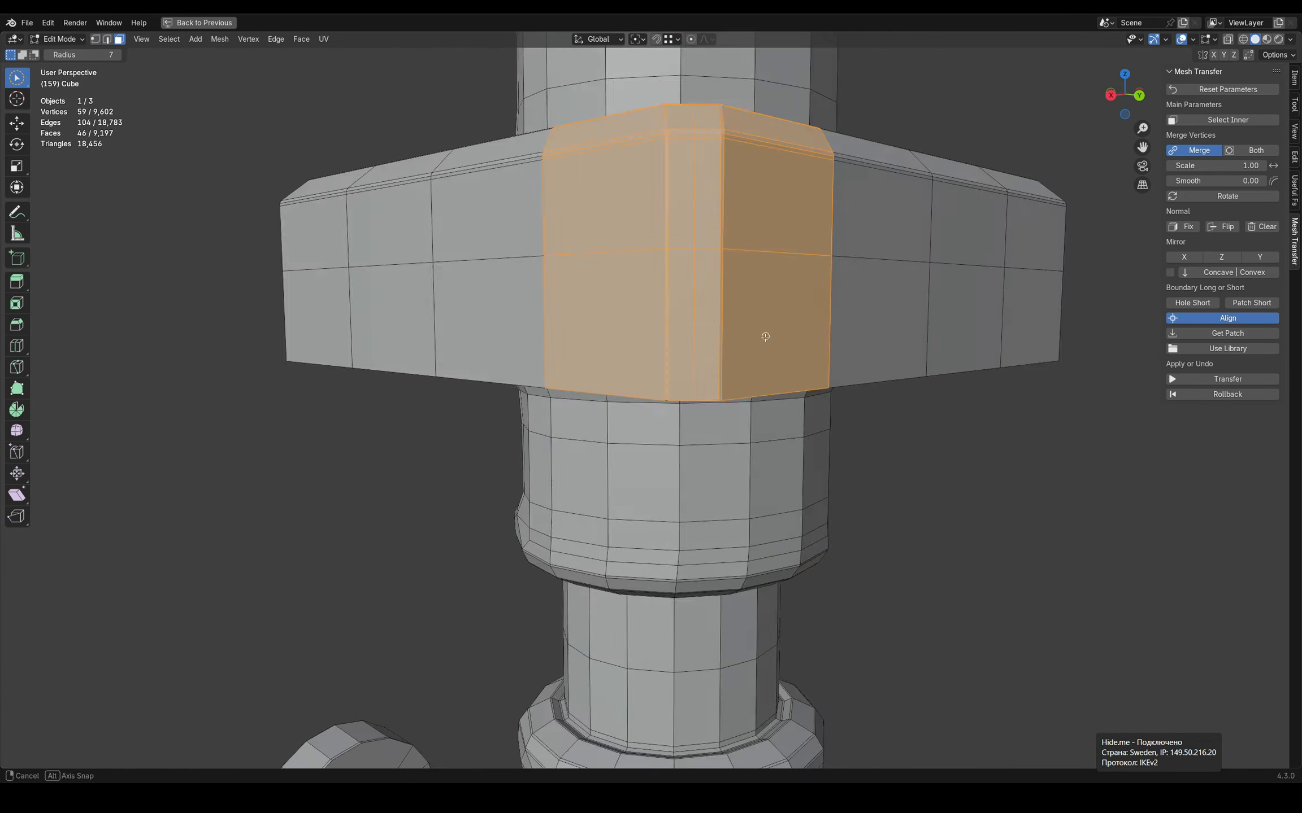
pyautogui.hotkey('ctrl', 'z')
pyautogui.moveTo(764, 334); pyautogui.dragTo(735, 389, button='middle')
pyautogui.click(1222, 334)
pyautogui.moveTo(763, 248); pyautogui.dragTo(768, 170, button='middle')
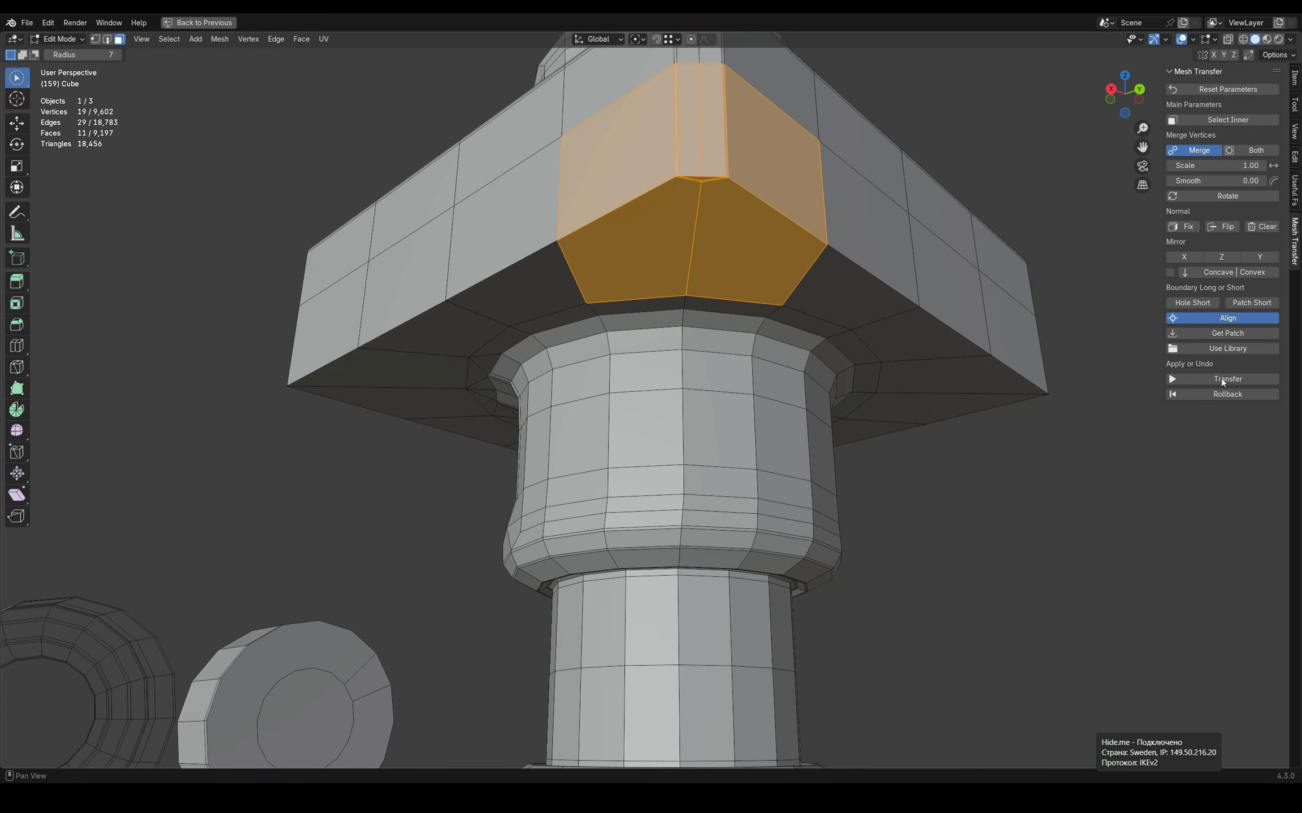
# Step: Select the block's beveled upper half with its flat top faces by growing the bevel loop selection, and store it as the patch
pyautogui.moveTo(791, 271); pyautogui.dragTo(767, 351, button='middle')
pyautogui.keyDown('alt'); pyautogui.click(694, 369); pyautogui.keyUp('alt')
pyautogui.press('ctrl+KP_Add')
pyautogui.press('ctrl+KP_Add')
pyautogui.press('ctrl+KP_Add')
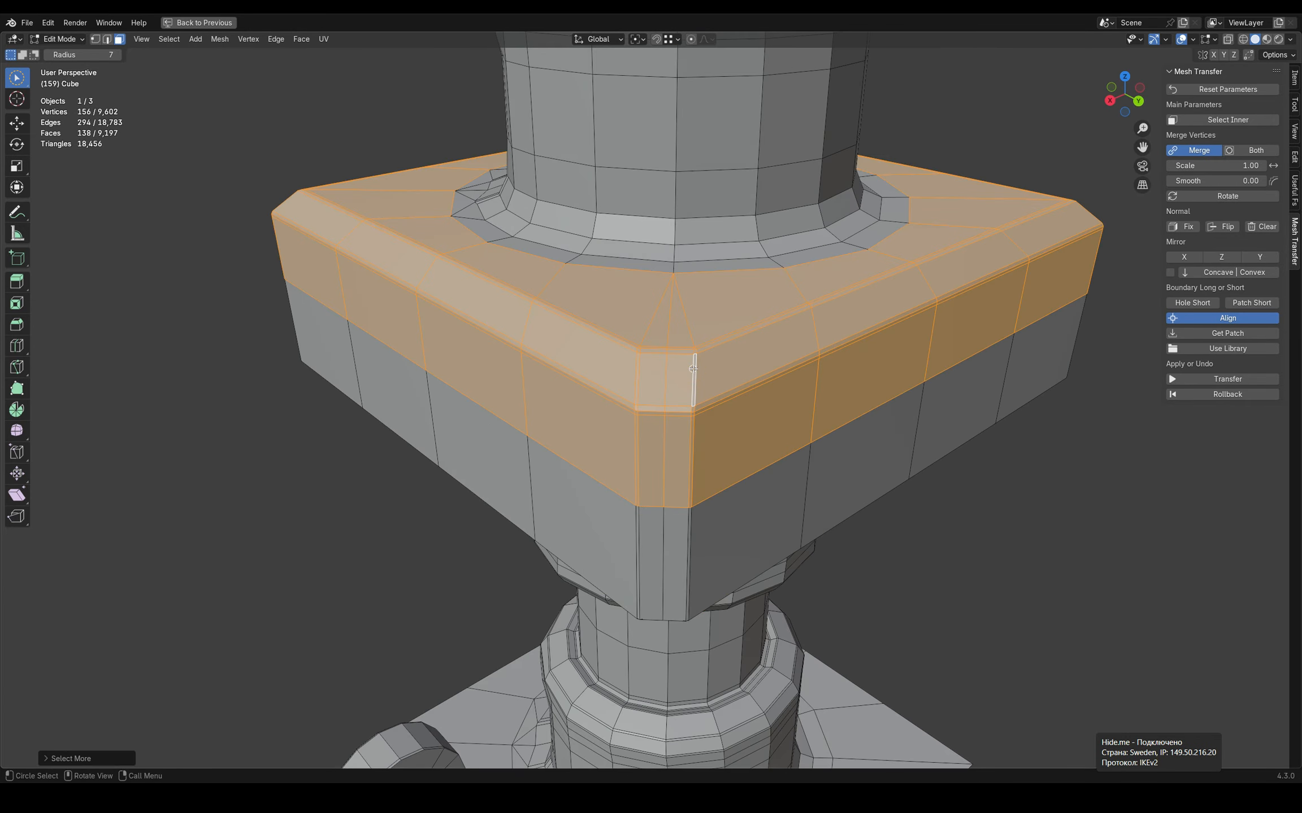
# Step: Select the unbeveled faces of the block's lower half and underside and transfer the stored patch onto them
pyautogui.moveTo(727, 432); pyautogui.dragTo(721, 305, button='middle')
pyautogui.keyDown('alt'); pyautogui.click(729, 371); pyautogui.keyUp('alt')
pyautogui.keyDown('shift'); pyautogui.moveTo(633, 293); pyautogui.dragTo(667, 265); pyautogui.keyUp('shift')
pyautogui.moveTo(666, 265); pyautogui.dragTo(593, 226, button='middle')
pyautogui.keyDown('shift'); pyautogui.moveTo(590, 209); pyautogui.dragTo(842, 334); pyautogui.keyUp('shift')
pyautogui.moveTo(791, 243)
pyautogui.mouseDown(button='middle')
pyautogui.moveTo(732, 312)
pyautogui.moveTo(782, 323)
pyautogui.mouseUp(button='middle')
pyautogui.scroll(-1, 783, 323)
pyautogui.click(1226, 379)
# Step: Roll back the transfer on the block's underside and repeat it with Mirror Z enabled
pyautogui.click(1223, 256)
pyautogui.moveTo(1022, 390); pyautogui.dragTo(969, 323, button='middle')
pyautogui.press('g')
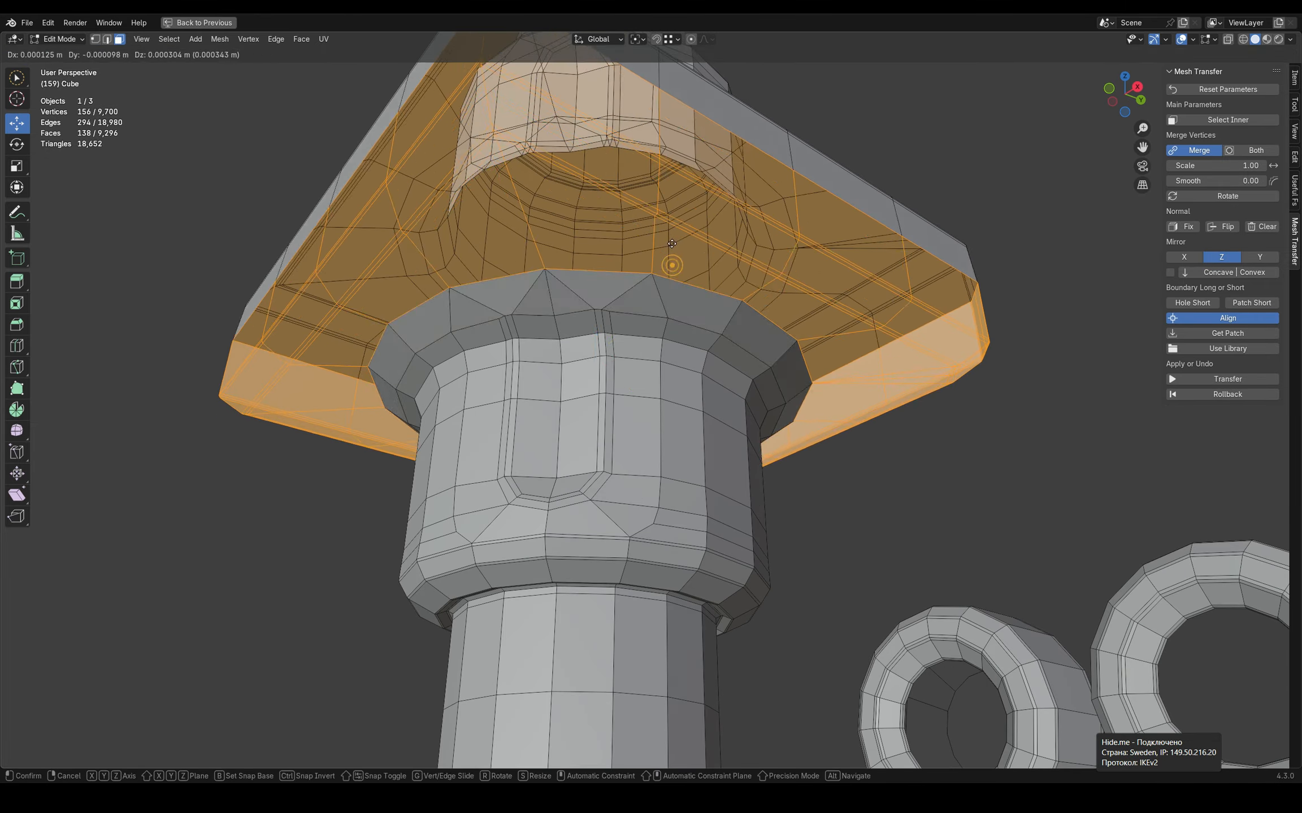
pyautogui.hotkey('ctrl', 'z')
pyautogui.click(1227, 394)
pyautogui.click(1221, 257)
pyautogui.click(1228, 379)
pyautogui.moveTo(1056, 376); pyautogui.dragTo(1072, 380, button='middle')
pyautogui.press('w')
pyautogui.click(1072, 380)
# Step: Select the faces of the block's fully beveled corner from the top to the underside and store them as the patch
pyautogui.moveTo(644, 272); pyautogui.dragTo(636, 384, button='middle')
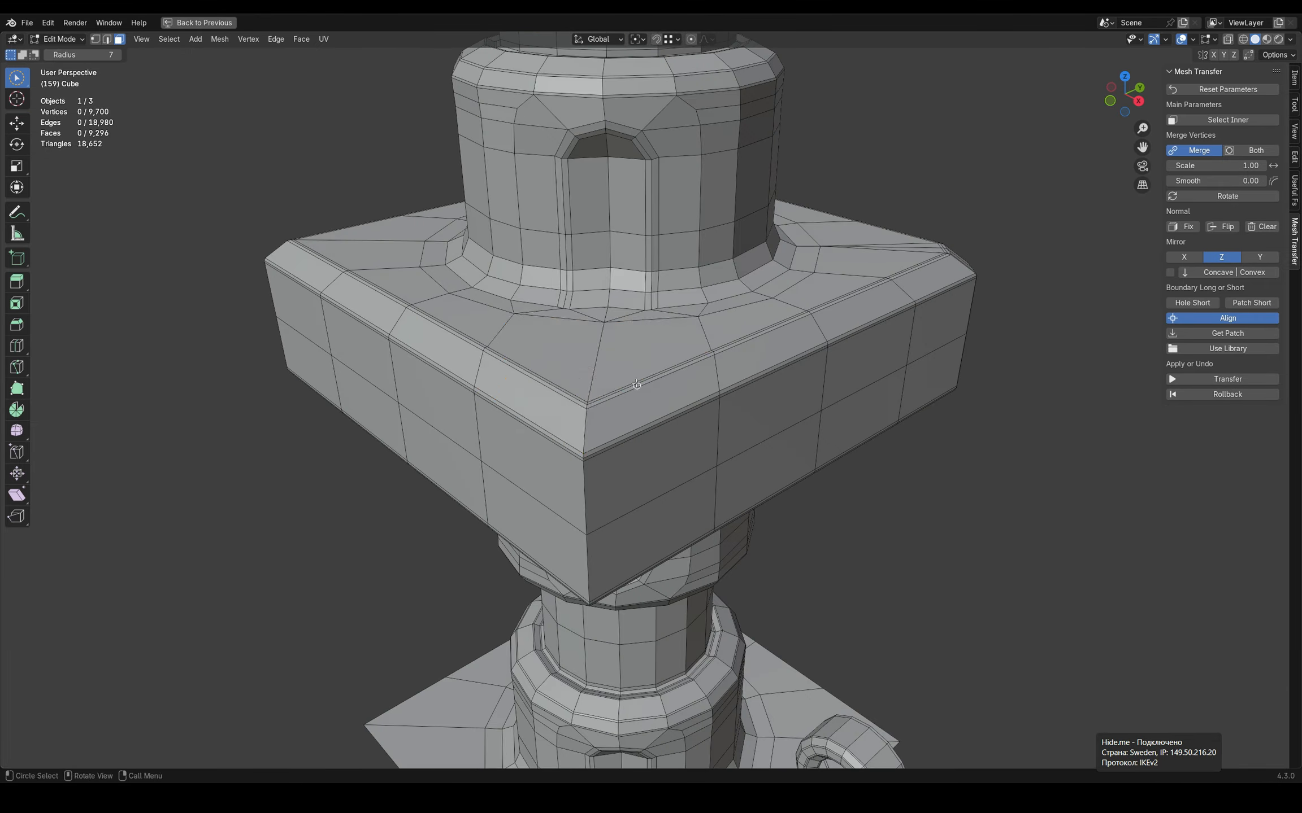
pyautogui.moveTo(636, 384); pyautogui.dragTo(571, 362)
pyautogui.moveTo(819, 368); pyautogui.dragTo(734, 395, button='middle')
pyautogui.moveTo(633, 401); pyautogui.dragTo(725, 520)
pyautogui.moveTo(734, 339); pyautogui.dragTo(753, 191, button='middle')
pyautogui.keyDown('shift'); pyautogui.moveTo(706, 204); pyautogui.dragTo(658, 277); pyautogui.keyUp('shift')
pyautogui.moveTo(672, 283); pyautogui.dragTo(678, 447, button='middle')
# Step: Select the faces of another, unbeveled block corner and try to transfer the stored corner patch onto them
pyautogui.moveTo(1123, 381); pyautogui.dragTo(915, 384, button='middle')
pyautogui.moveTo(700, 362); pyautogui.dragTo(735, 528)
pyautogui.moveTo(743, 571); pyautogui.dragTo(771, 503, button='middle')
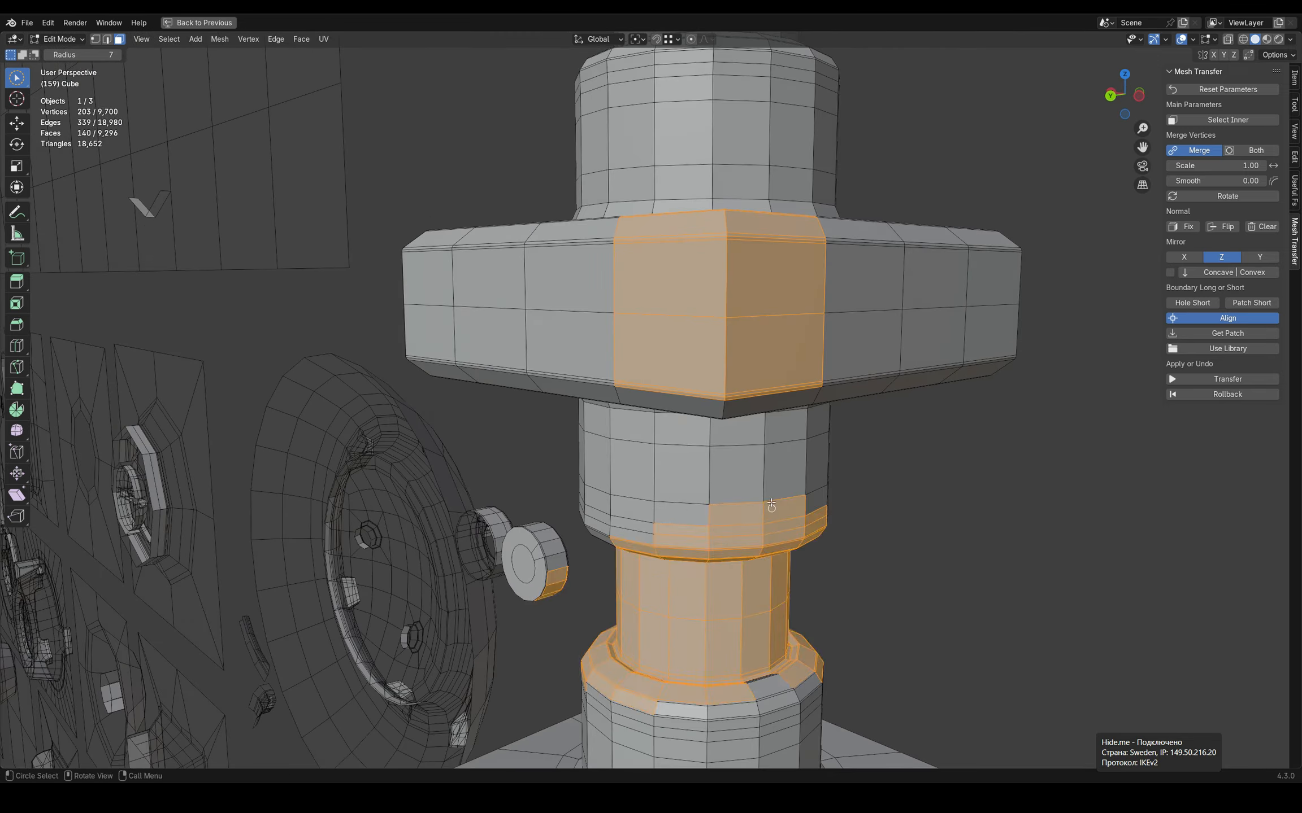
pyautogui.moveTo(672, 243); pyautogui.dragTo(771, 362)
pyautogui.moveTo(772, 407); pyautogui.dragTo(776, 291, button='middle')
pyautogui.click(1227, 379)
pyautogui.moveTo(1062, 345); pyautogui.dragTo(907, 383, button='middle')
pyautogui.moveTo(926, 198); pyautogui.dragTo(836, 187, button='middle')
pyautogui.hotkey('ctrl', 'z')
# Step: Clear the selection and reselect the faces of the unbeveled corner from the top to the underside
pyautogui.click(994, 348)
pyautogui.moveTo(728, 226)
pyautogui.mouseDown()
pyautogui.moveTo(791, 192)
pyautogui.moveTo(779, 316)
pyautogui.mouseUp()
pyautogui.moveTo(780, 339); pyautogui.dragTo(793, 494, button='middle')
# Step: Try transferring the corner patch onto the selected corner, first with the current mirror setting and again with Mirror X
pyautogui.click(1227, 379)
pyautogui.hotkey('ctrl', 'z')
pyautogui.click(1183, 257)
pyautogui.click(1227, 379)
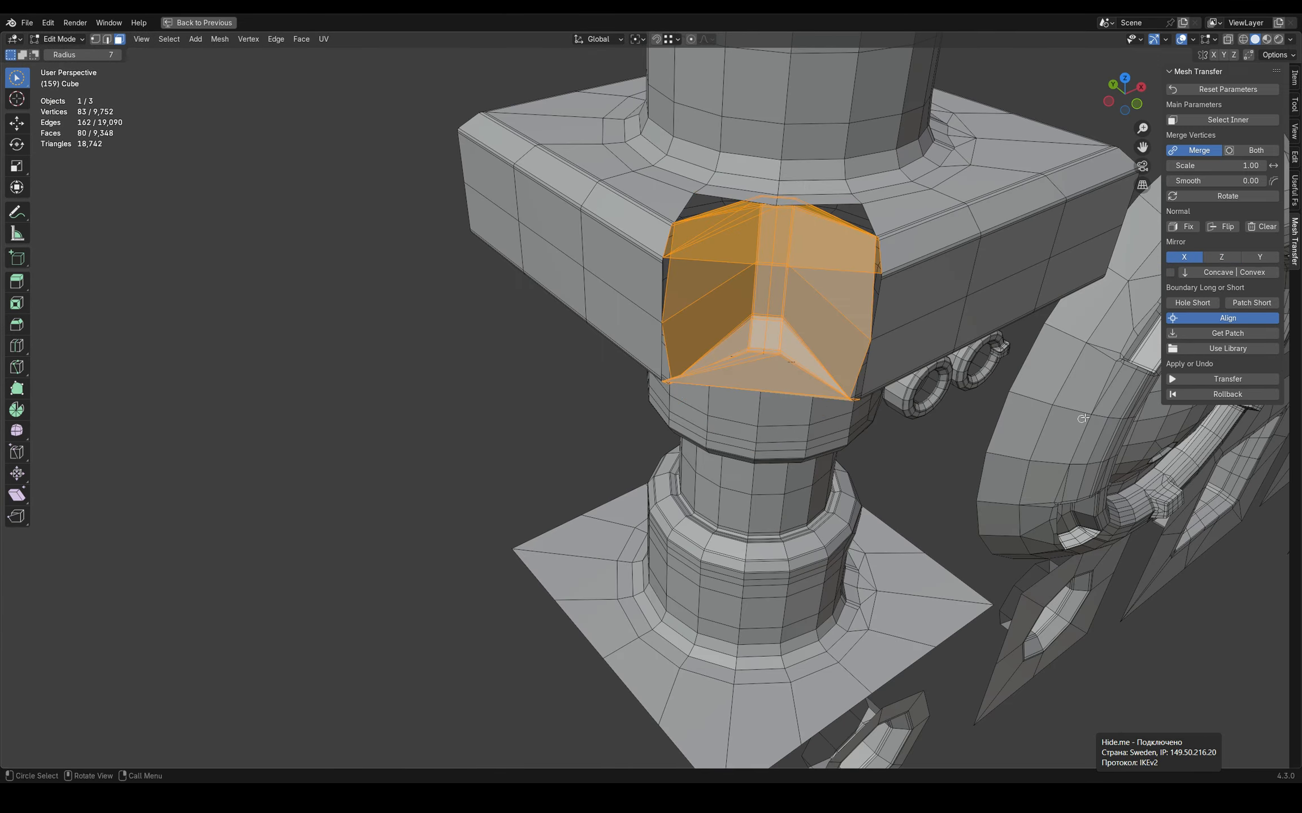
pyautogui.hotkey('ctrl', 'z')
# Step: Transfer the stored corner patch onto the selected corner with Mirror Z enabled
pyautogui.keyDown('shift'); pyautogui.click(1221, 257); pyautogui.keyUp('shift')
pyautogui.click(1227, 379)
pyautogui.moveTo(1005, 351); pyautogui.dragTo(813, 479, button='middle')
# Step: Select the next unbeveled corner's faces, including its underside, transfer the corner patch onto them and clear the selection
pyautogui.moveTo(813, 479); pyautogui.dragTo(734, 503)
pyautogui.moveTo(751, 520); pyautogui.dragTo(701, 153, button='middle')
pyautogui.keyDown('shift'); pyautogui.moveTo(701, 152); pyautogui.dragTo(699, 322); pyautogui.keyUp('shift')
pyautogui.moveTo(704, 333)
pyautogui.mouseDown(button='middle')
pyautogui.moveTo(713, 365)
pyautogui.moveTo(644, 353)
pyautogui.moveTo(657, 430)
pyautogui.moveTo(901, 368)
pyautogui.moveTo(712, 350)
pyautogui.mouseUp(button='middle')
pyautogui.hotkey('alt', 'a')
# Step: Circle-select the faces of the remaining unbeveled corner, including its underside, and transfer the stored corner patch onto them
pyautogui.scroll(-5, 705, 345)
pyautogui.scroll(5, 657, 430)
pyautogui.moveTo(712, 339); pyautogui.dragTo(712, 361)
pyautogui.moveTo(712, 361); pyautogui.dragTo(554, 226, button='middle')
pyautogui.keyDown('shift'); pyautogui.moveTo(554, 187); pyautogui.dragTo(554, 316); pyautogui.keyUp('shift')
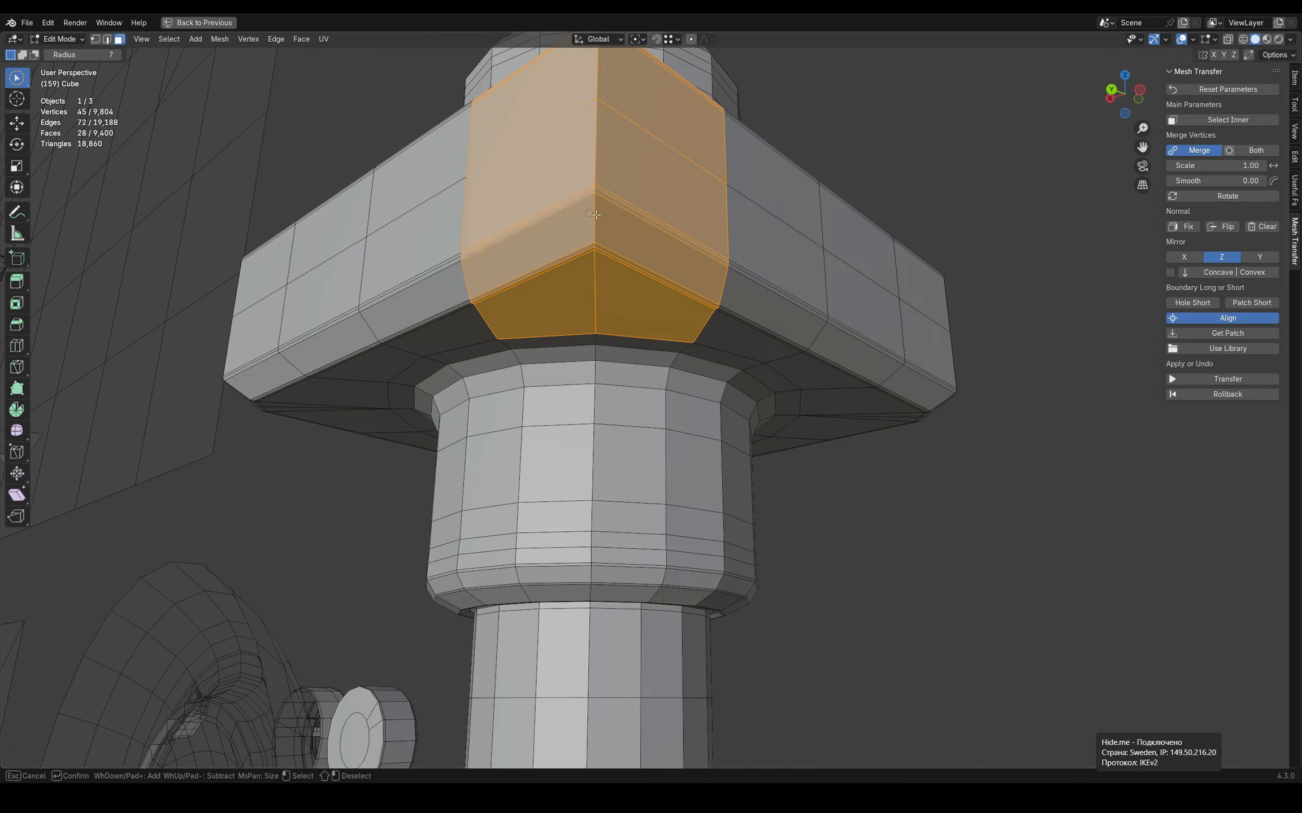
# Step: Leave and re-enter Edit Mode, focus on the ring with the flat circular back face, and clear the selection
pyautogui.press('Tab')
pyautogui.scroll(4, 759, 398)
pyautogui.scroll(-5, 758, 398)
pyautogui.moveTo(758, 397)
pyautogui.mouseDown(button='middle')
pyautogui.moveTo(706, 418)
pyautogui.moveTo(892, 320)
pyautogui.moveTo(774, 378)
pyautogui.mouseUp(button='middle')
pyautogui.click(622, 395)
pyautogui.press('Tab')
pyautogui.press('KP_Decimal')
pyautogui.scroll(-5, 728, 445)
pyautogui.hotkey('alt', 'a')
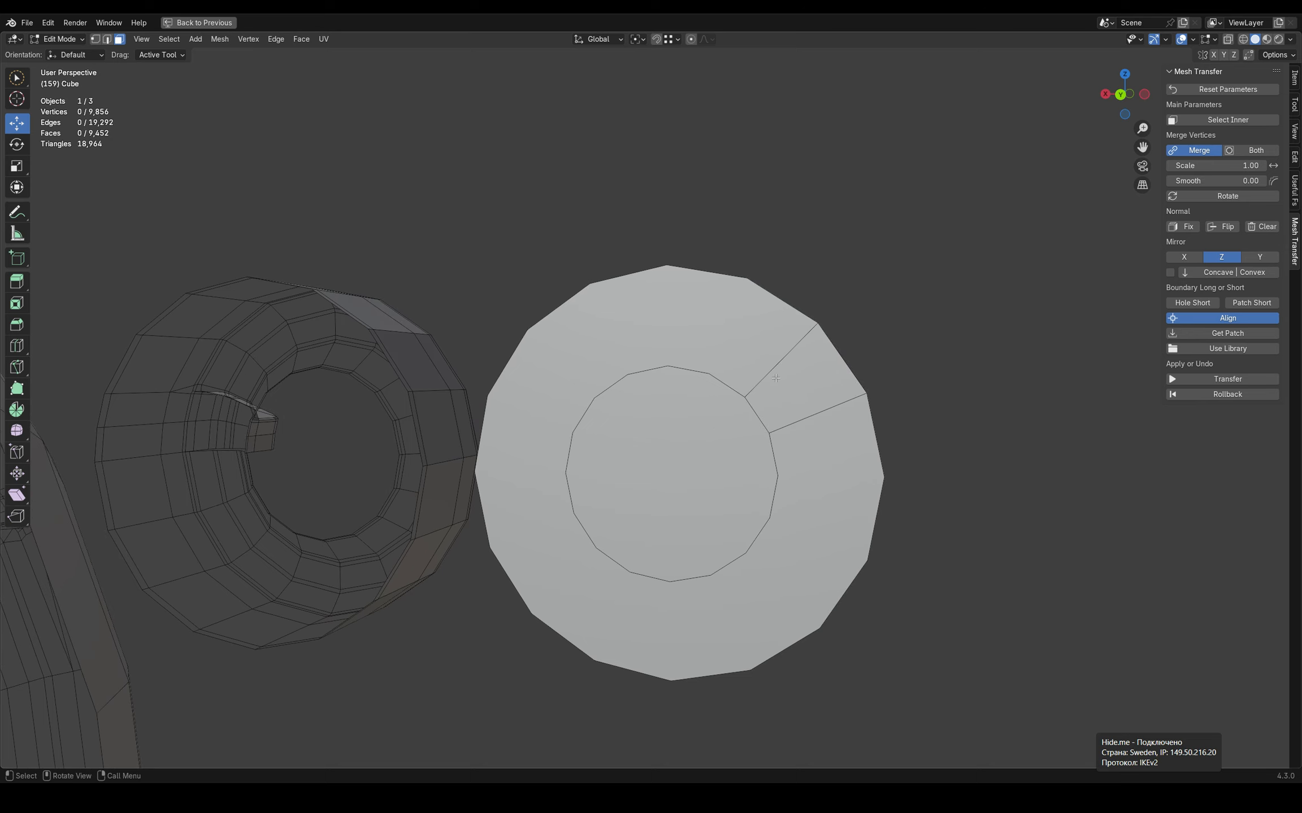
# Step: Select the loop of faces around the profiled front side of the ring and store it as the patch
pyautogui.press('w')
pyautogui.keyDown('alt'); pyautogui.click(759, 359); pyautogui.keyUp('alt')
pyautogui.scroll(-5, 759, 359)
pyautogui.moveTo(758, 358); pyautogui.dragTo(501, 354, button='middle')
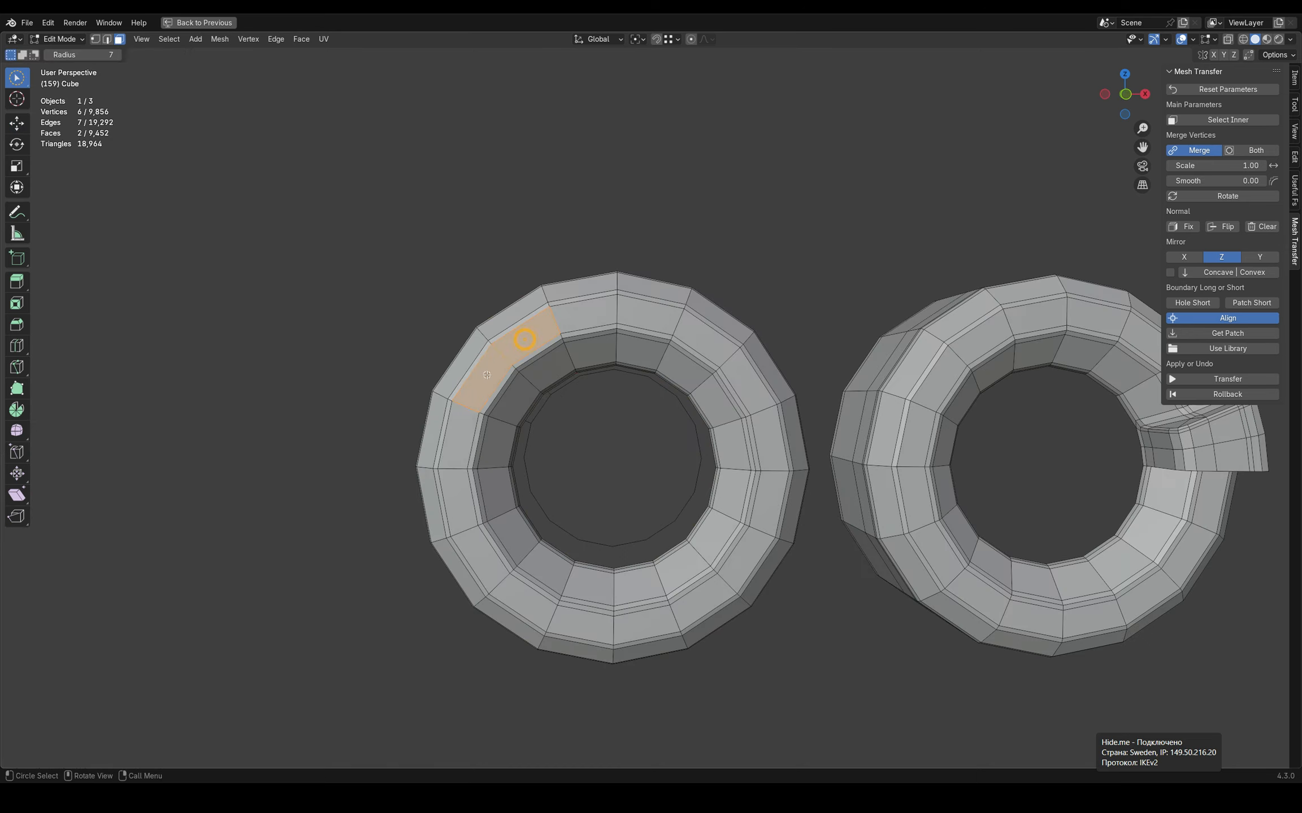
pyautogui.click(1215, 318)
# Step: Try transferring the ring patch onto the flat annulus around the inner circle on the back, and roll it back
pyautogui.click(1206, 378)
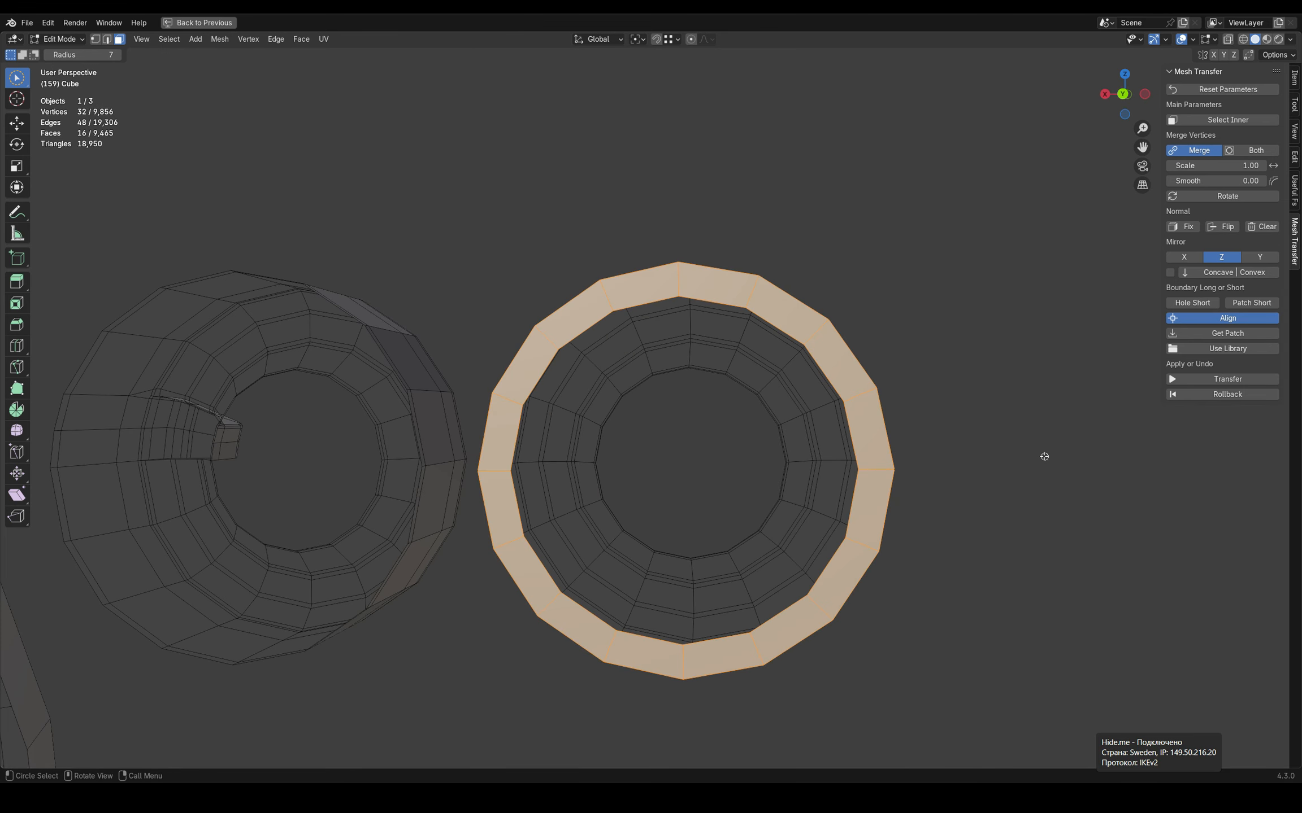
pyautogui.moveTo(714, 513); pyautogui.dragTo(805, 469, button='middle')
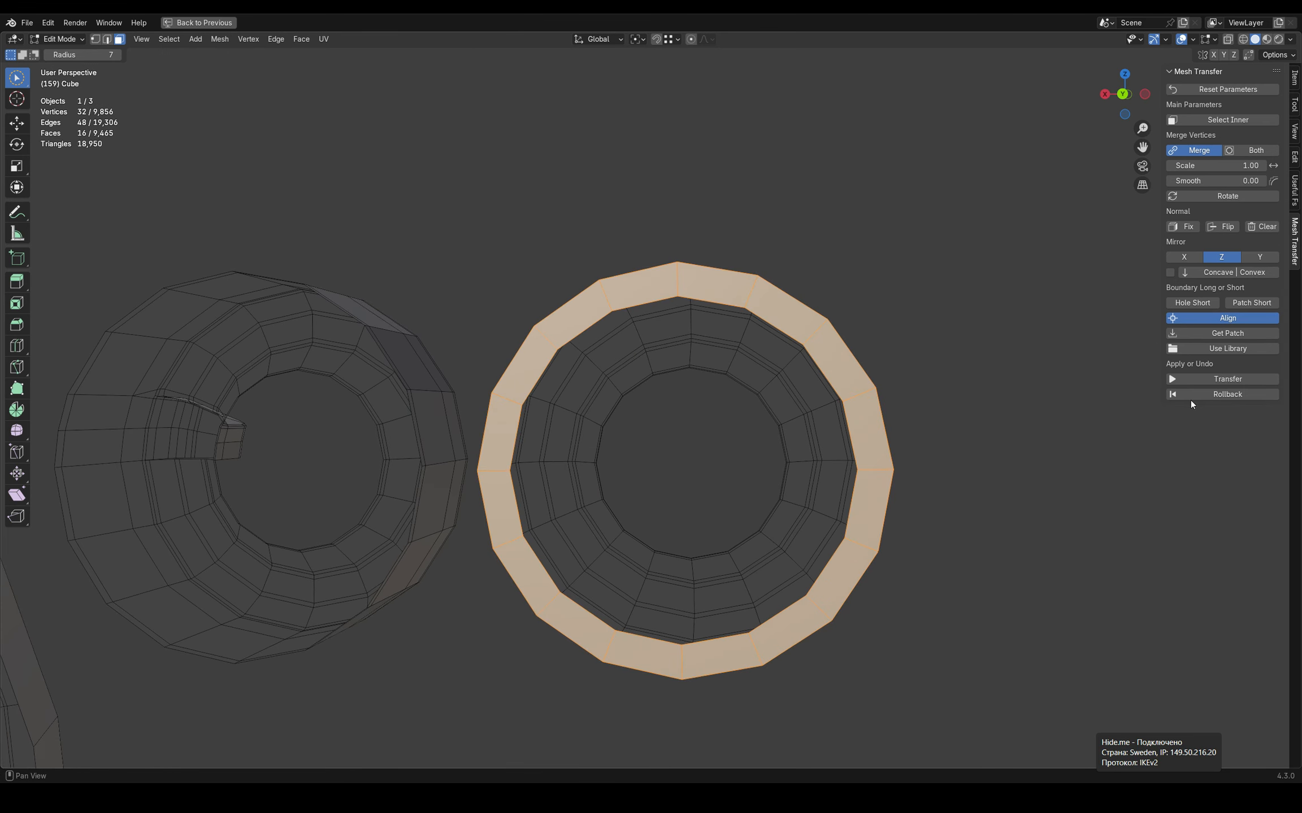
pyautogui.click(1203, 393)
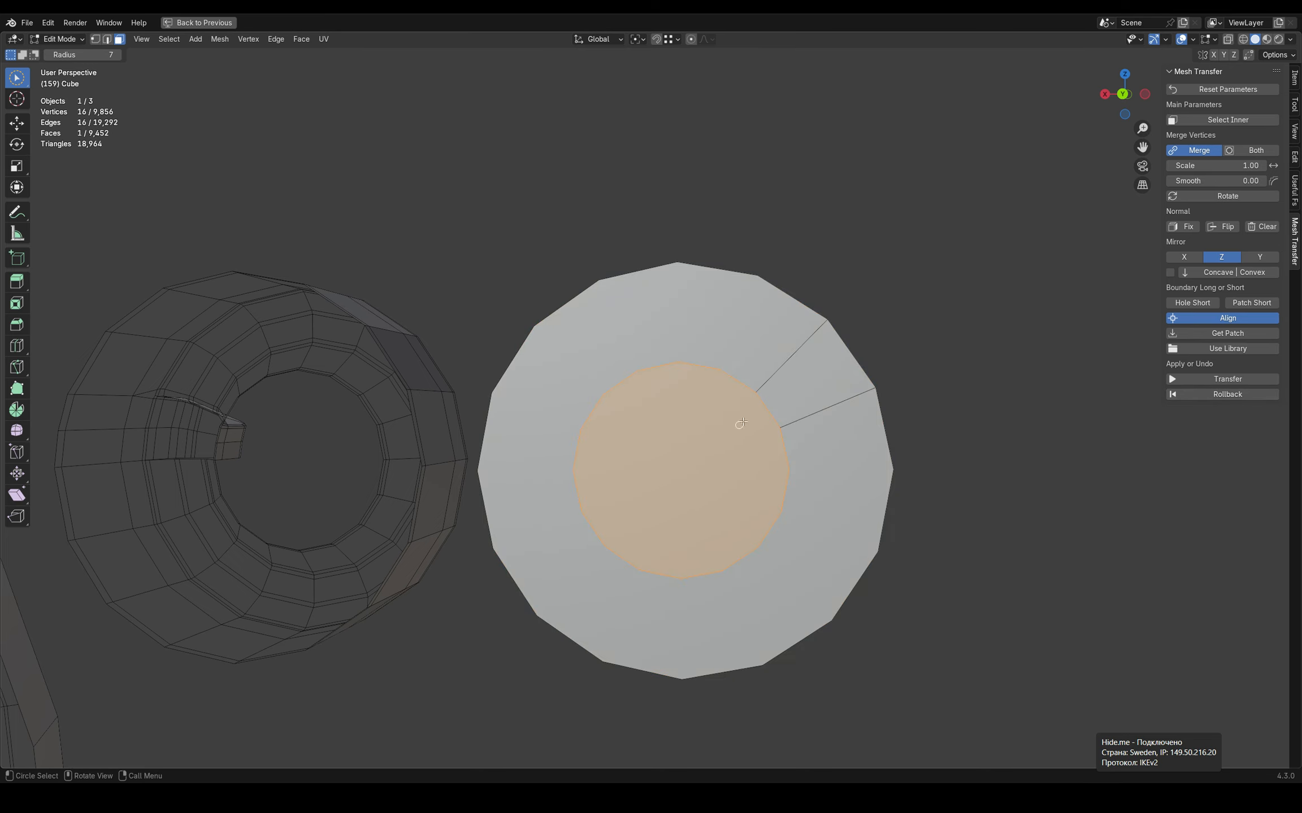
# Step: Inset the inner circular face on the ring's flat back side
pyautogui.press('i')
pyautogui.click(612, 557)
# Step: Try transferring the ring patch onto the annulus surrounding the inset circle, and roll it back
pyautogui.click(1204, 379)
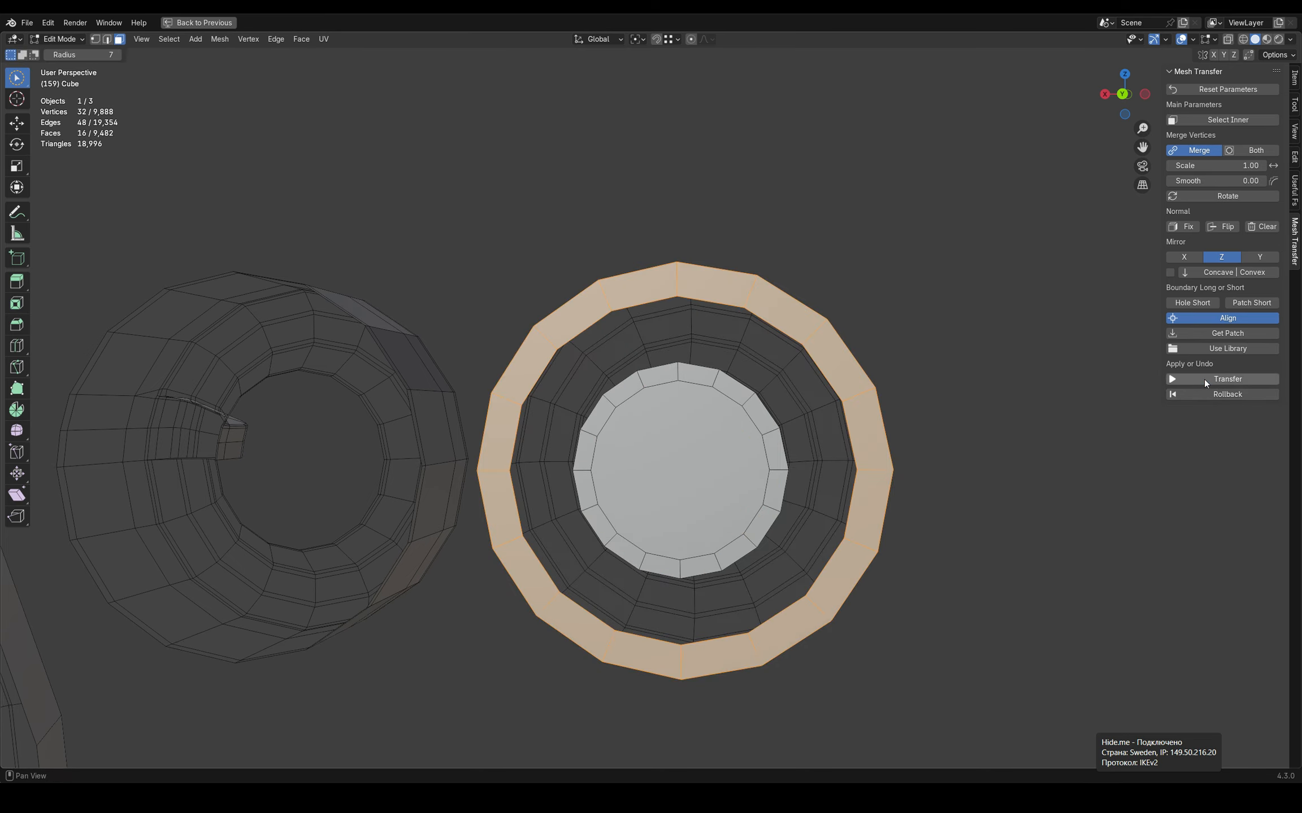
pyautogui.moveTo(848, 452); pyautogui.dragTo(870, 459, button='middle')
pyautogui.click(1195, 396)
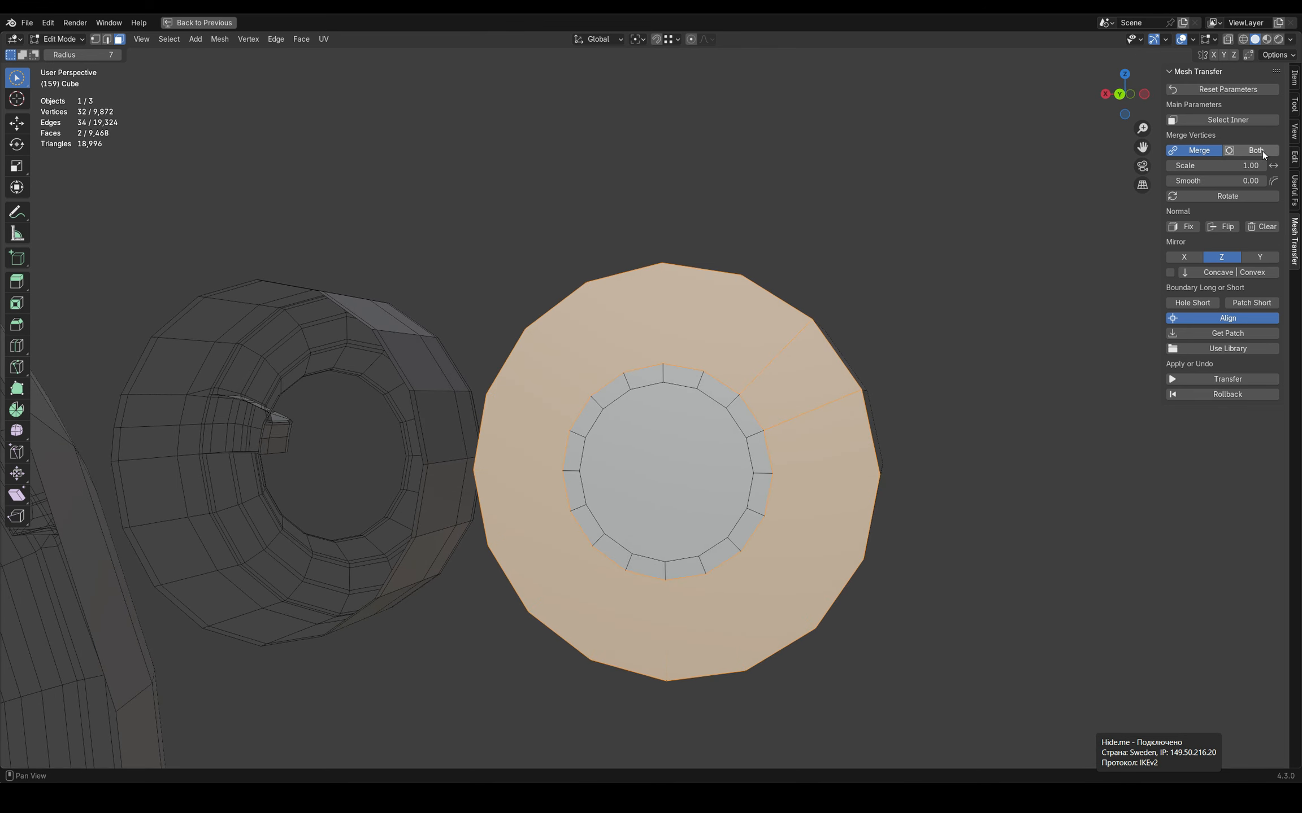
# Step: Try the Both option for merging vertices with the annulus around the inset circle selected
pyautogui.click(1253, 153)
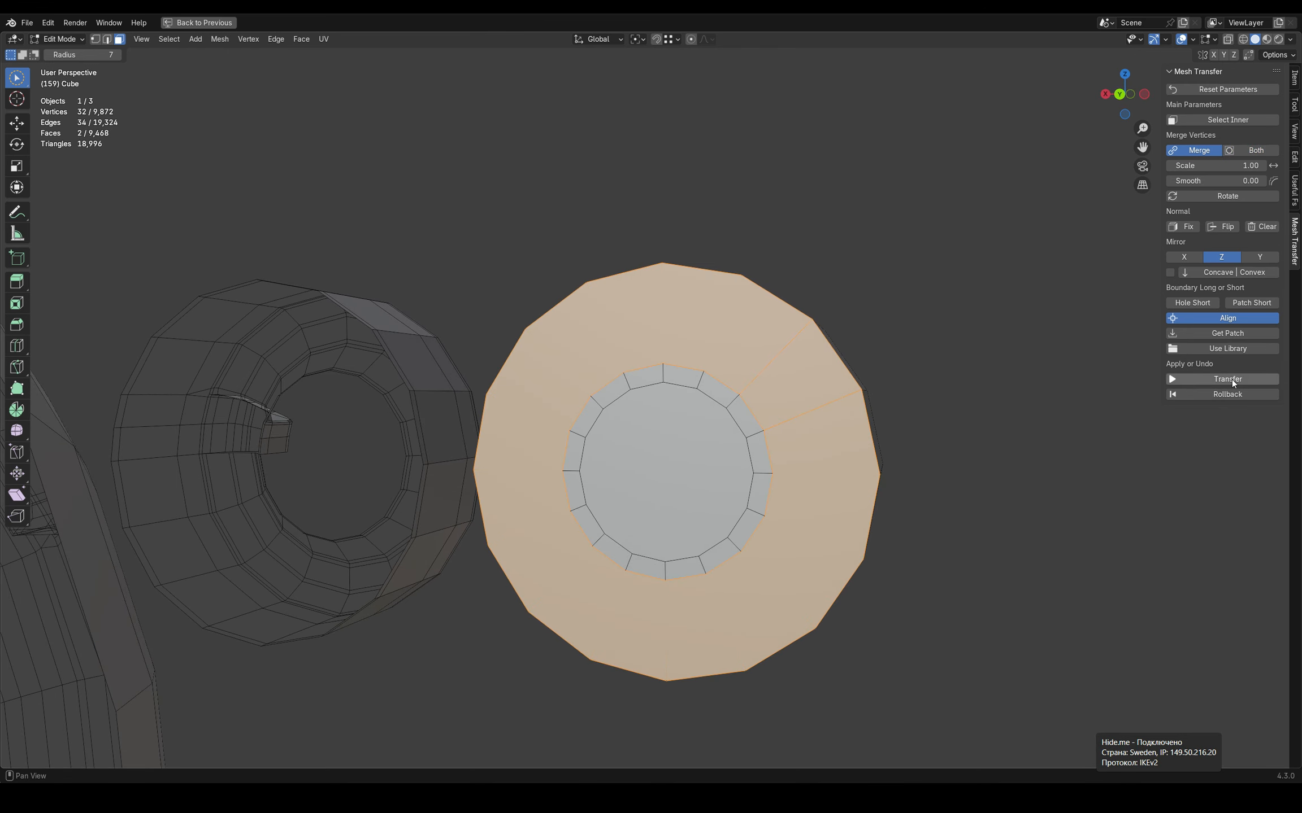
pyautogui.moveTo(900, 440); pyautogui.dragTo(872, 441, button='middle')
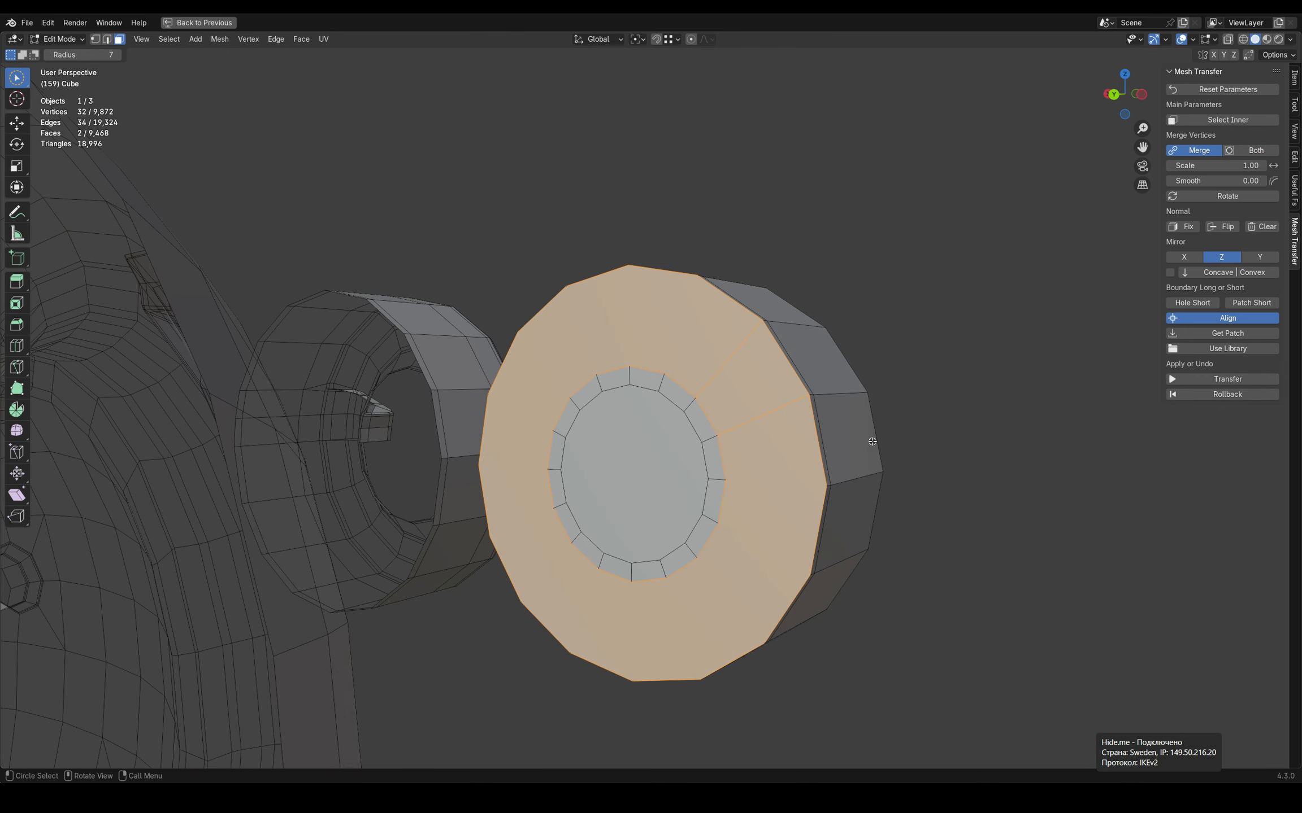